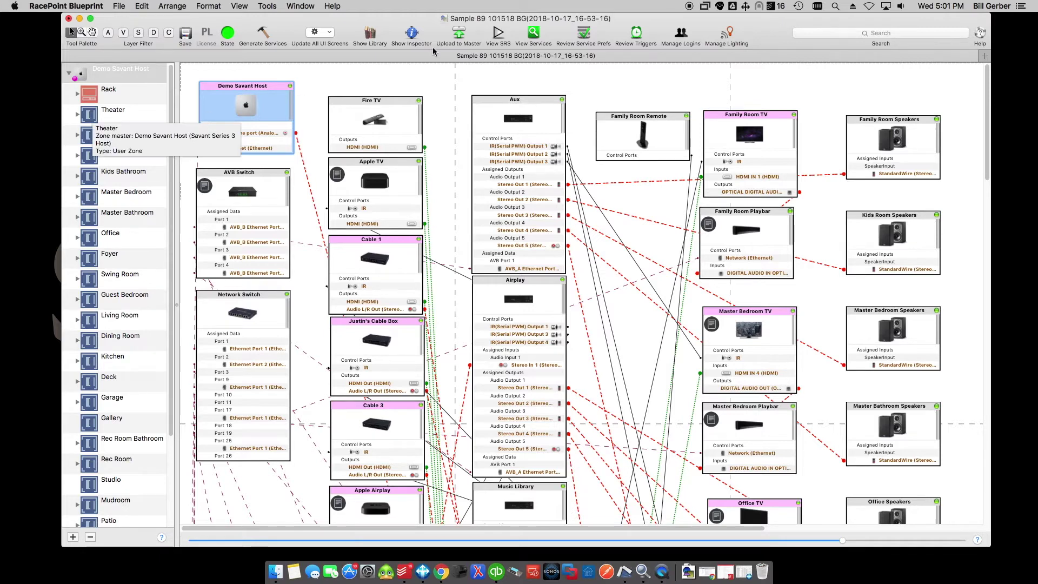
# - Open the Lighting Settings table from the Tools > Settings menu
pyautogui.moveTo(422, 23); pyautogui.dragTo(362, 23)
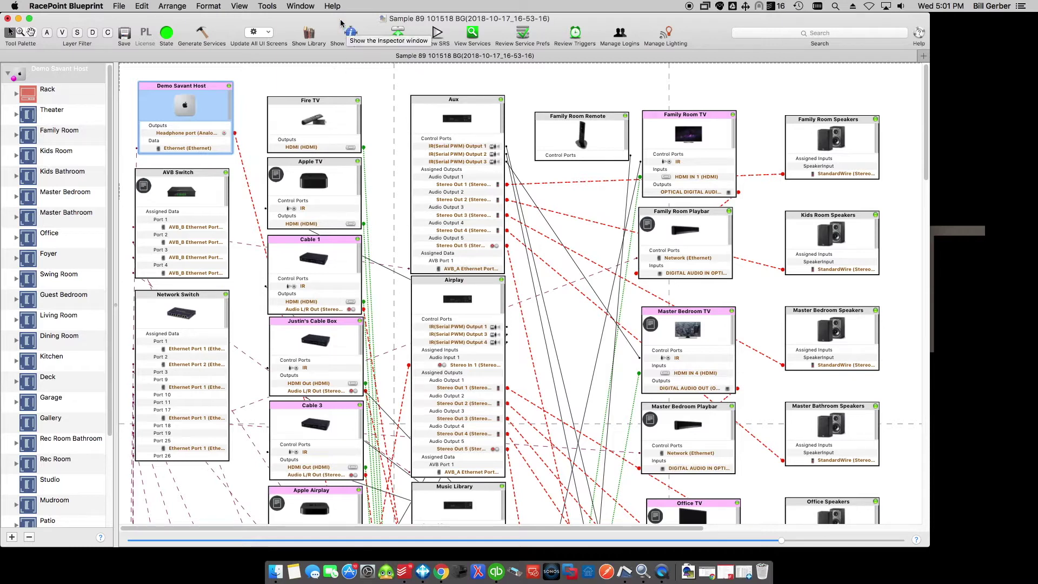
pyautogui.click(264, 8)
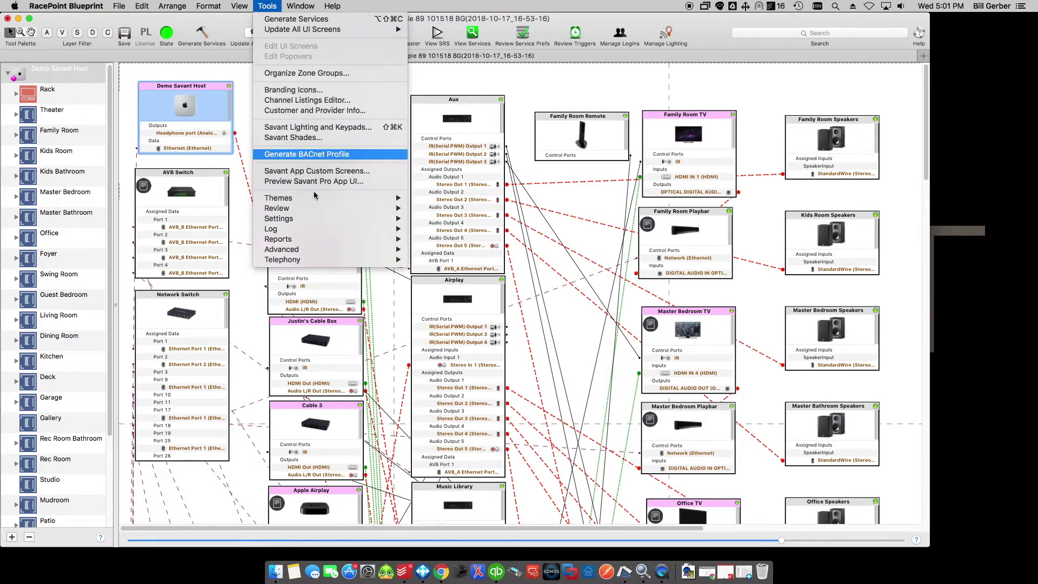
pyautogui.moveTo(319, 236)
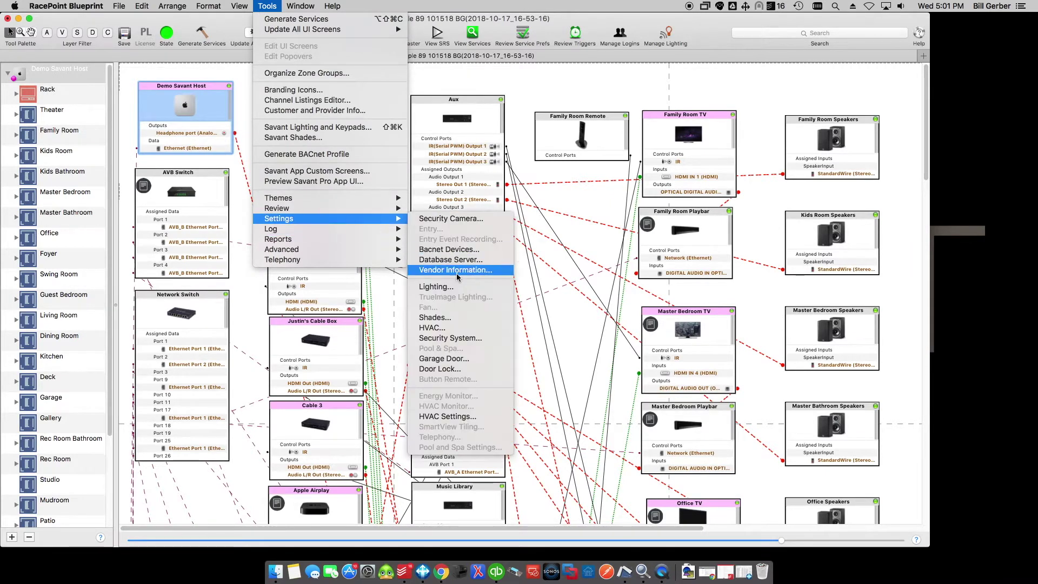
pyautogui.click(454, 290)
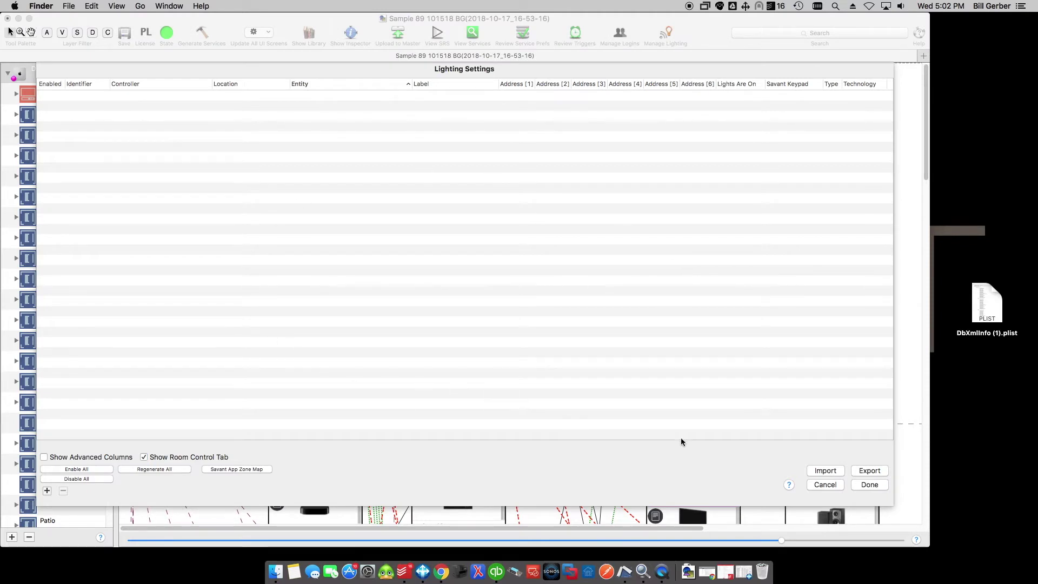
# - Import DbXmlInfo (1).plist from the Desktop into the Lutron Ra2 controller
pyautogui.click(825, 470)
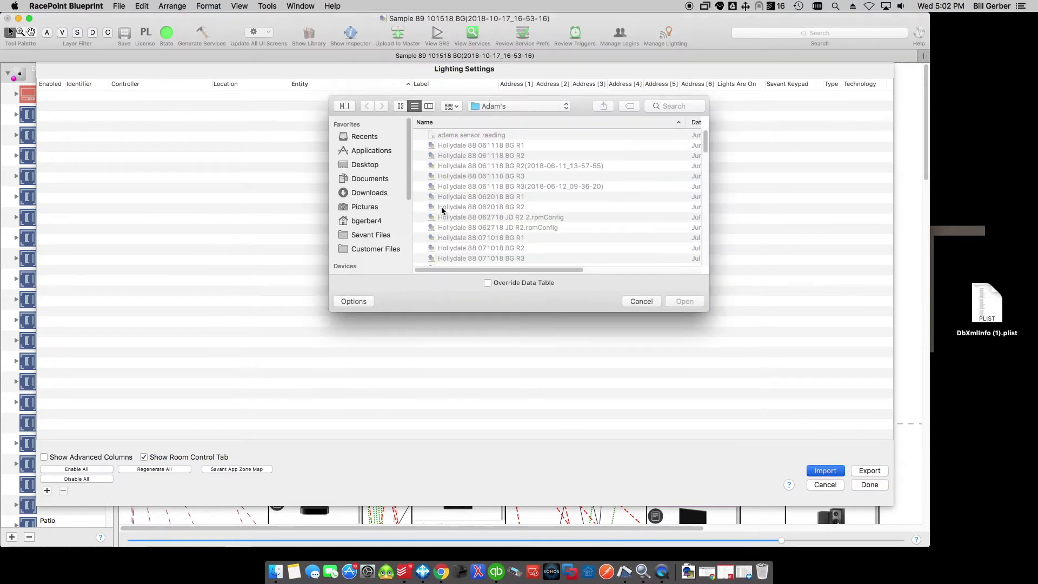
pyautogui.click(365, 165)
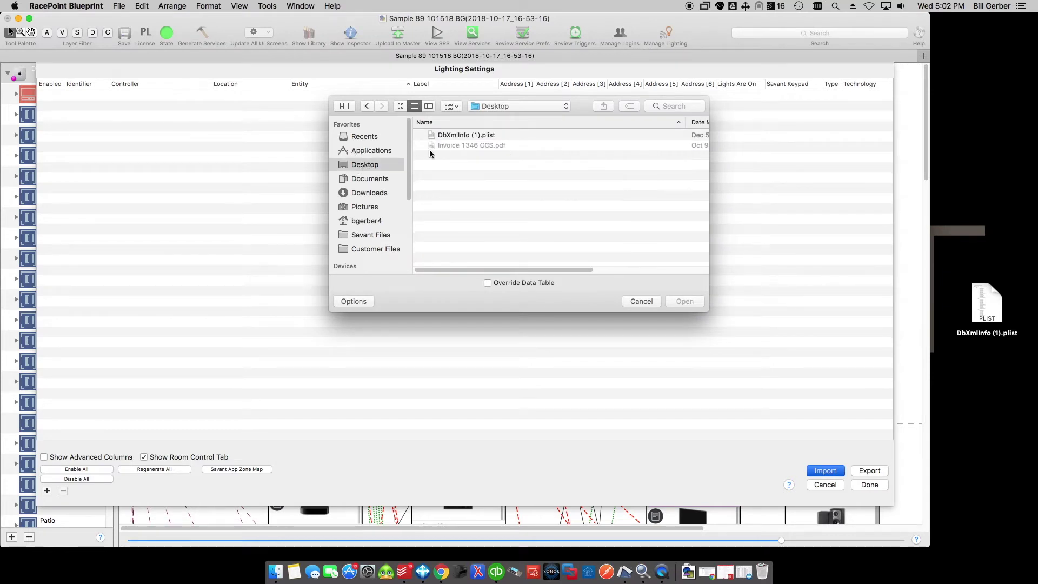
pyautogui.click(454, 135)
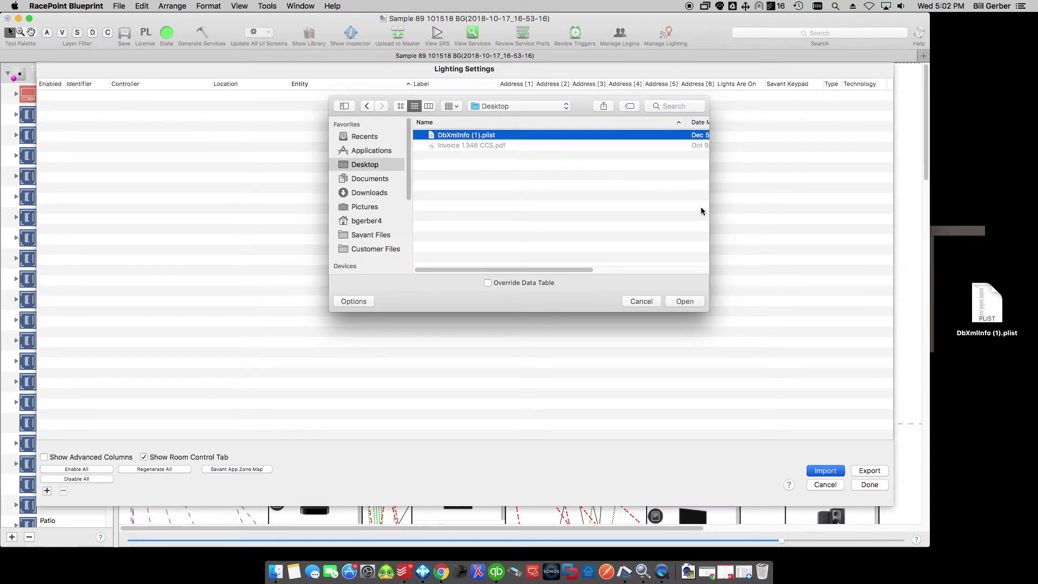
pyautogui.click(684, 301)
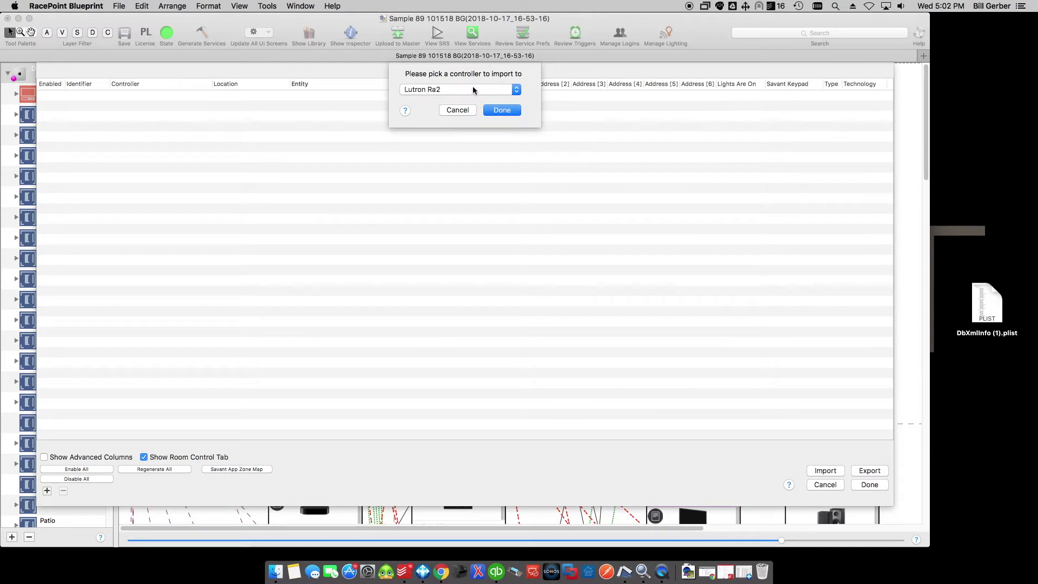
pyautogui.click(469, 92)
pyautogui.click(468, 91)
pyautogui.click(512, 112)
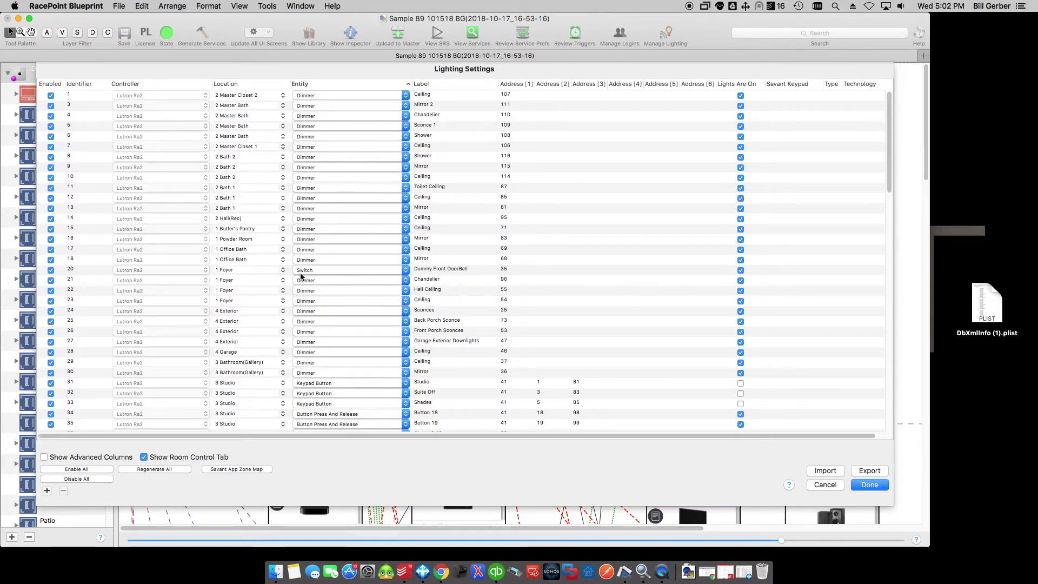
pyautogui.scroll(-3, 383, 377)
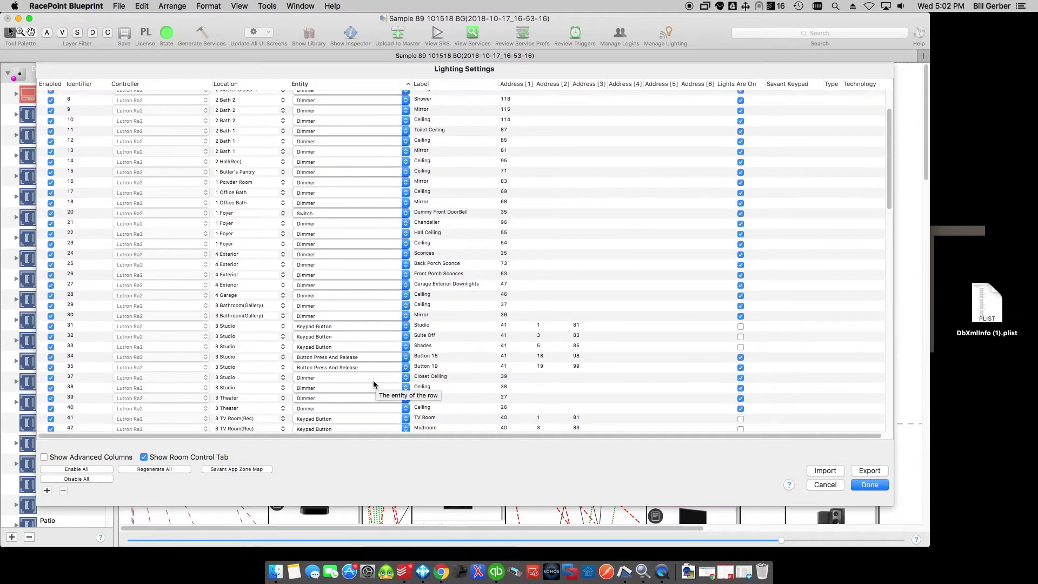
pyautogui.scroll(-3, 362, 361)
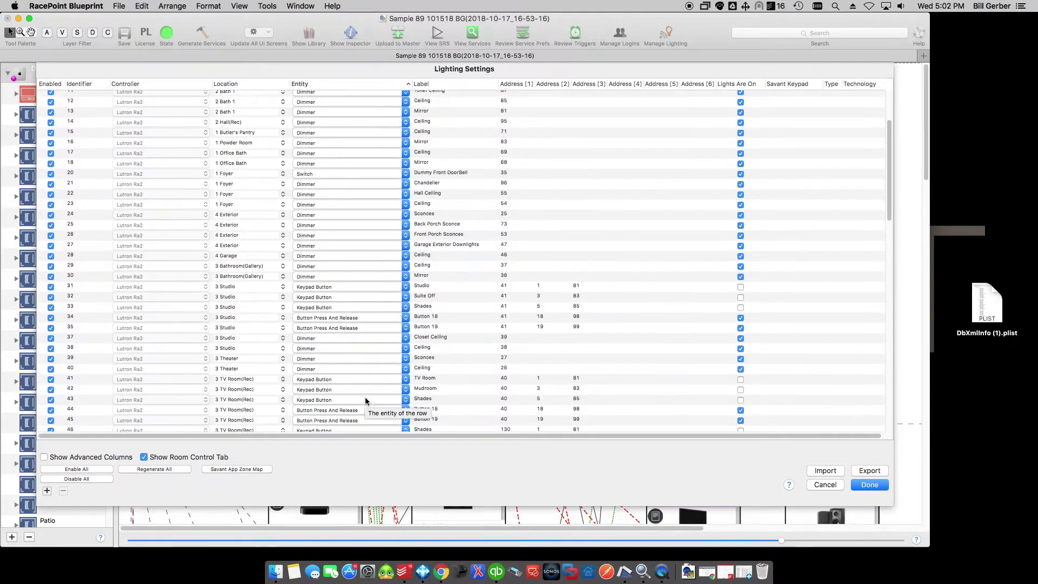
pyautogui.scroll(-1, 365, 401)
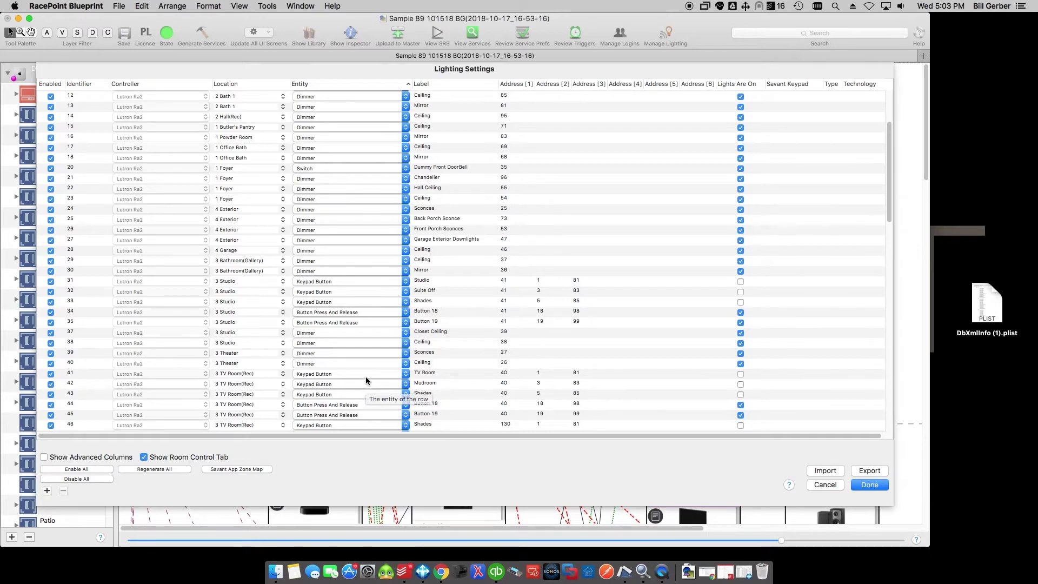
pyautogui.scroll(-3, 366, 380)
pyautogui.scroll(-5, 365, 376)
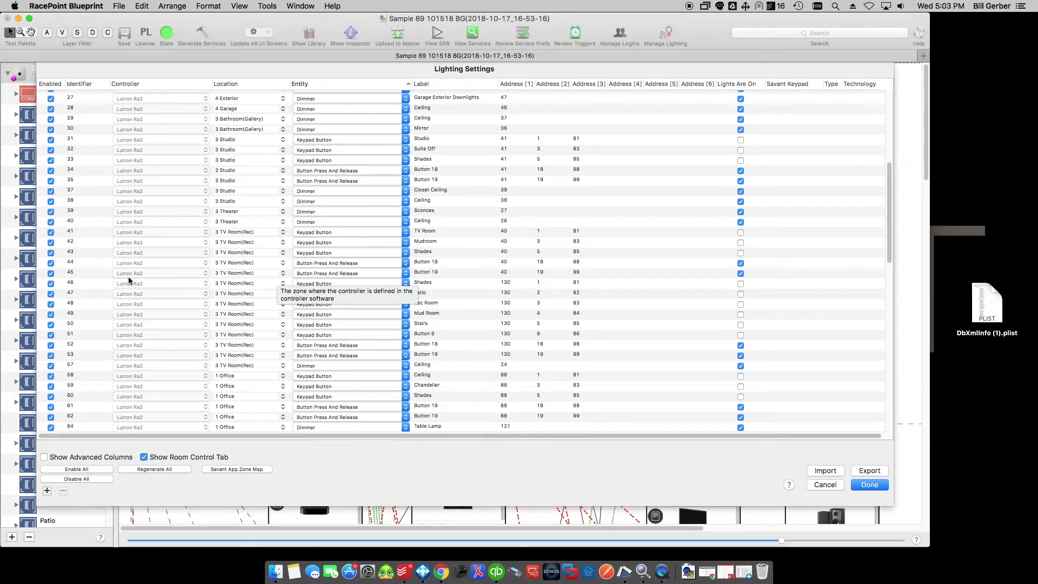
pyautogui.click(51, 315)
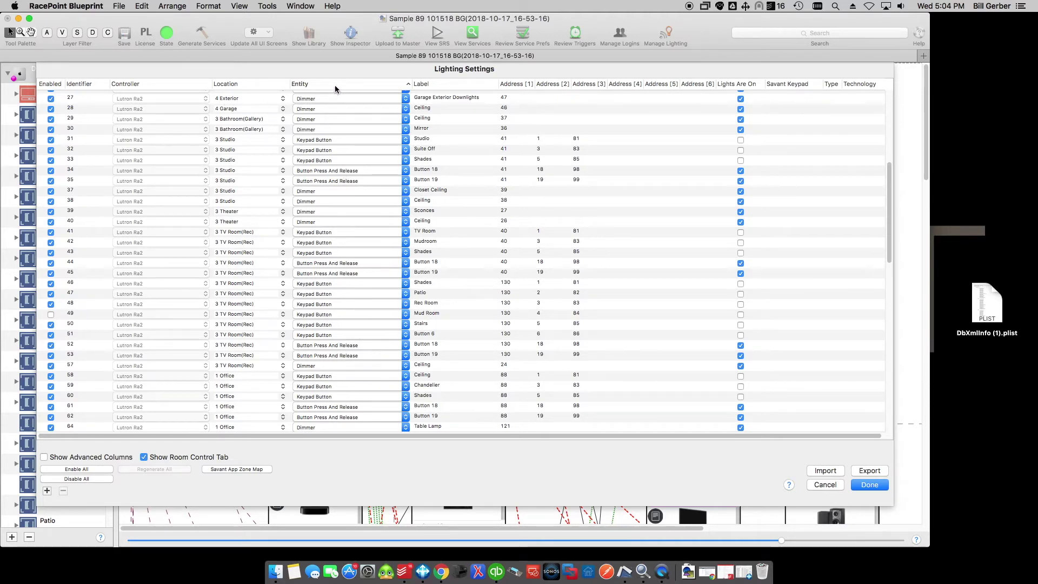
# - Sort by Entity and delete the keypad button rows 31 through 228
pyautogui.click(336, 86)
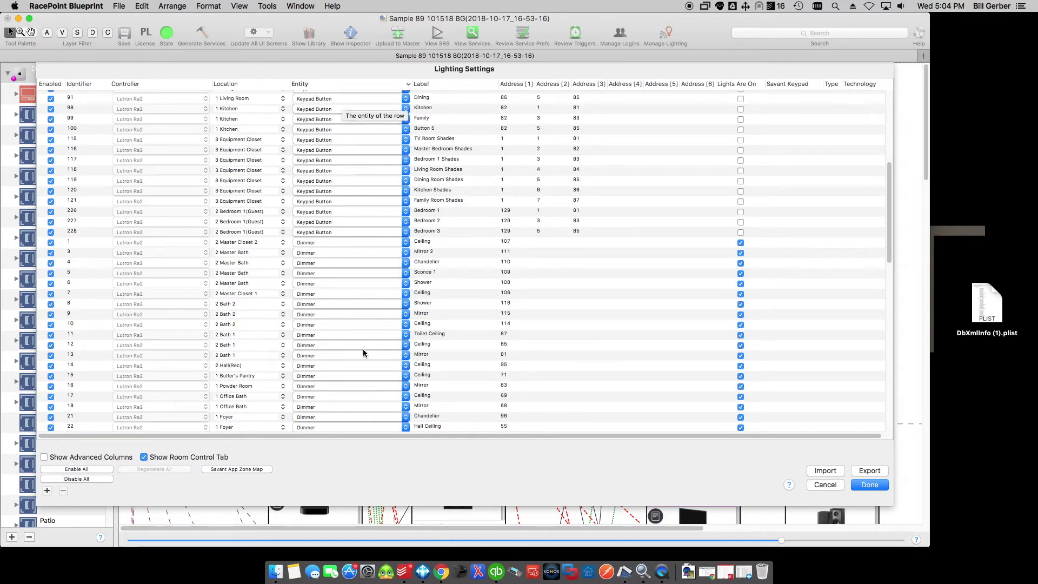
pyautogui.scroll(-5, 364, 353)
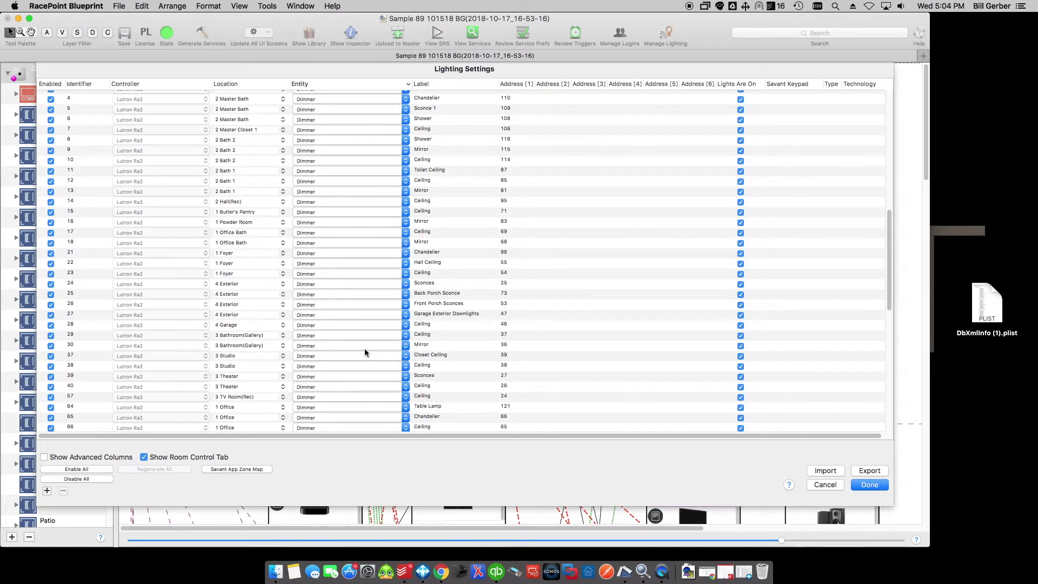
pyautogui.scroll(8, 363, 352)
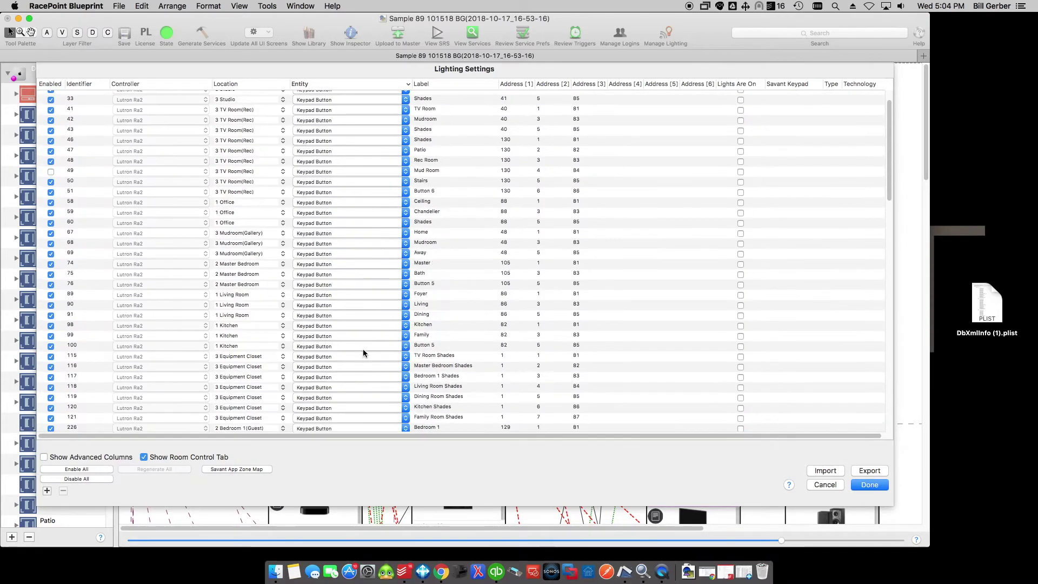
pyautogui.scroll(3, 364, 352)
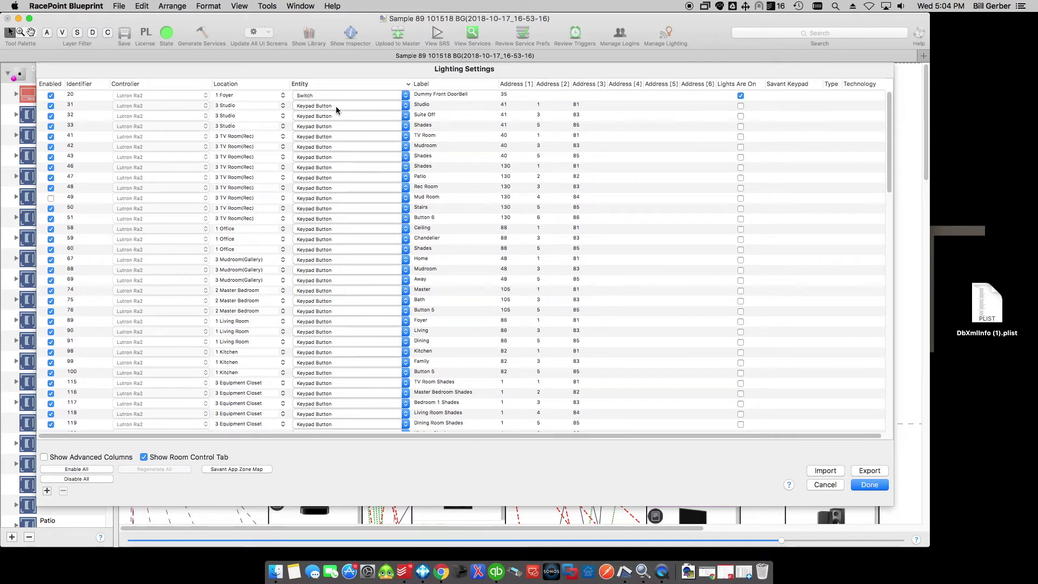
pyautogui.click(441, 104)
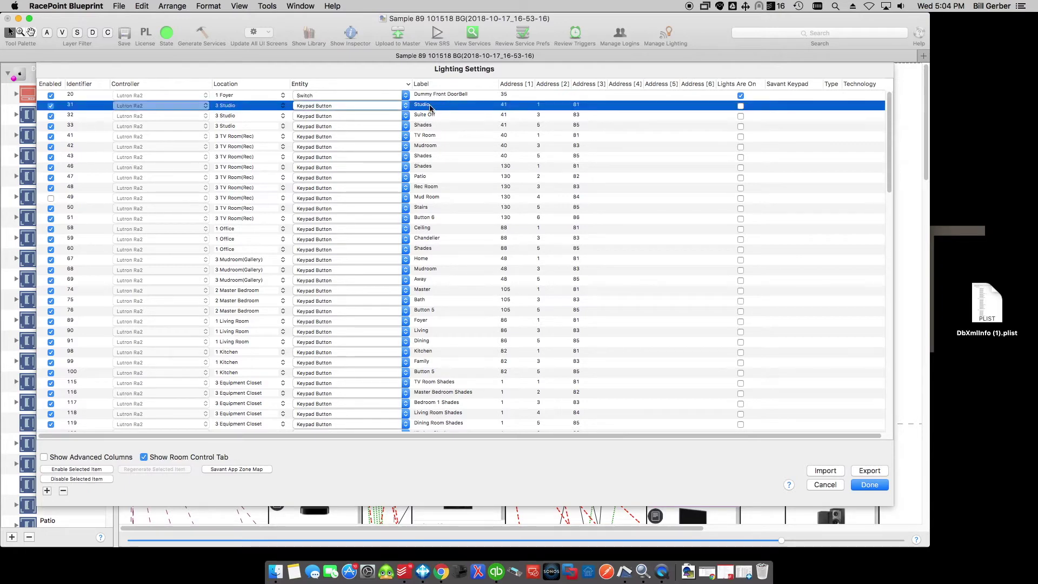
pyautogui.scroll(-5, 450, 224)
pyautogui.scroll(-8, 450, 223)
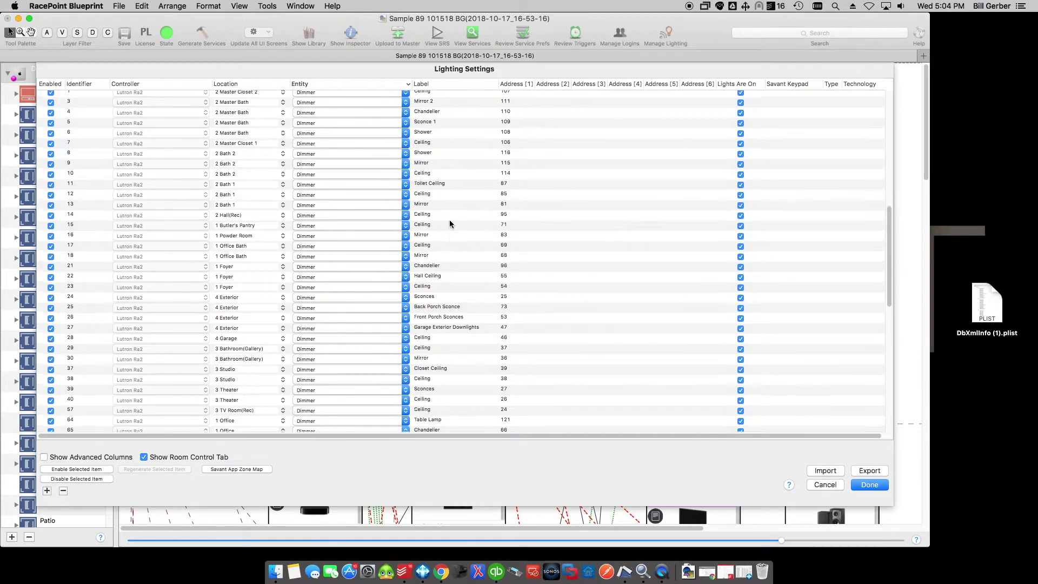
pyautogui.scroll(5, 450, 223)
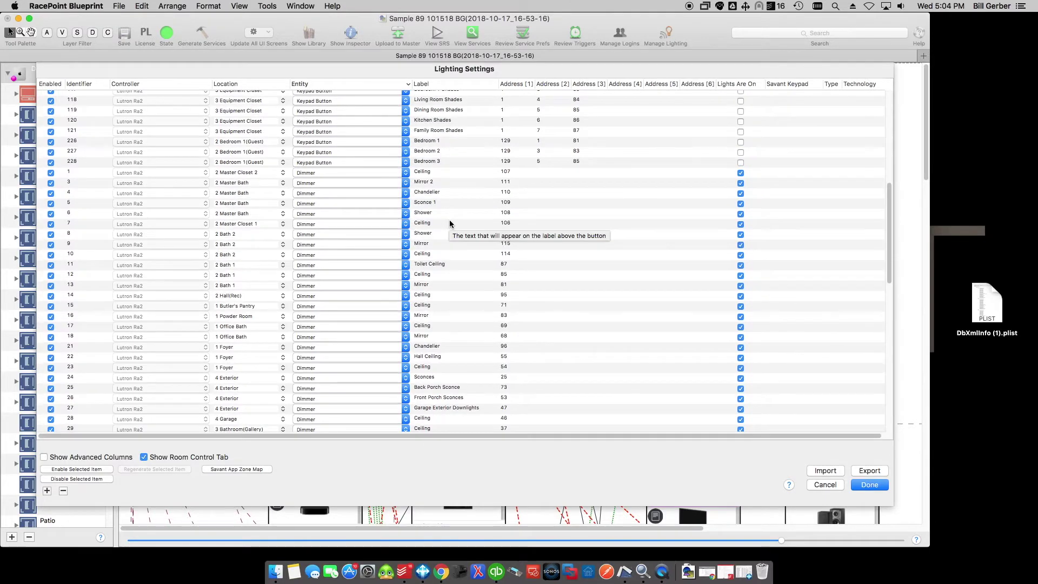
pyautogui.keyDown('shift'); pyautogui.click(433, 166); pyautogui.keyUp('shift')
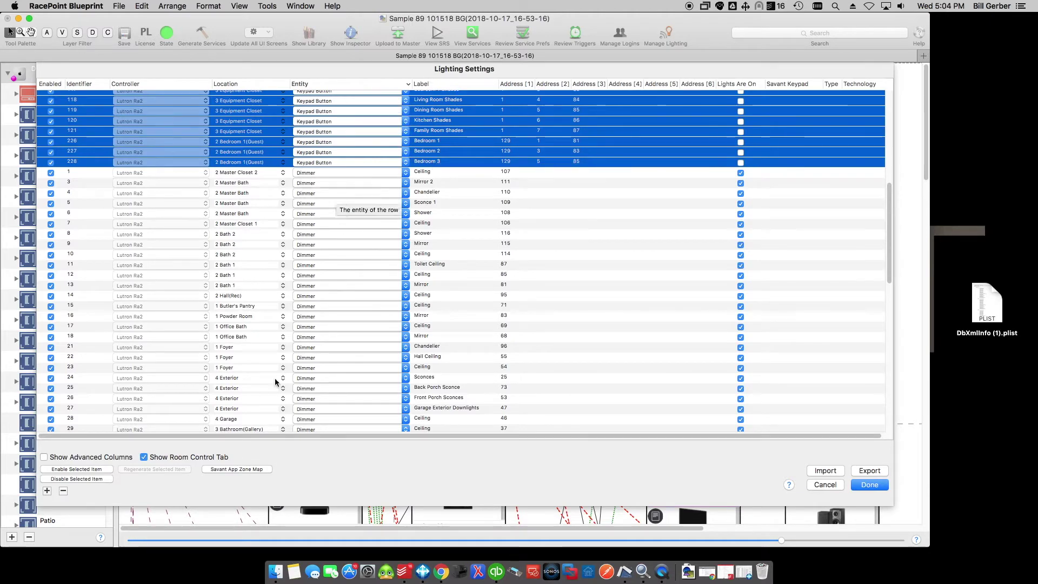
pyautogui.click(64, 490)
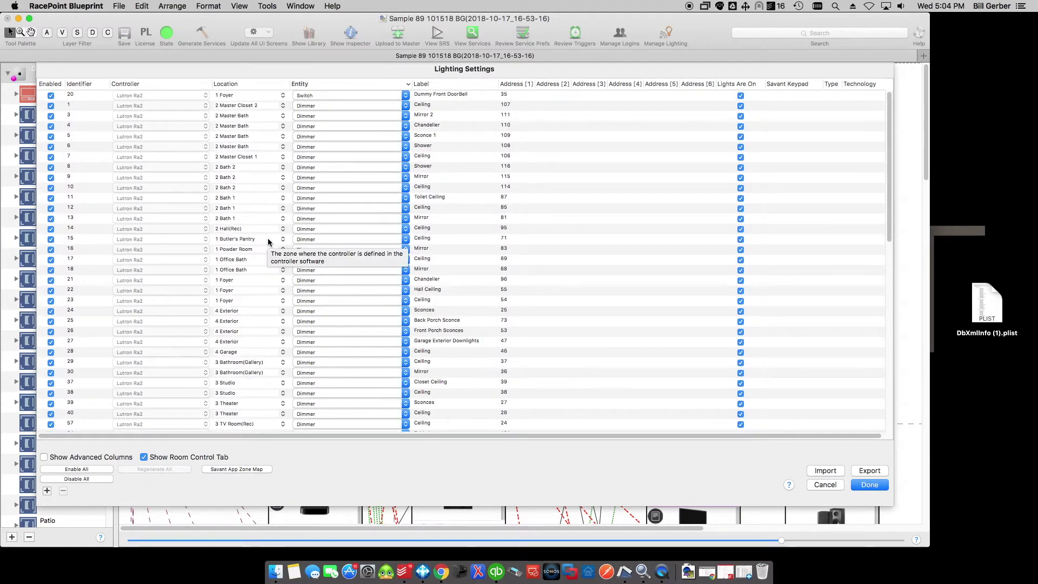
# - Delete the button press rows from row 34 through row 230
pyautogui.scroll(-5, 269, 241)
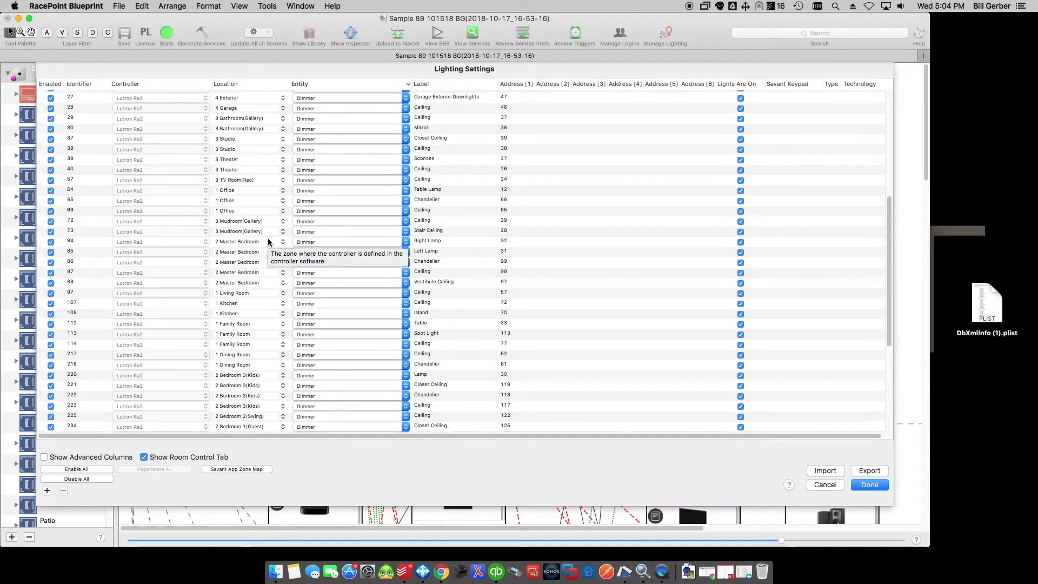
pyautogui.scroll(3, 269, 241)
pyautogui.scroll(-6, 269, 241)
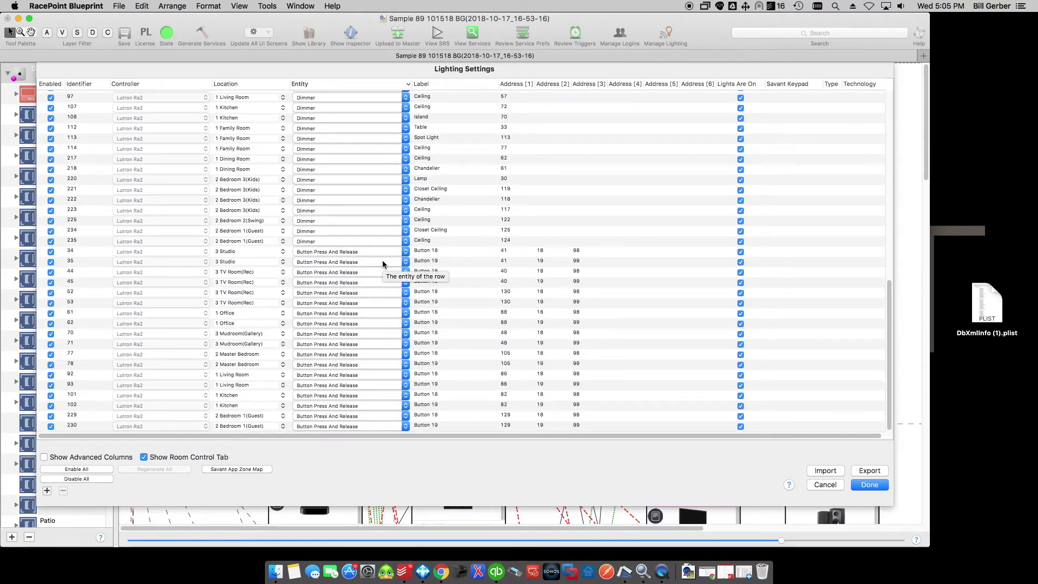
pyautogui.click(443, 252)
pyautogui.keyDown('shift'); pyautogui.click(452, 427); pyautogui.keyUp('shift')
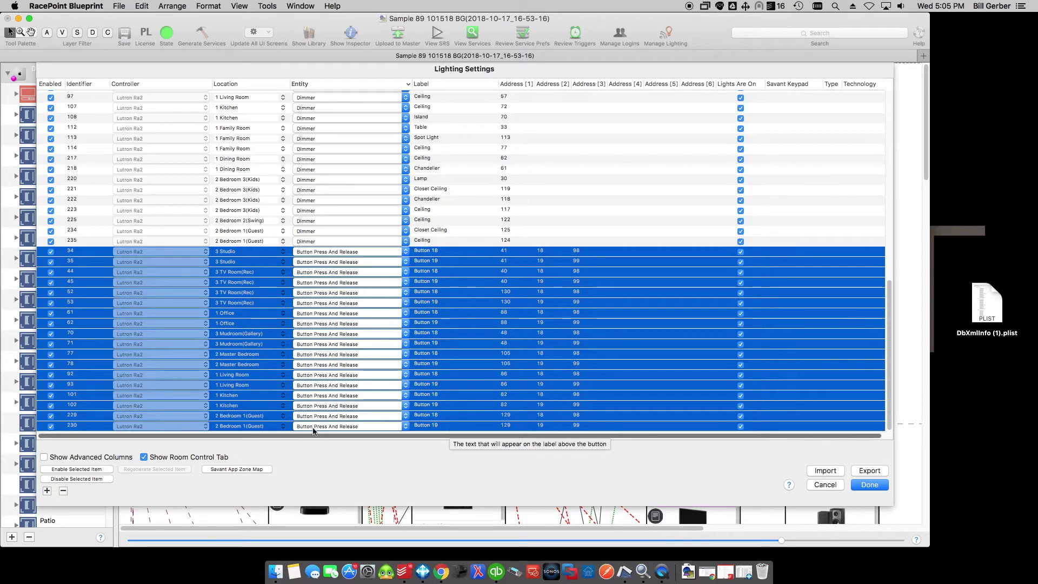
pyautogui.click(63, 491)
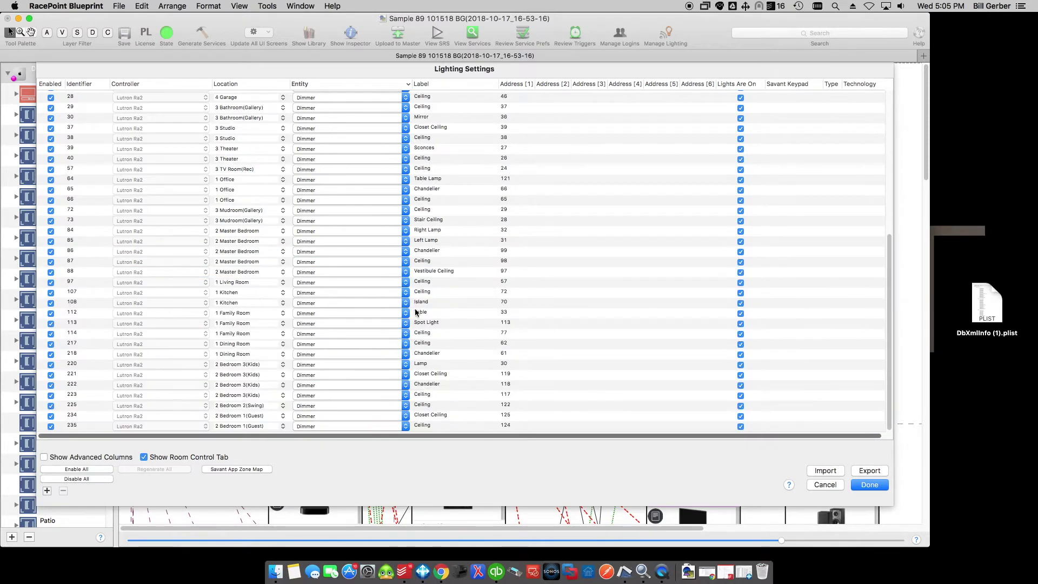
# - Sort the lighting table ascending by Location, then bring up the Savant App Zone Map
pyautogui.scroll(10, 447, 411)
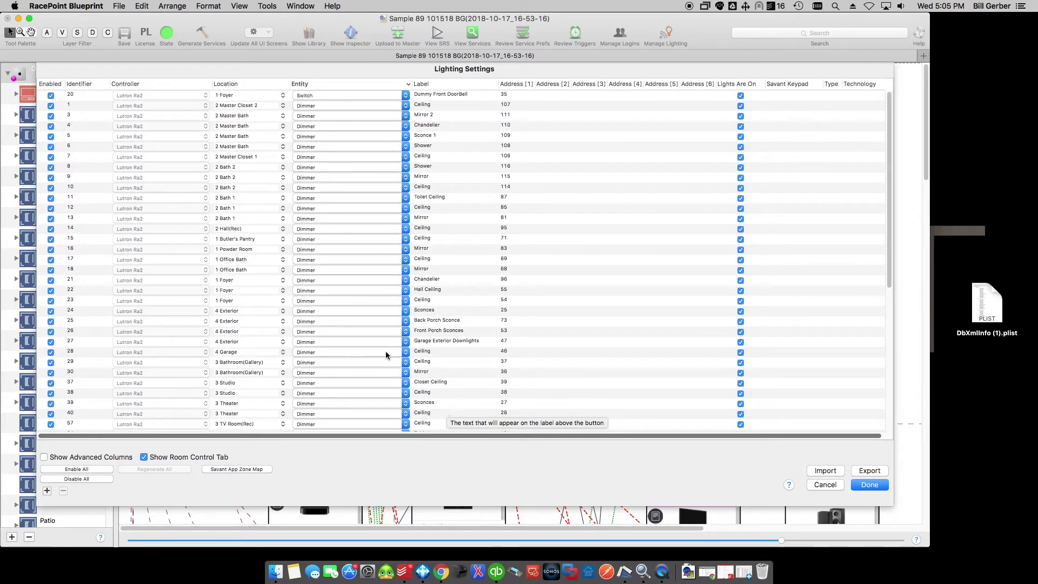
pyautogui.click(248, 83)
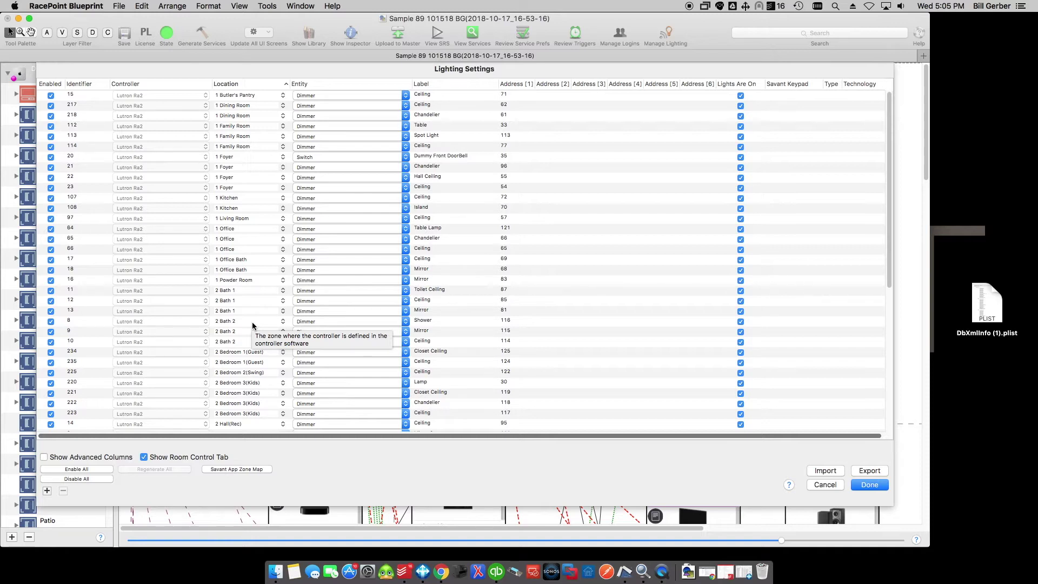
pyautogui.click(236, 472)
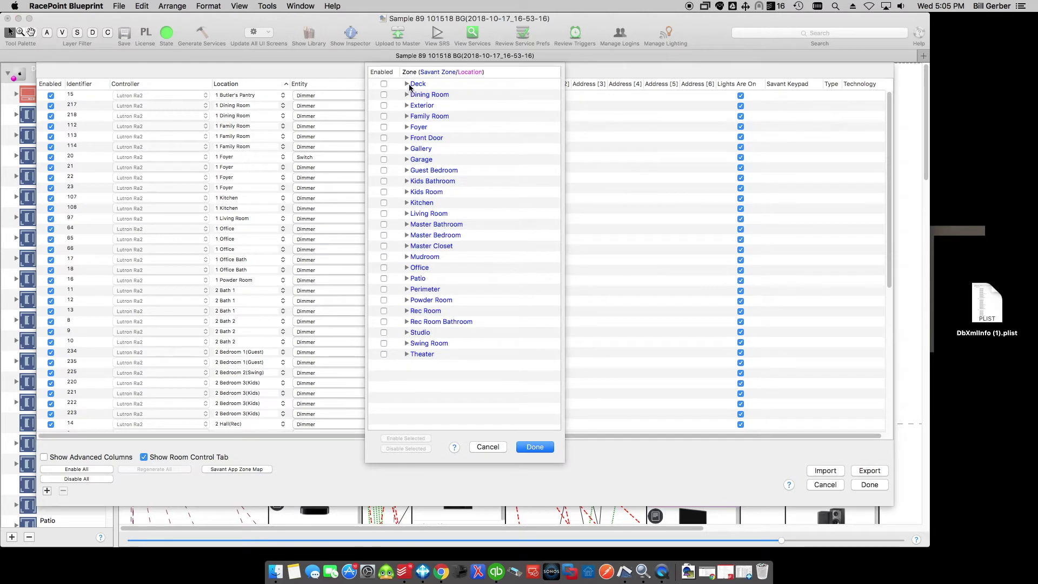
# - Map 4 Exterior into the Deck zone and 1 Dining Room into Dining Room
pyautogui.click(406, 84)
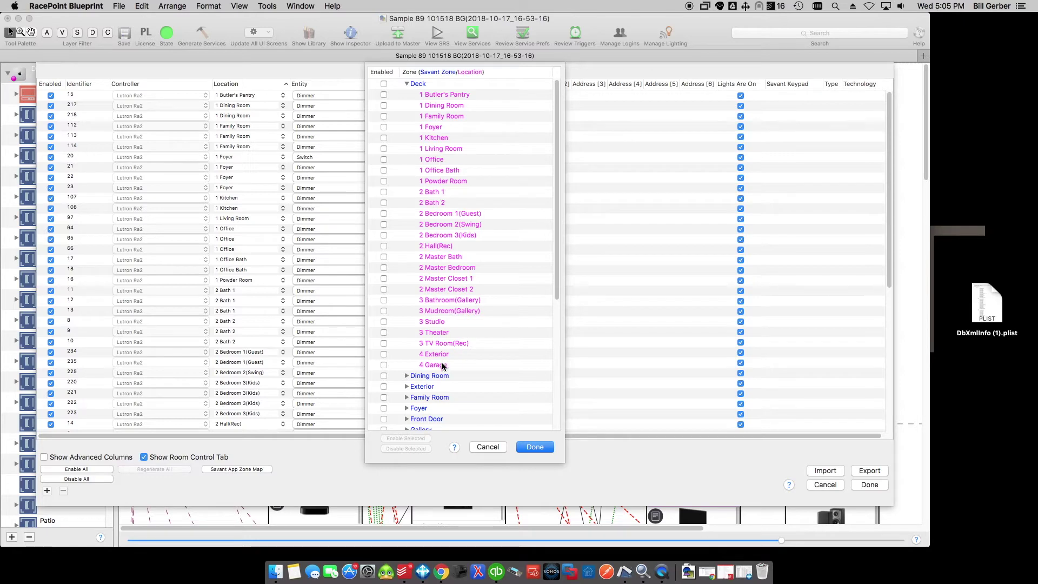
pyautogui.click(385, 355)
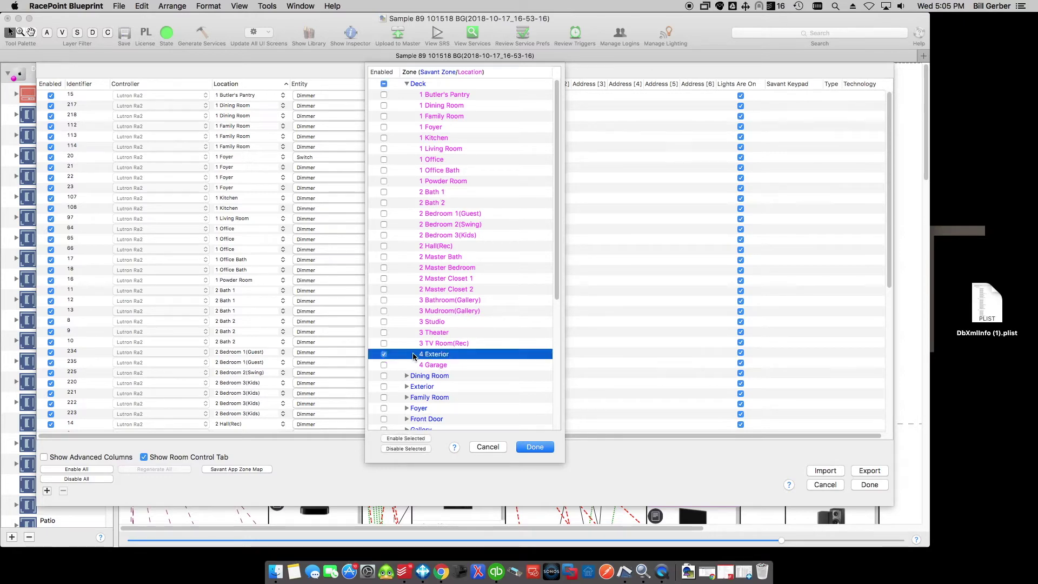
pyautogui.click(406, 84)
pyautogui.click(406, 95)
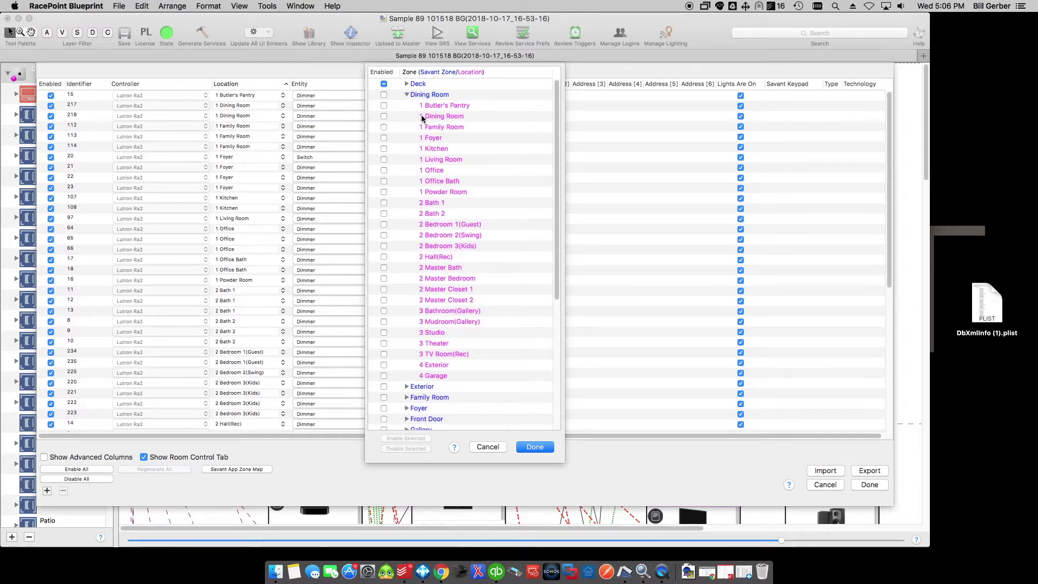
pyautogui.click(384, 117)
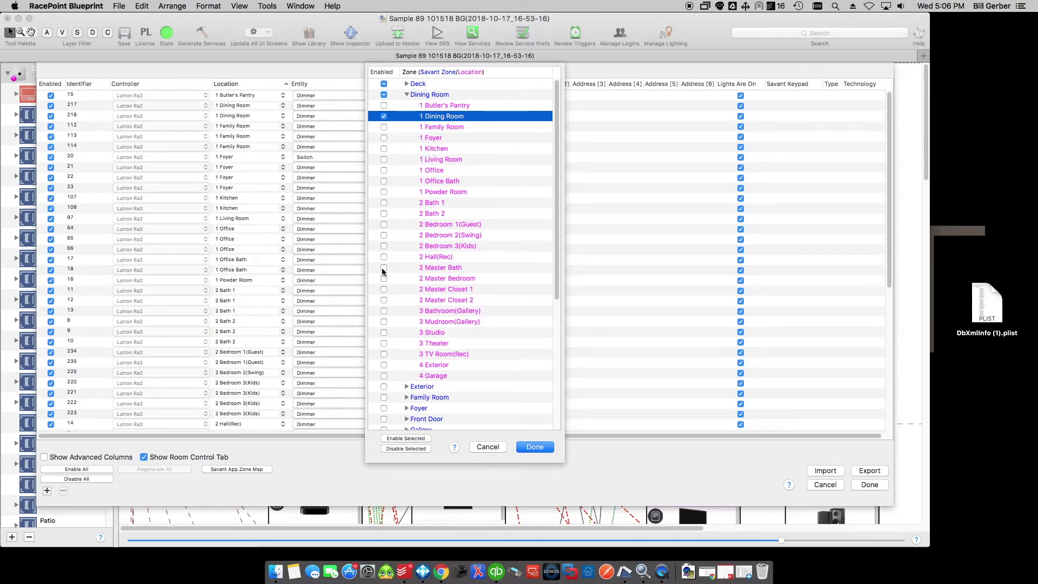
pyautogui.click(407, 95)
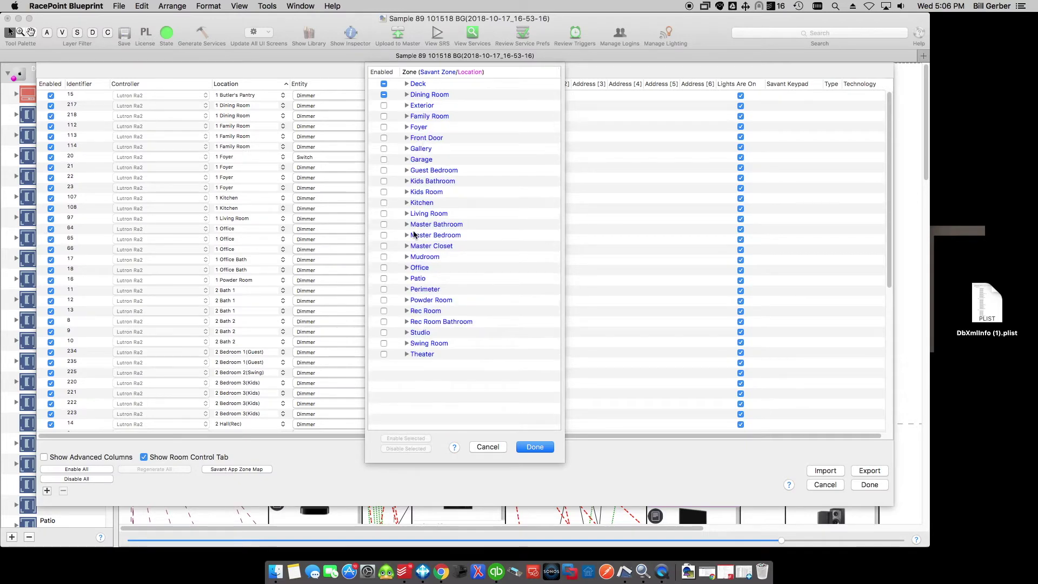
# - Map 2 Bedroom 1(Guest) and 2 Bath 1 into Guest Bedroom and close the zone map
pyautogui.click(406, 171)
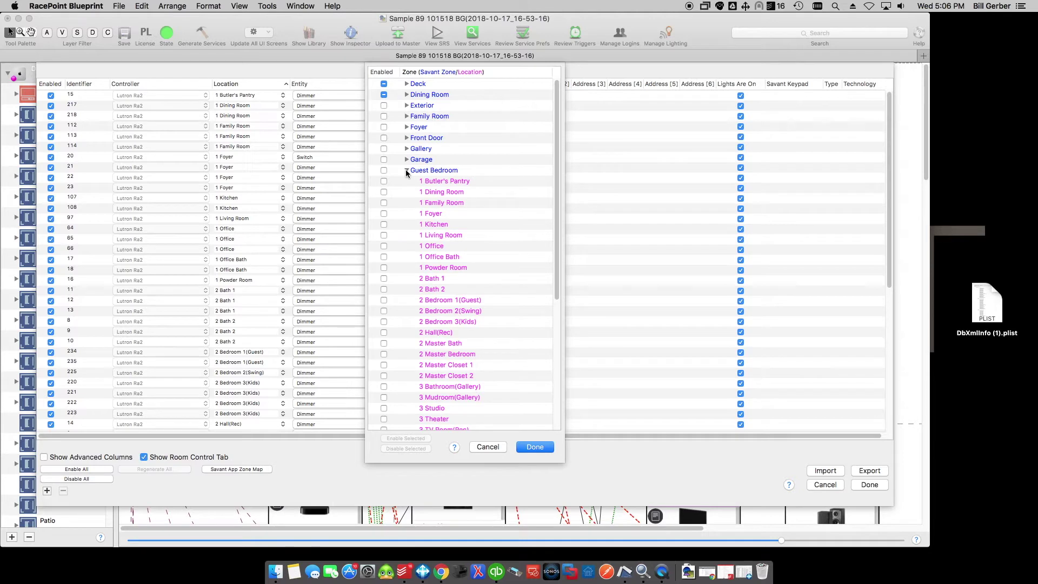
pyautogui.scroll(-3, 486, 372)
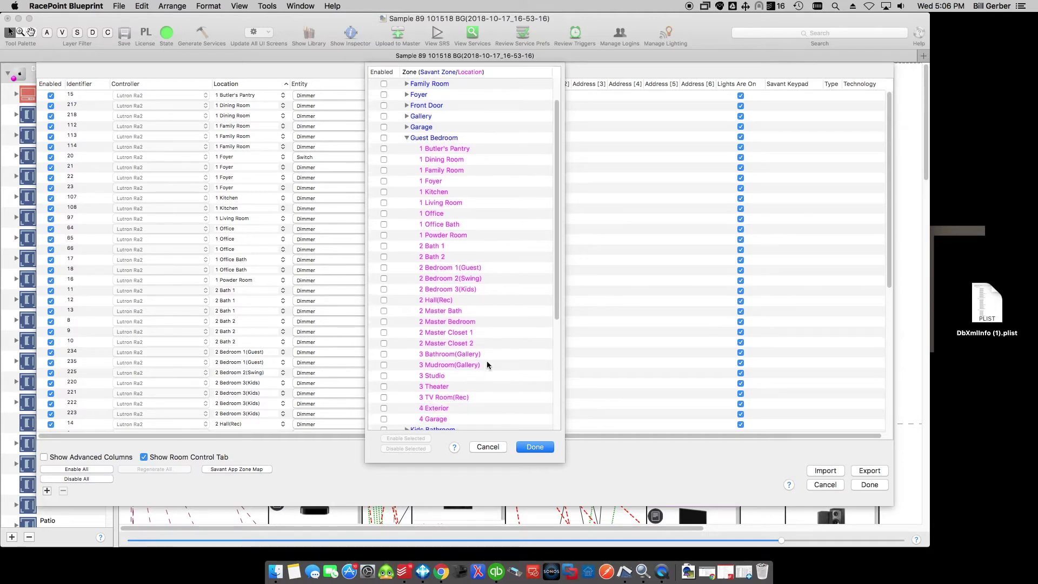
pyautogui.click(384, 268)
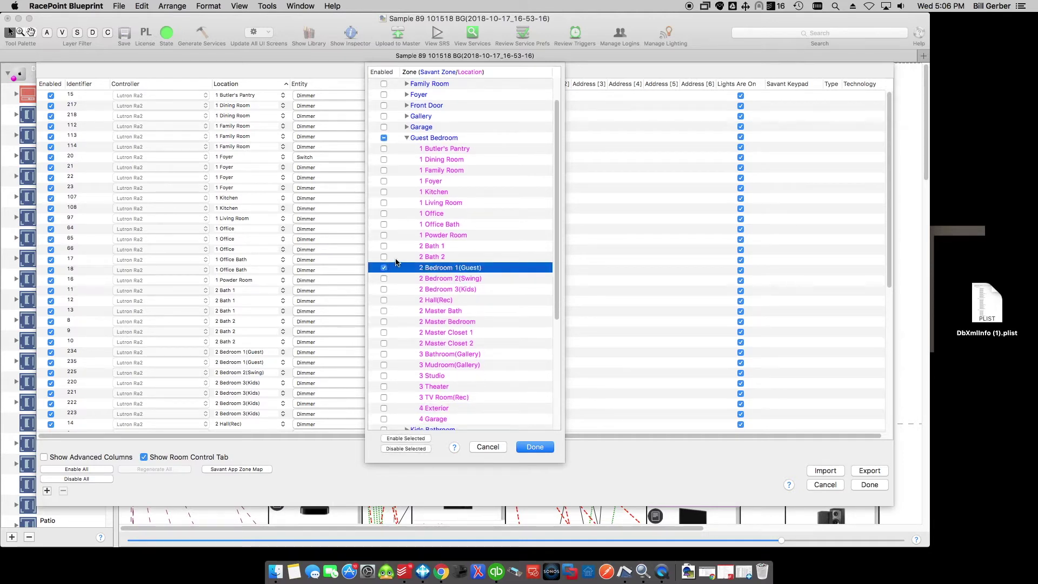
pyautogui.click(383, 246)
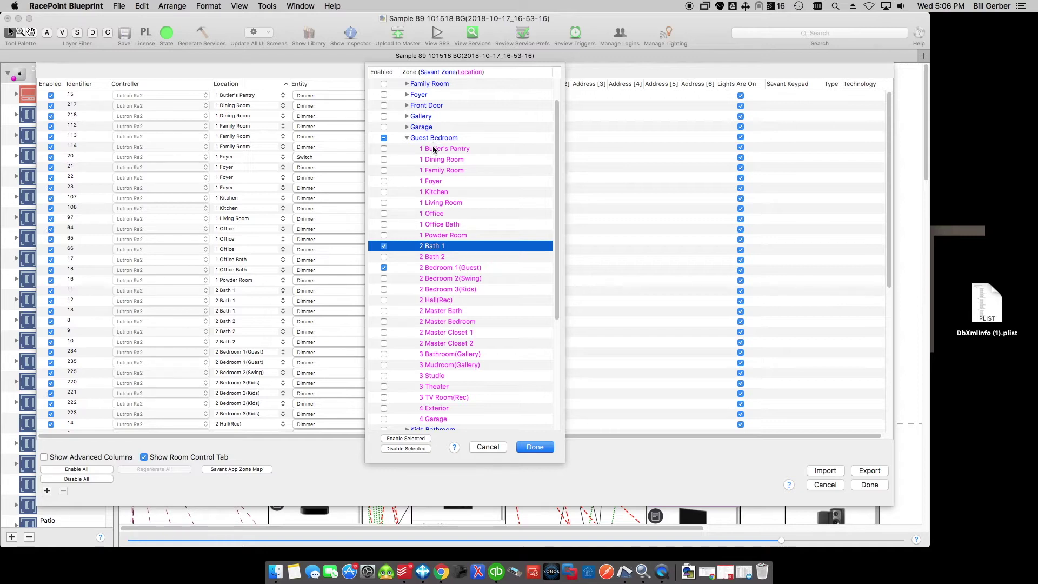
pyautogui.click(528, 447)
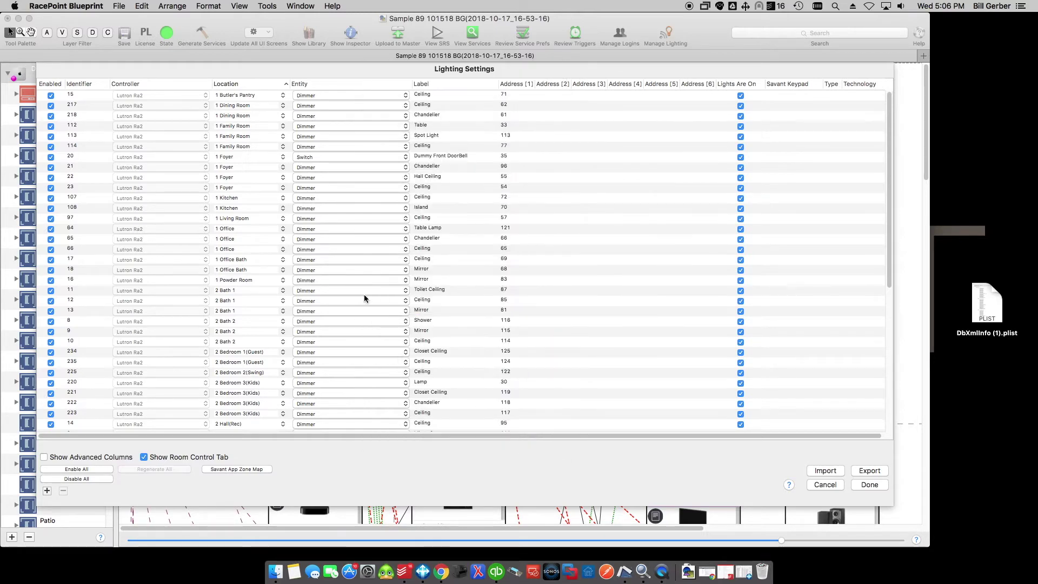
pyautogui.click(254, 105)
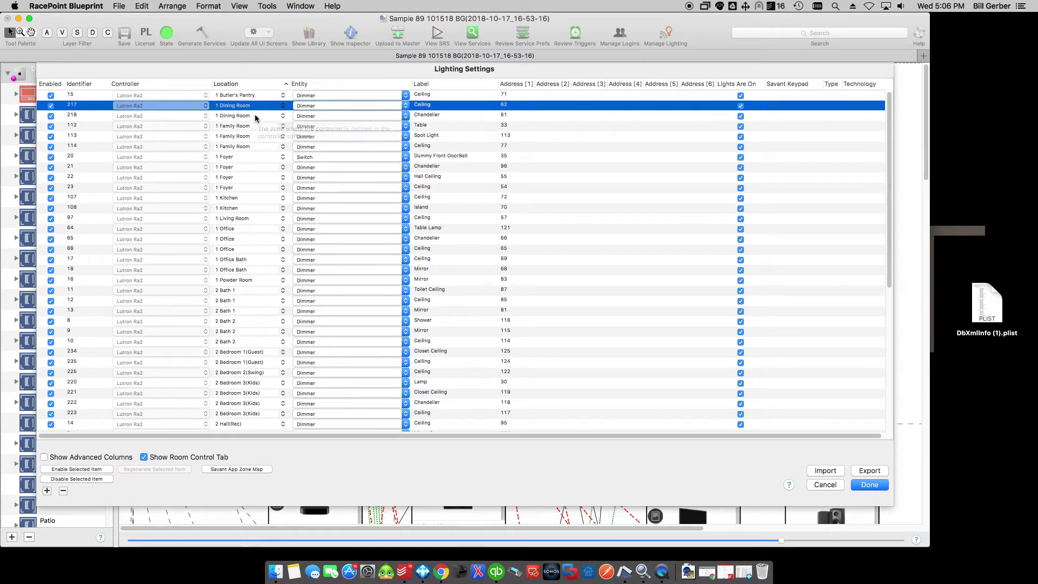
# - Set the two dining loads to Dining Room and the three 1 Family Room loads to Family Room
pyautogui.keyDown('shift'); pyautogui.click(256, 116); pyautogui.keyUp('shift')
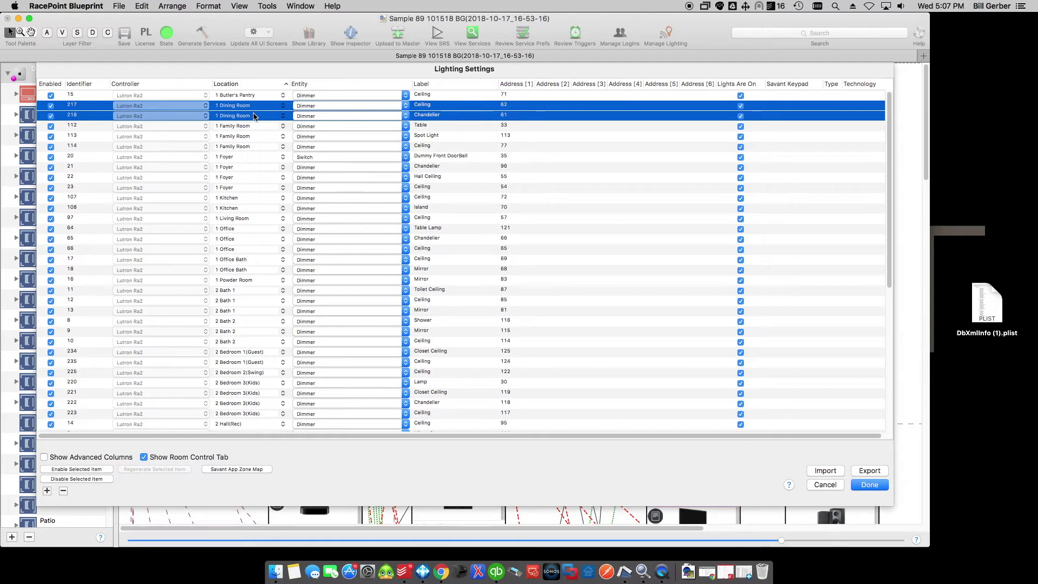
pyautogui.click(284, 109)
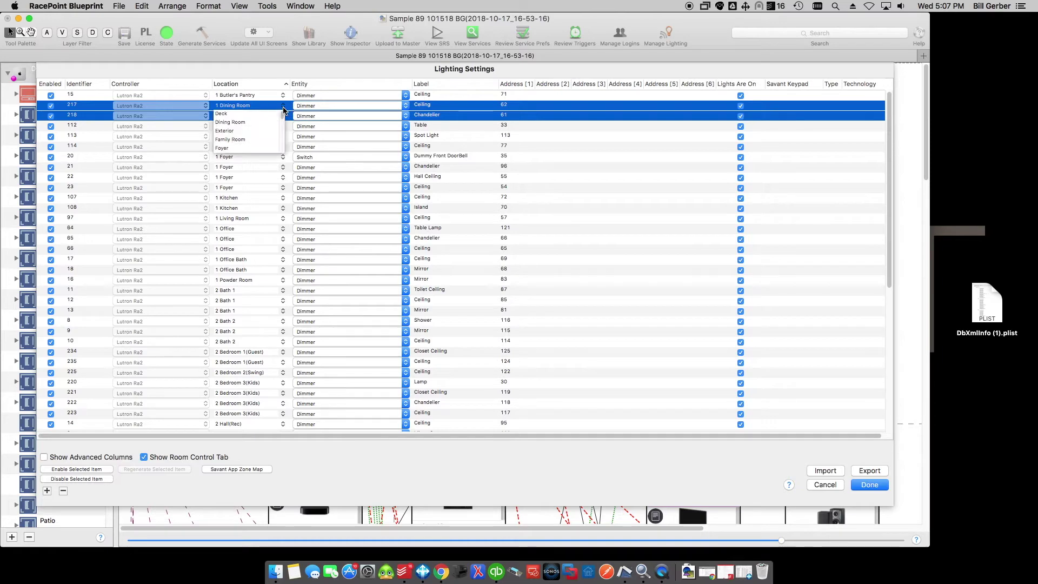
pyautogui.click(225, 123)
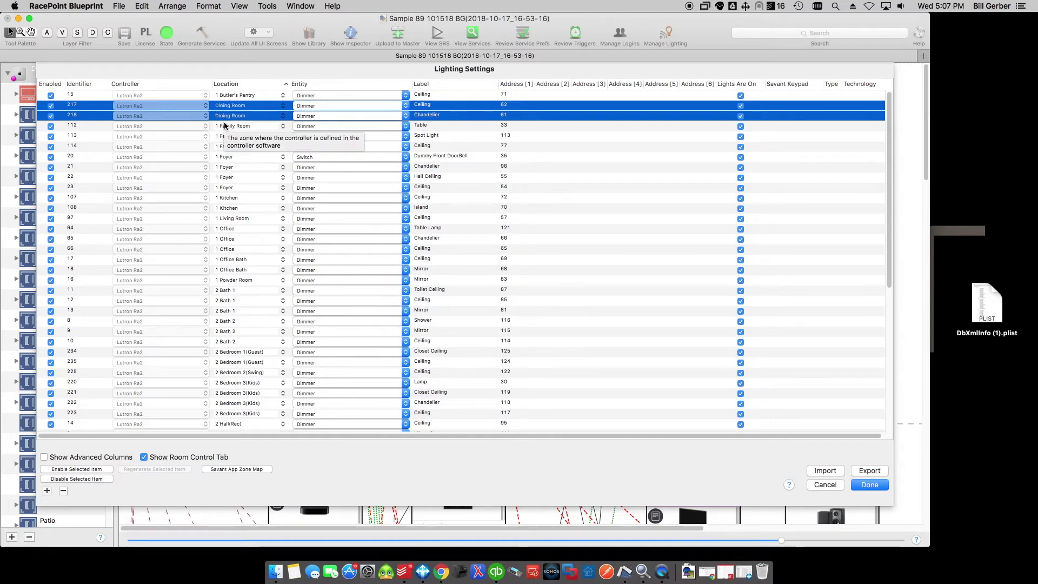
pyautogui.click(269, 125)
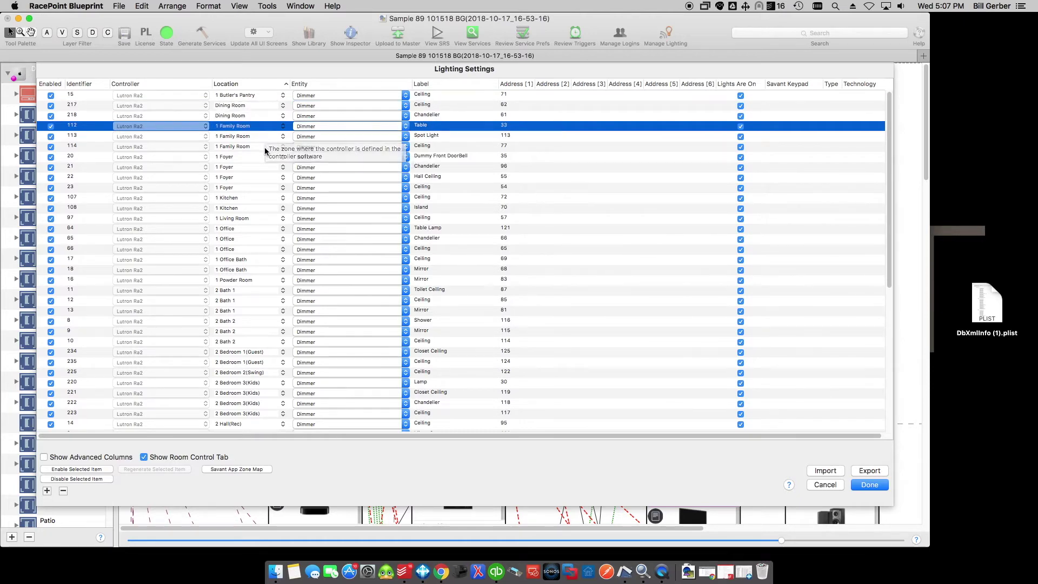
pyautogui.keyDown('shift'); pyautogui.click(265, 147); pyautogui.keyUp('shift')
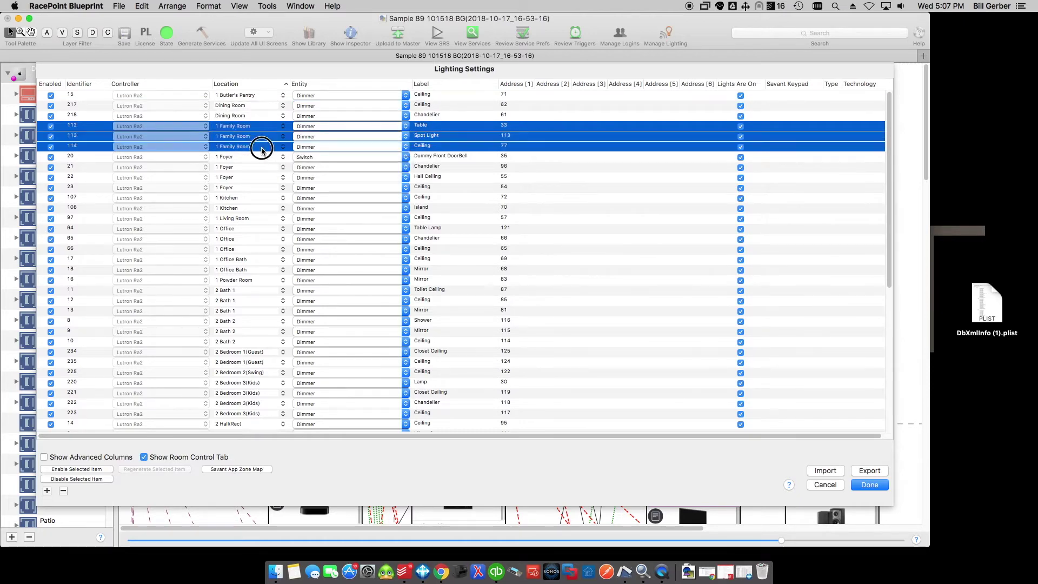
pyautogui.click(283, 126)
pyautogui.click(233, 162)
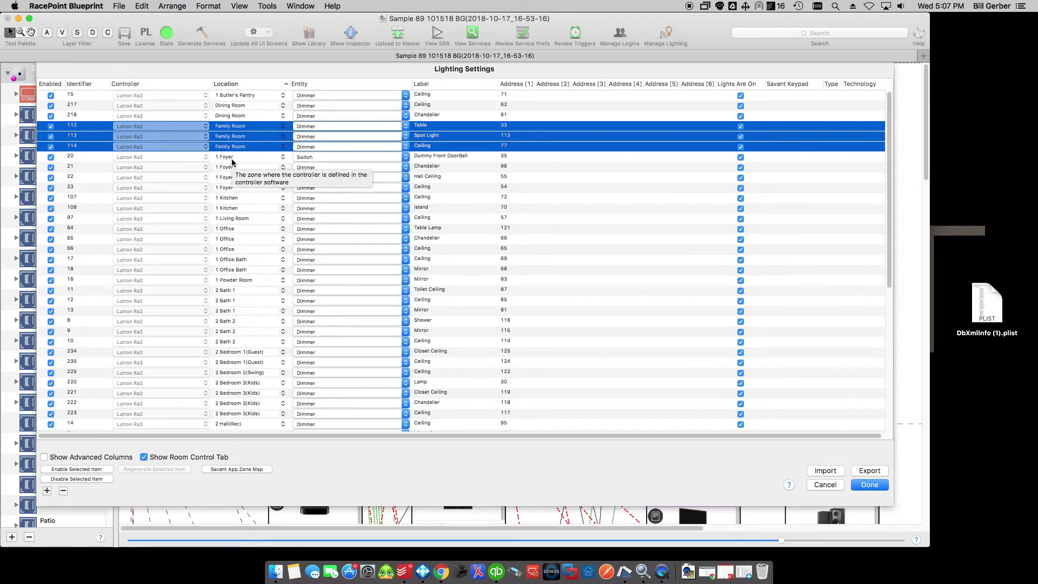
# - Set the four 1 Foyer loads to Foyer and both 1 Kitchen loads to Kitchen
pyautogui.click(252, 157)
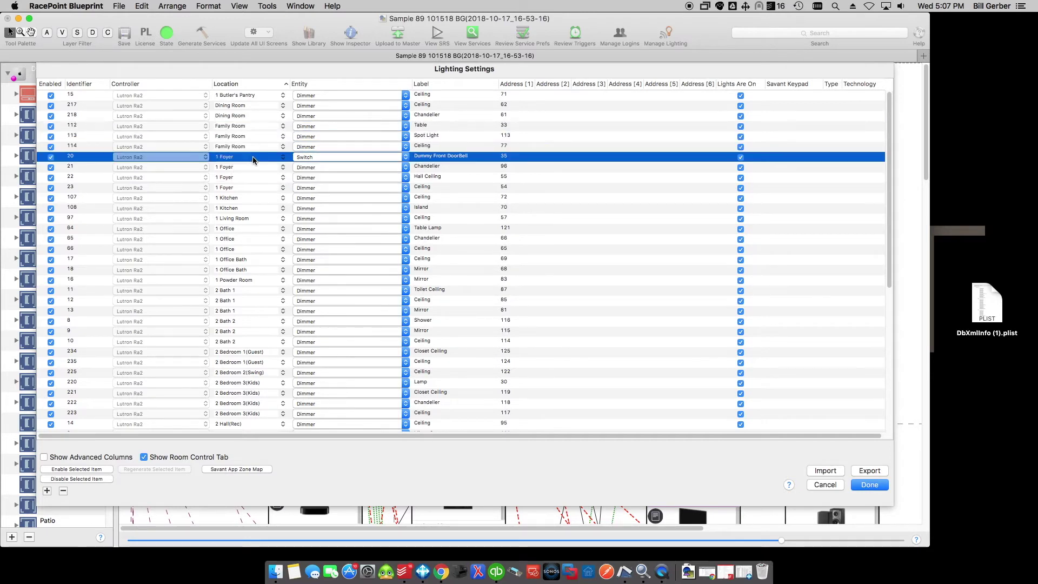
pyautogui.keyDown('shift'); pyautogui.click(244, 188); pyautogui.keyUp('shift')
pyautogui.click(283, 158)
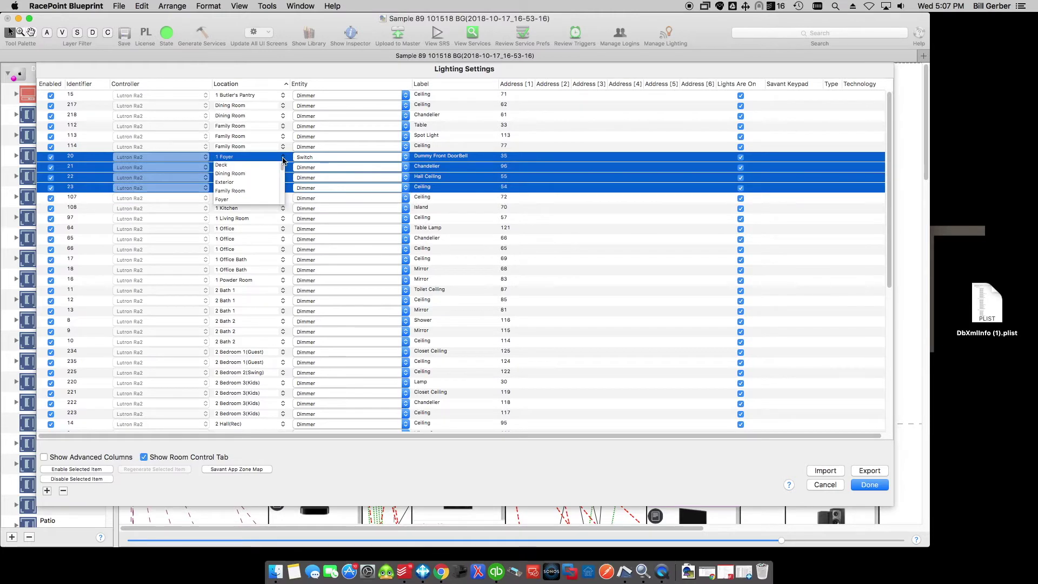
pyautogui.click(223, 200)
pyautogui.click(228, 199)
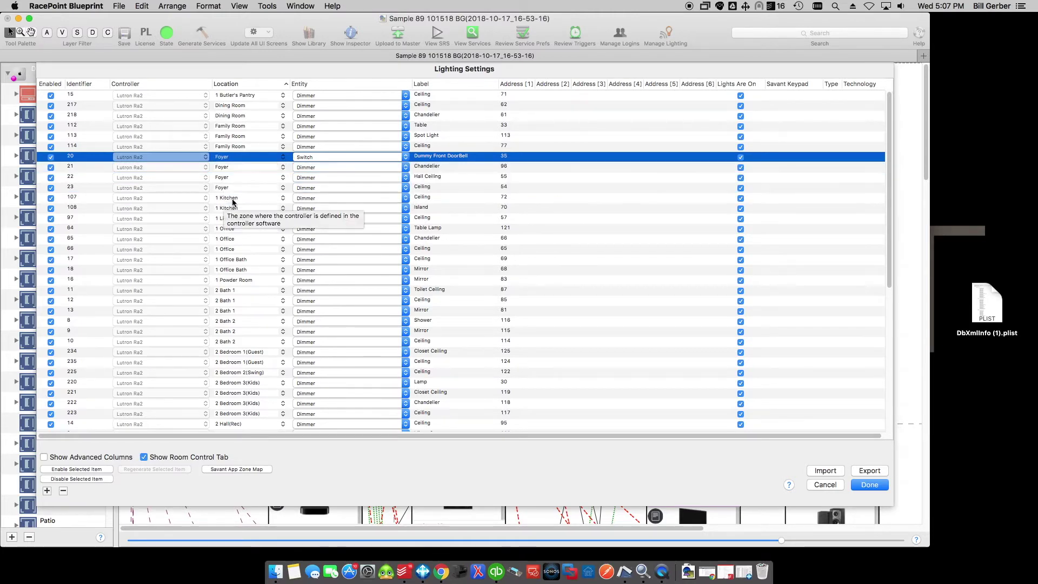
pyautogui.keyDown('shift'); pyautogui.click(243, 210); pyautogui.keyUp('shift')
pyautogui.click(283, 198)
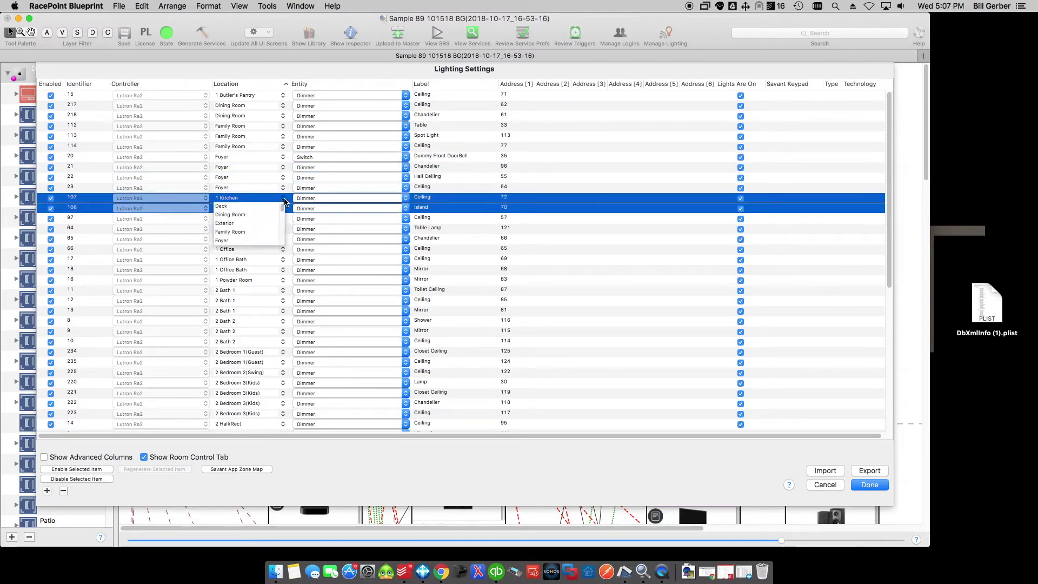
pyautogui.scroll(-3, 232, 238)
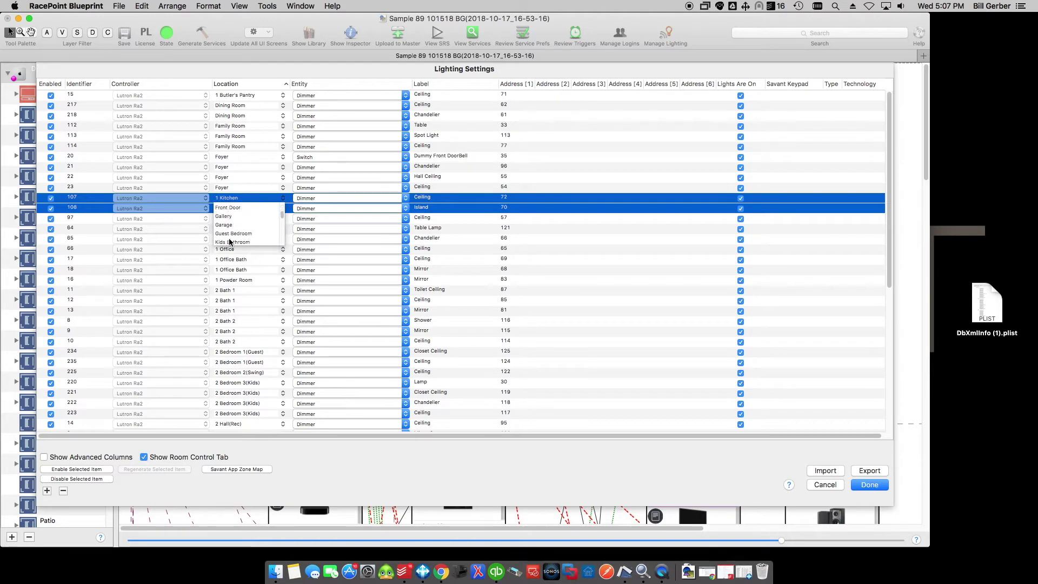
pyautogui.scroll(-1, 230, 242)
pyautogui.click(229, 238)
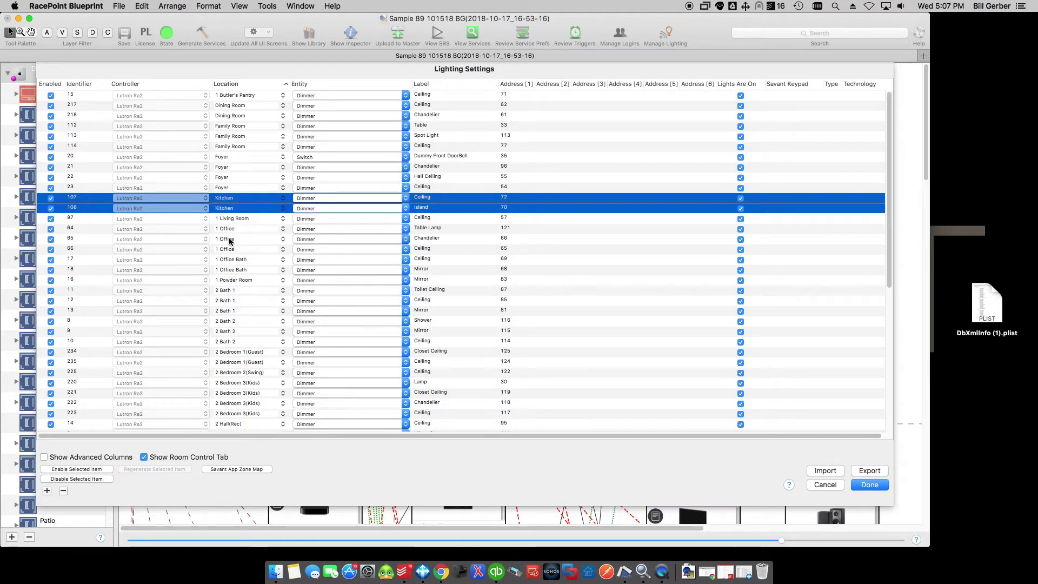
# - Set the 1 Living Room load to Living Room and the three 1 Office loads to Office
pyautogui.click(281, 219)
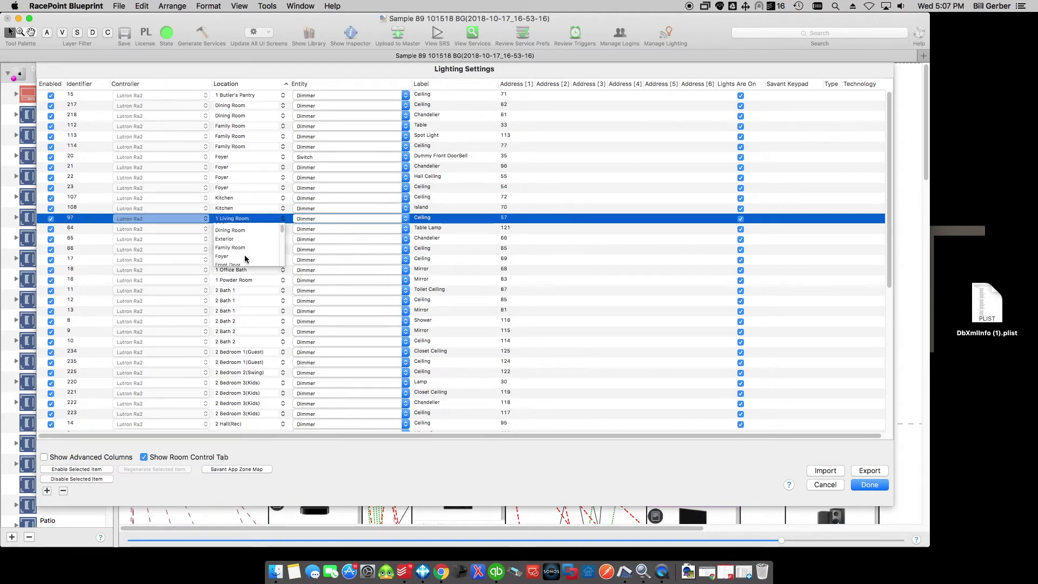
pyautogui.scroll(-3, 245, 257)
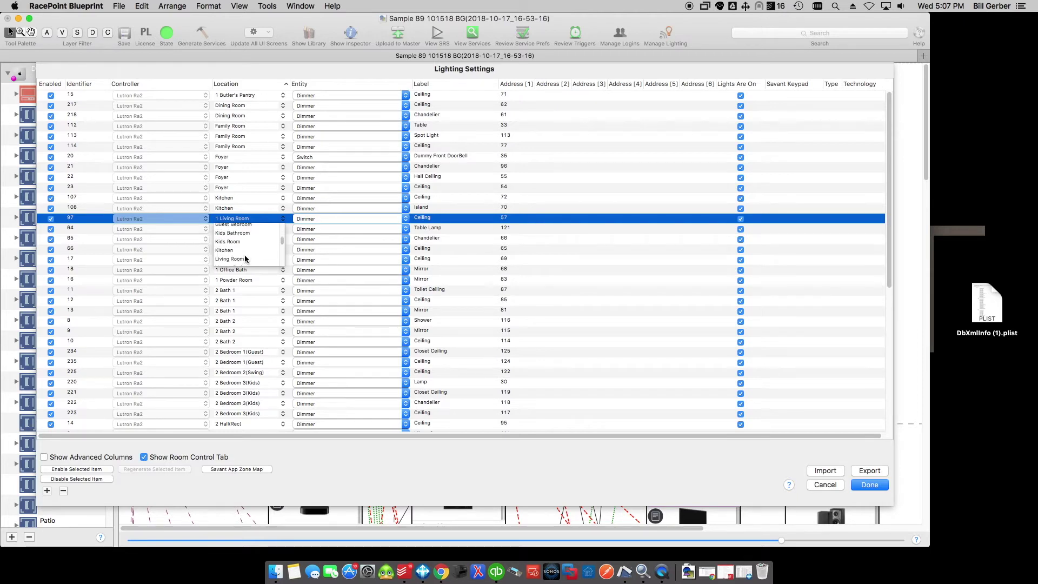
pyautogui.click(245, 257)
pyautogui.click(246, 227)
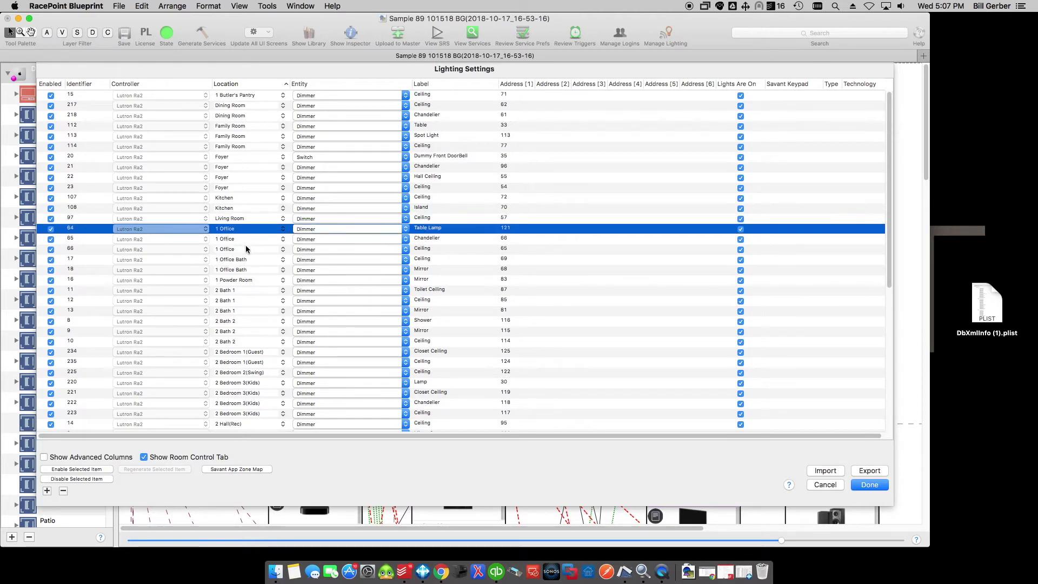
pyautogui.keyDown('shift'); pyautogui.click(246, 248); pyautogui.keyUp('shift')
pyautogui.click(282, 249)
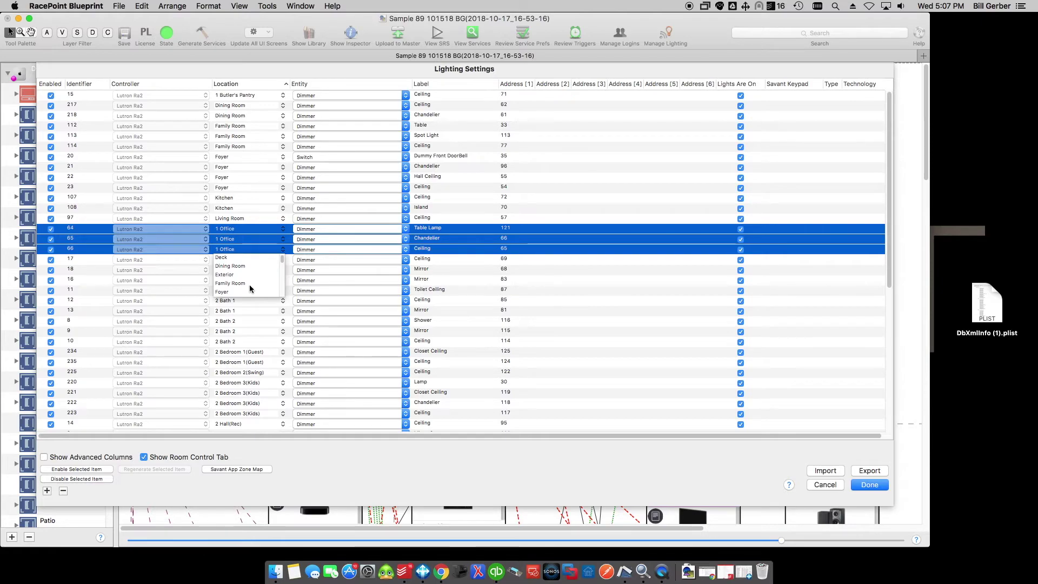
pyautogui.scroll(-1, 250, 288)
pyautogui.scroll(-8, 250, 287)
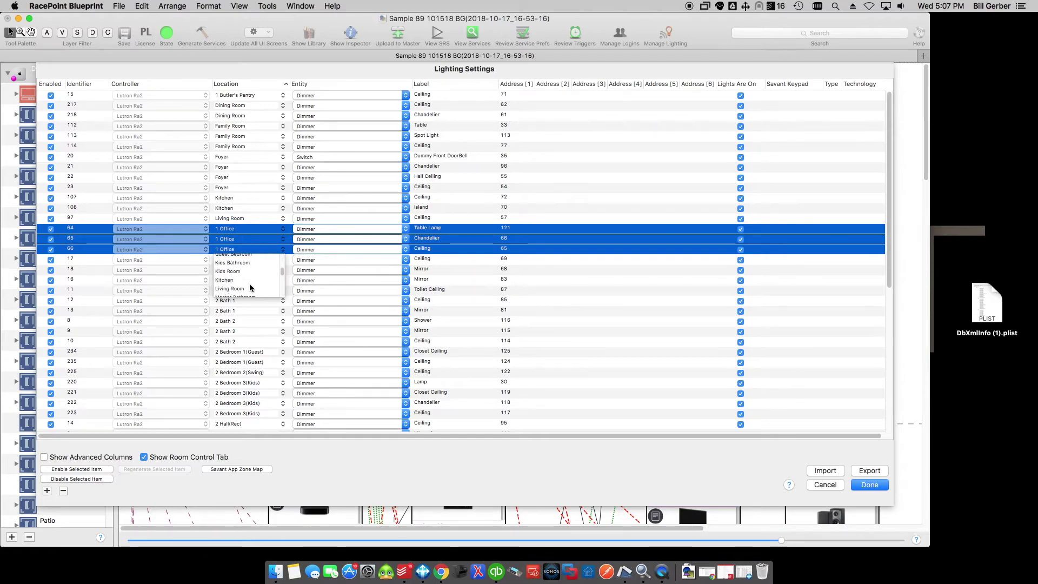
pyautogui.click(250, 287)
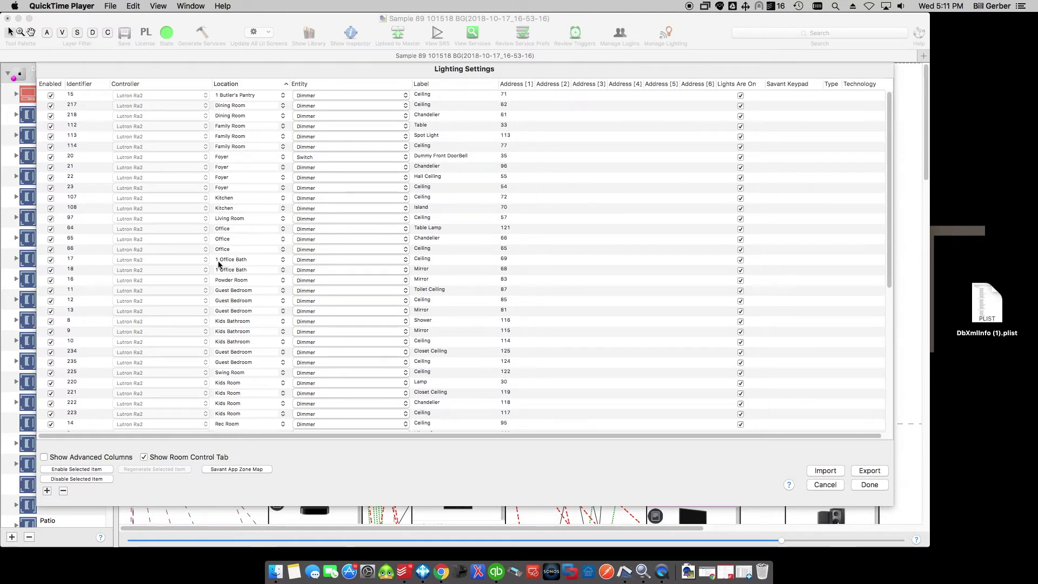
# - Relabel loads 17 and 18 as Bath Ceiling and Bath Mirror
pyautogui.click(420, 261)
pyautogui.click(420, 261)
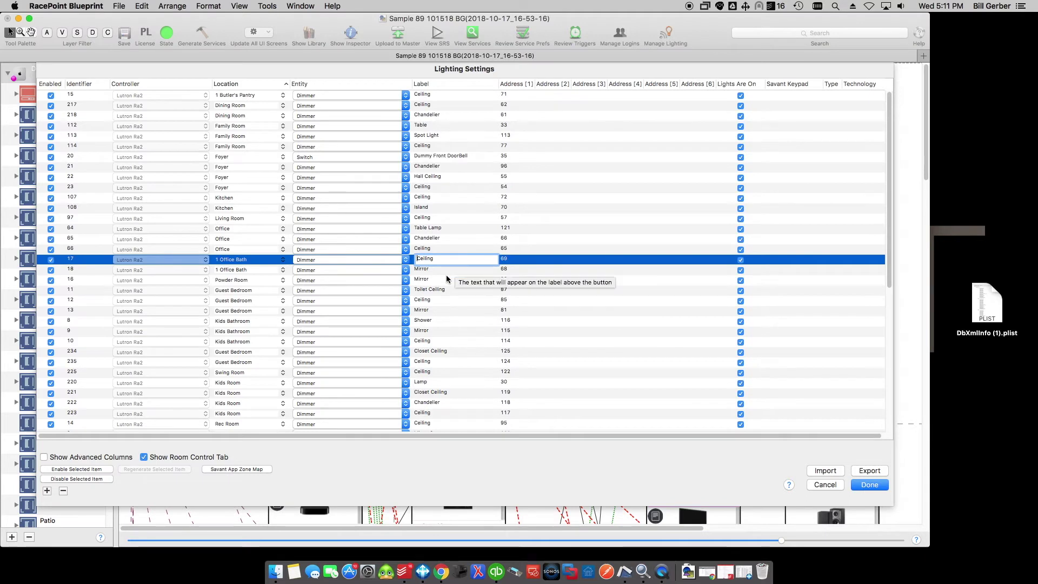
pyautogui.write('Bath')
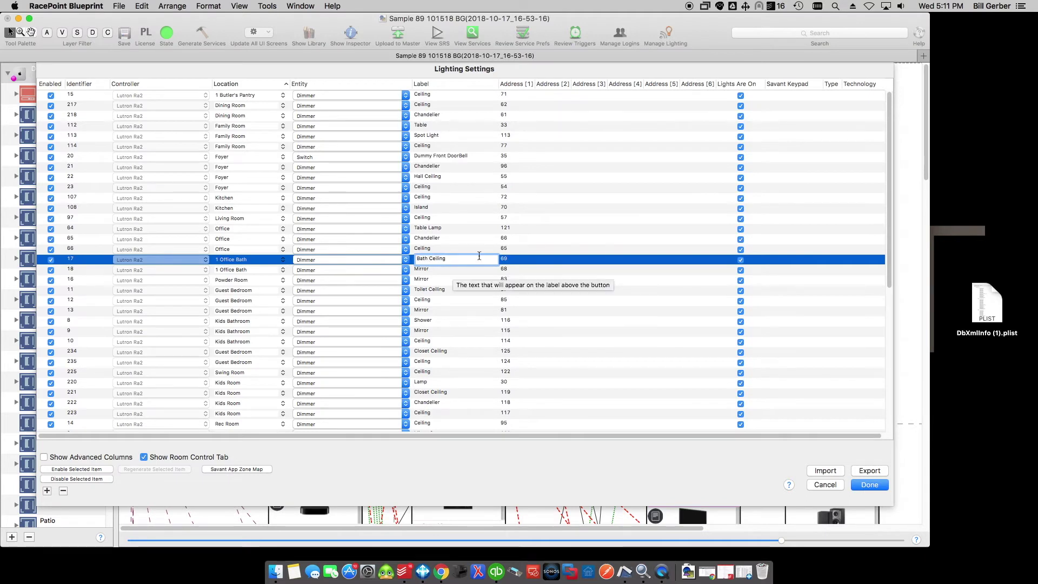
pyautogui.click(422, 270)
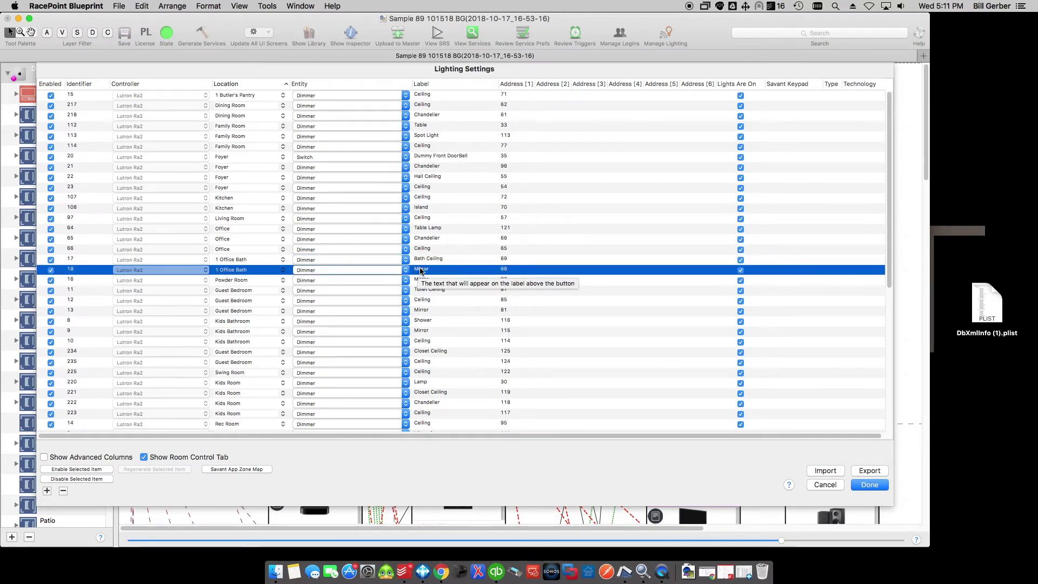
pyautogui.click(432, 270)
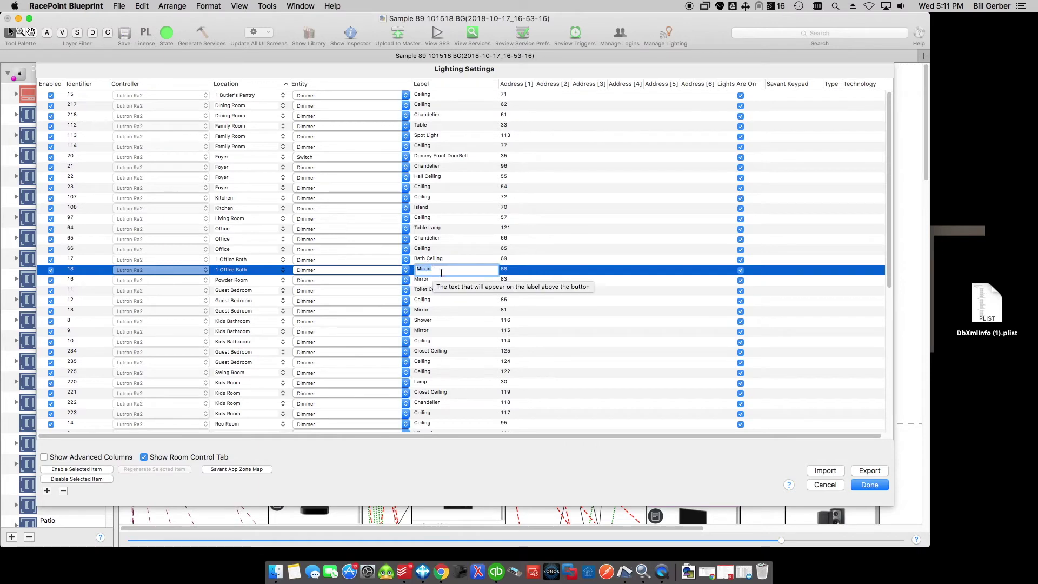
pyautogui.press('Left')
pyautogui.write('Bath')
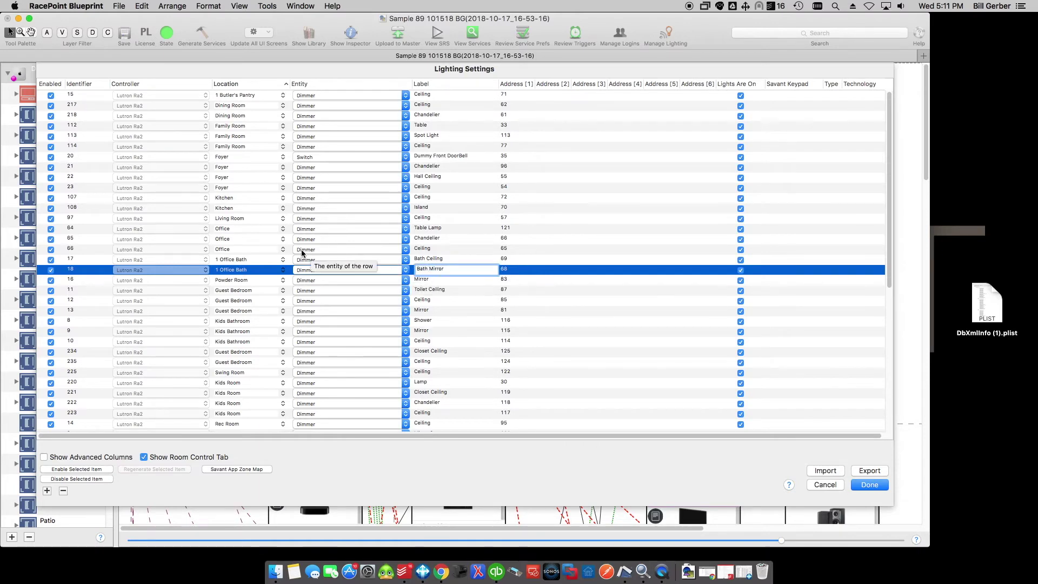
pyautogui.click(440, 261)
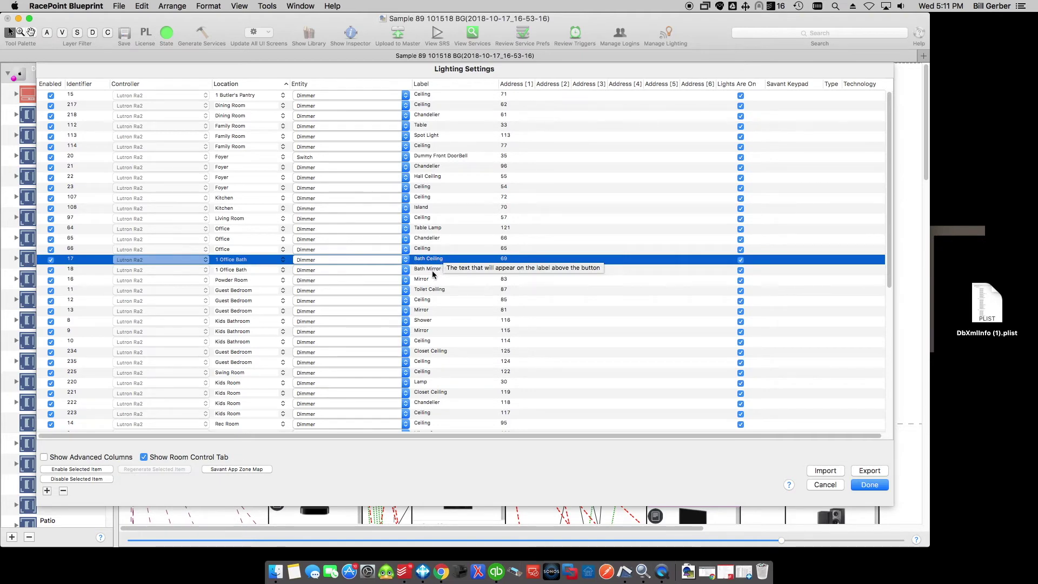
# - Assign both Bath Ceiling and Bath Mirror loads to the Office location
pyautogui.keyDown('shift'); pyautogui.click(282, 270); pyautogui.keyUp('shift')
pyautogui.click(282, 270)
pyautogui.scroll(-5, 243, 305)
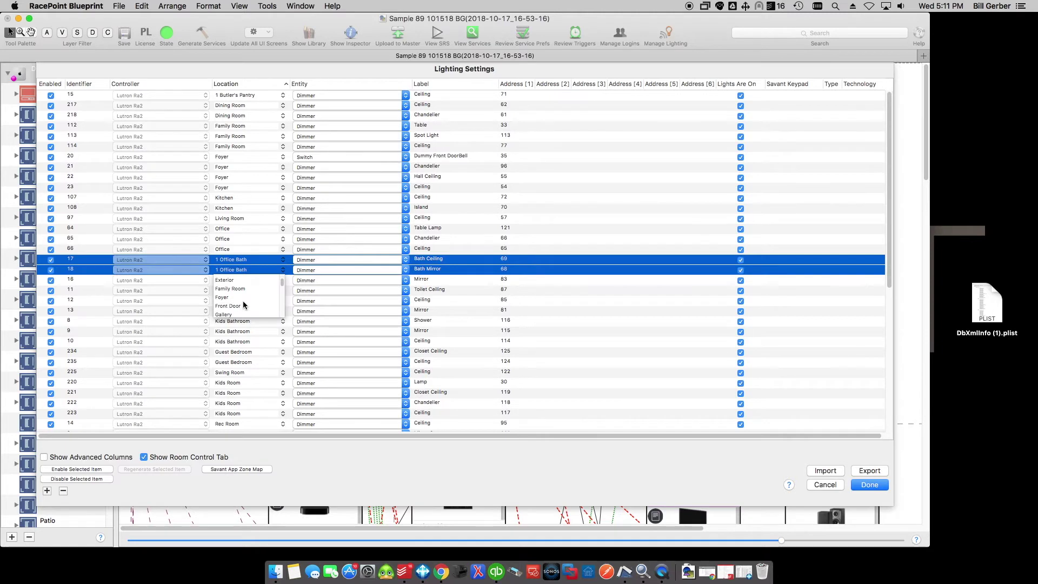
pyautogui.scroll(-3, 244, 304)
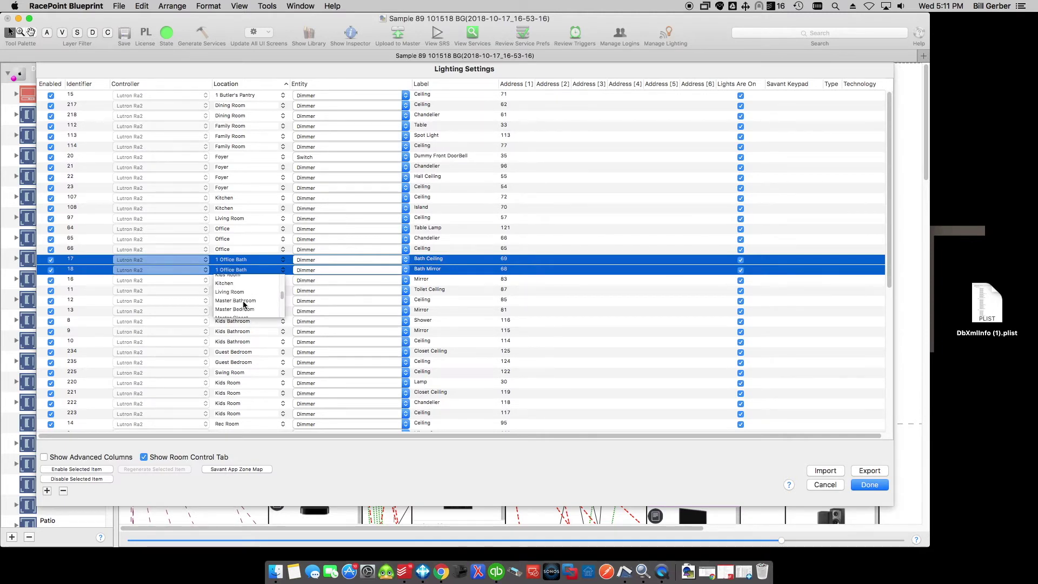
pyautogui.scroll(-3, 244, 305)
pyautogui.click(242, 308)
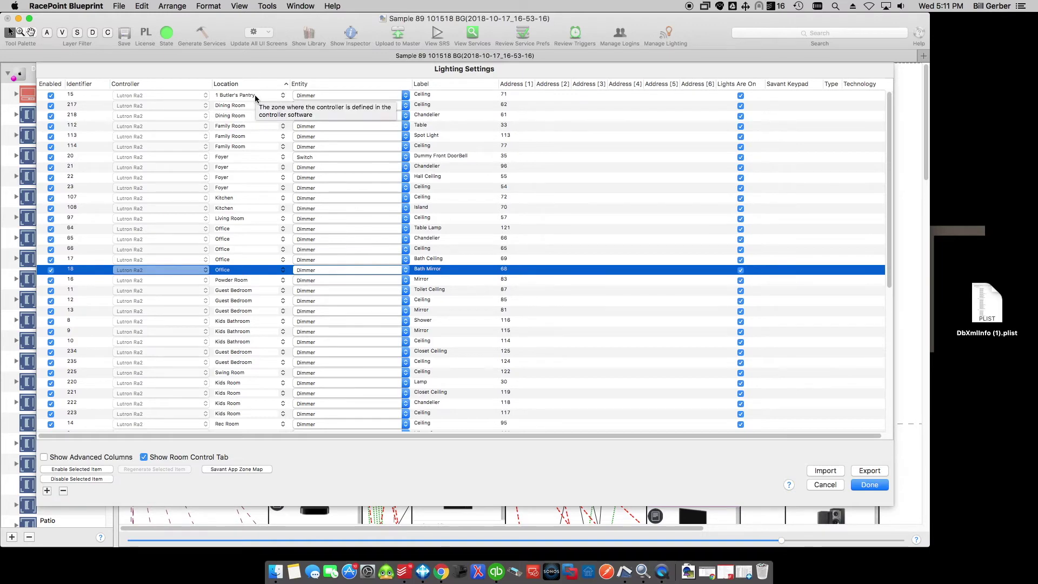
# - Relabel load 15 from Ceiling to Butler Pantry Ceiling
pyautogui.click(282, 96)
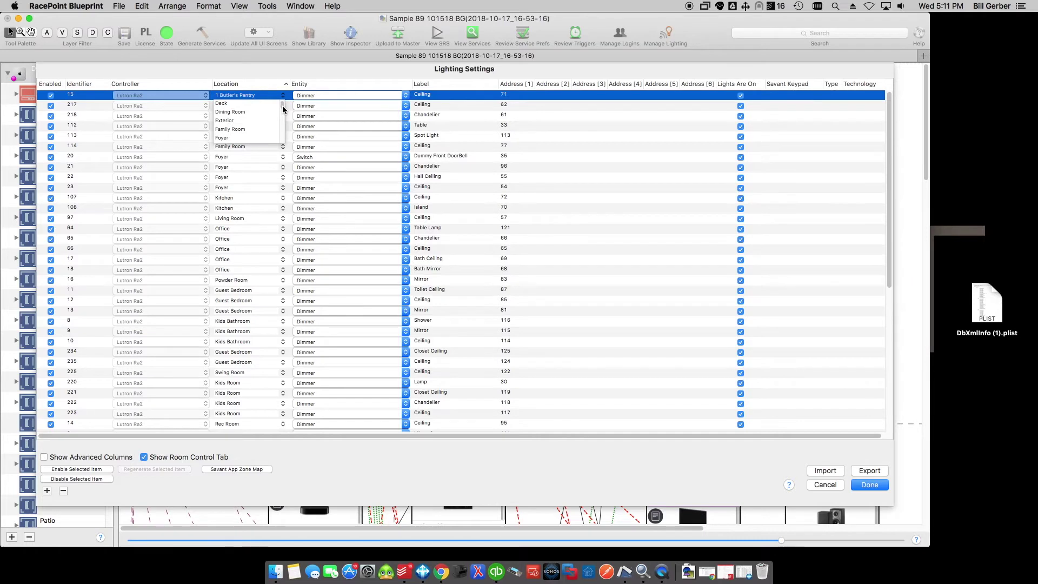
pyautogui.click(420, 93)
pyautogui.click(420, 95)
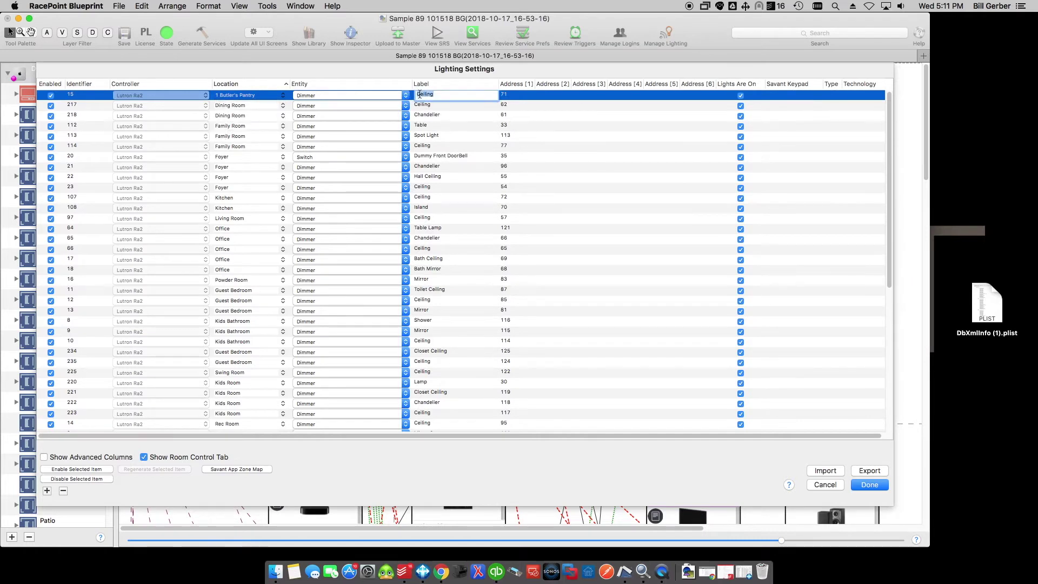
pyautogui.click(420, 95)
pyautogui.write('Butler Pantry')
# - Change load 15's location from 1 Butler's Pantry to Kitchen
pyautogui.click(282, 100)
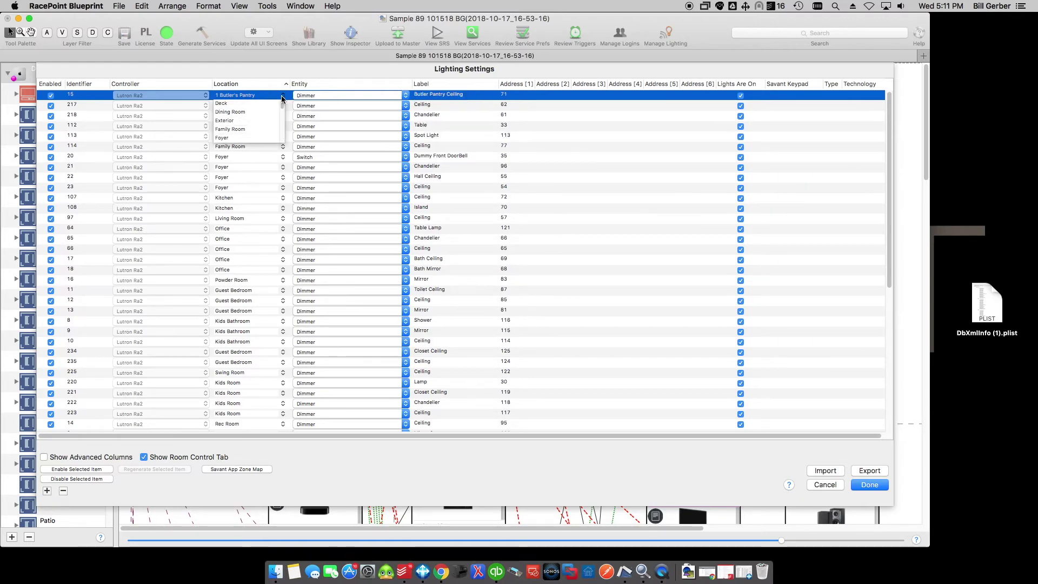
pyautogui.scroll(-2, 247, 137)
pyautogui.scroll(-3, 247, 137)
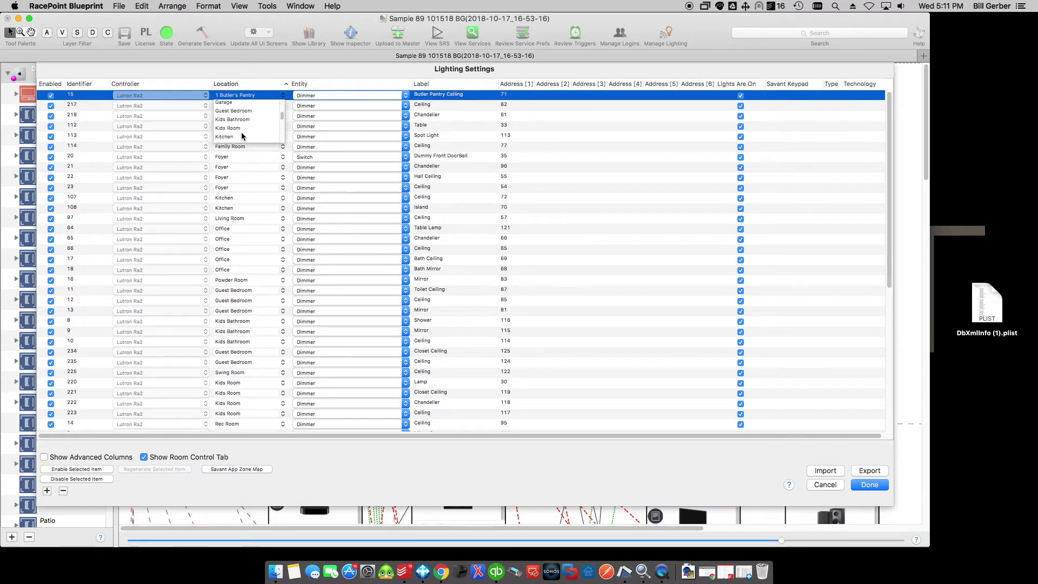
pyautogui.click(247, 136)
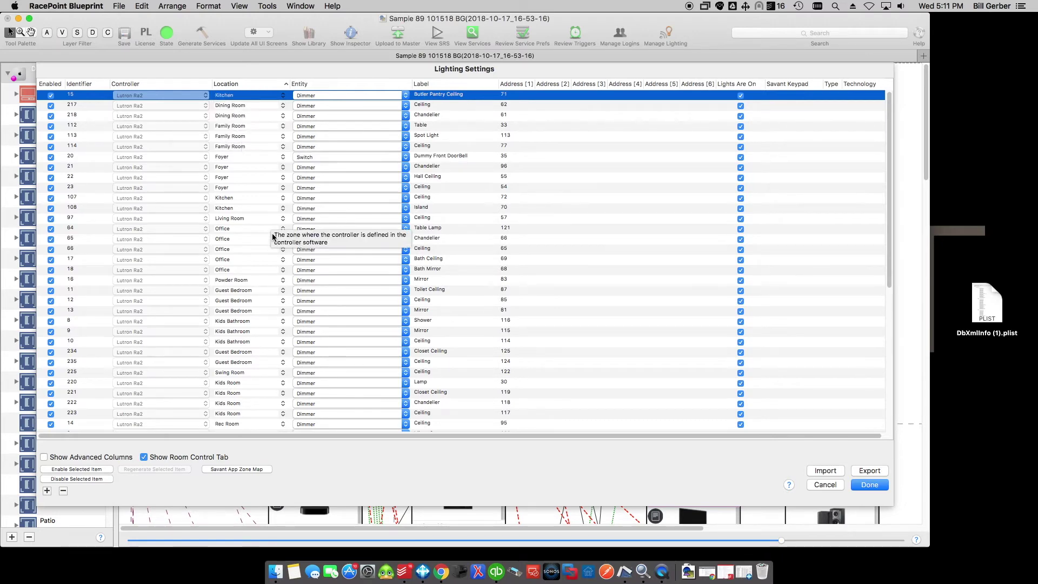
pyautogui.scroll(-8, 273, 237)
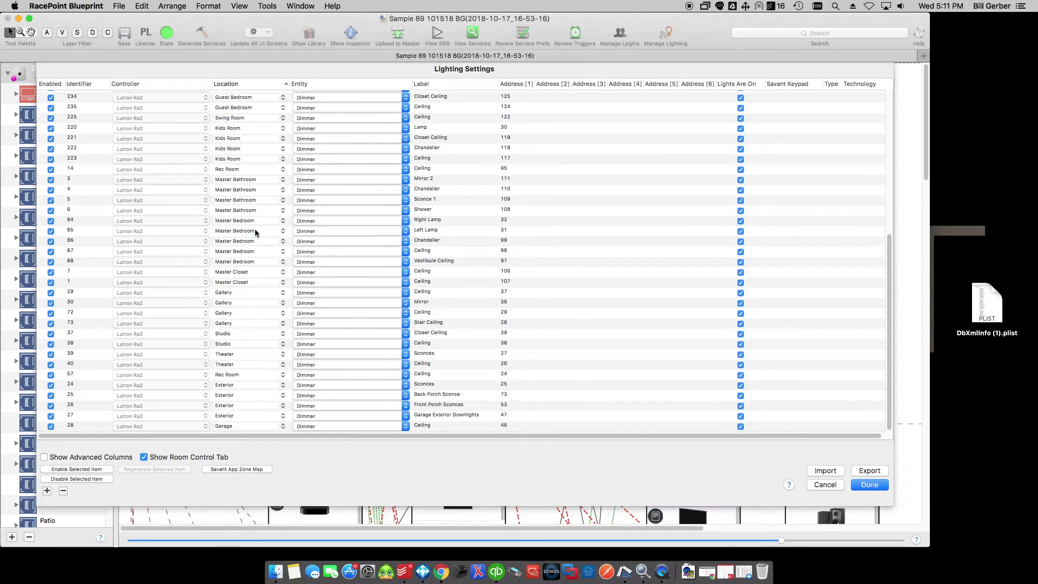
pyautogui.click(241, 470)
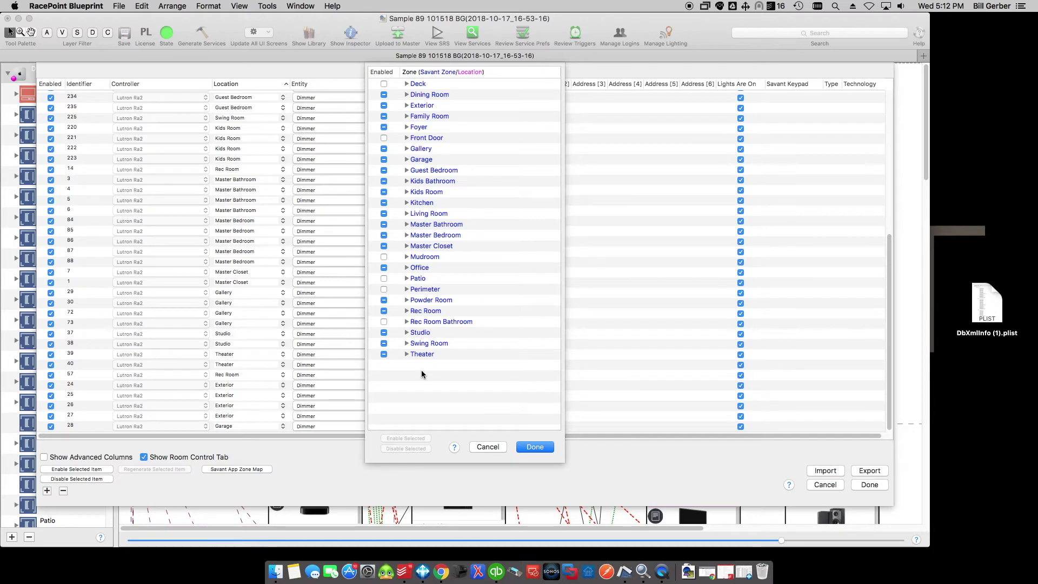
pyautogui.click(405, 181)
pyautogui.click(406, 181)
pyautogui.click(407, 214)
pyautogui.click(407, 215)
pyautogui.click(535, 447)
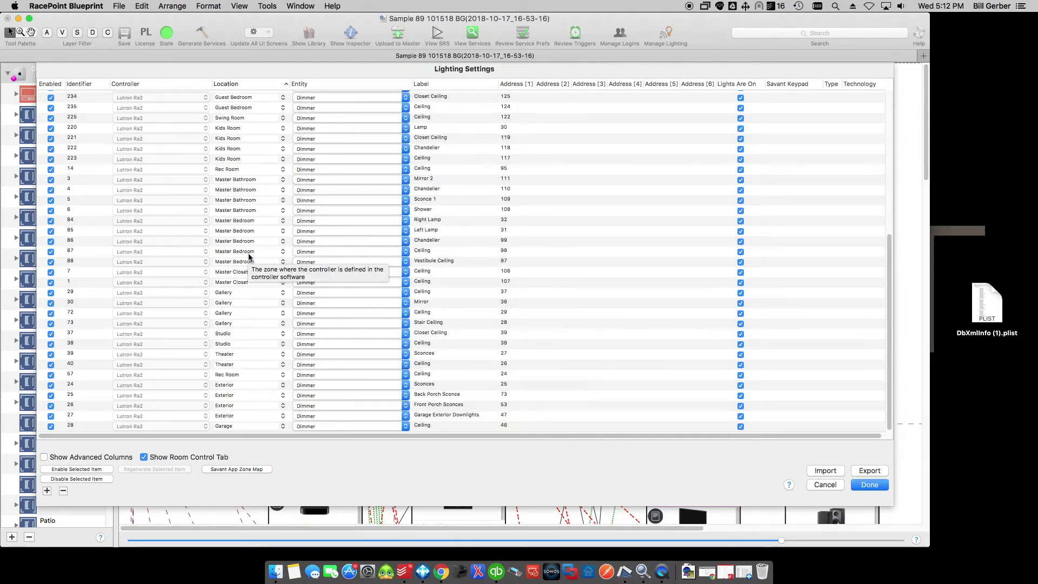
pyautogui.click(870, 485)
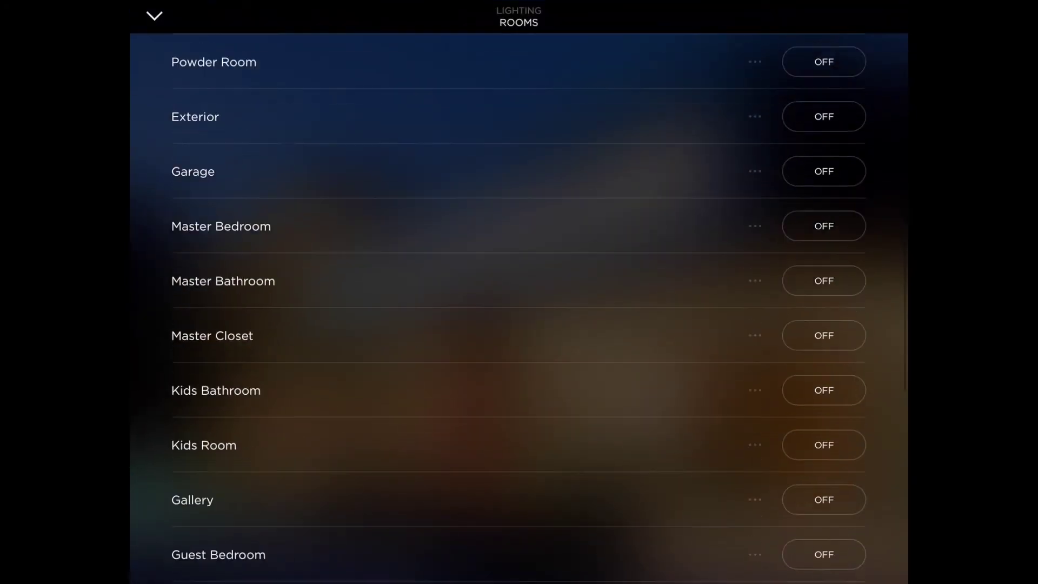
# - Open the Rec Room lighting page, trigger its Shades scene, and return to the Rooms list
pyautogui.scroll(10, 519, 308)
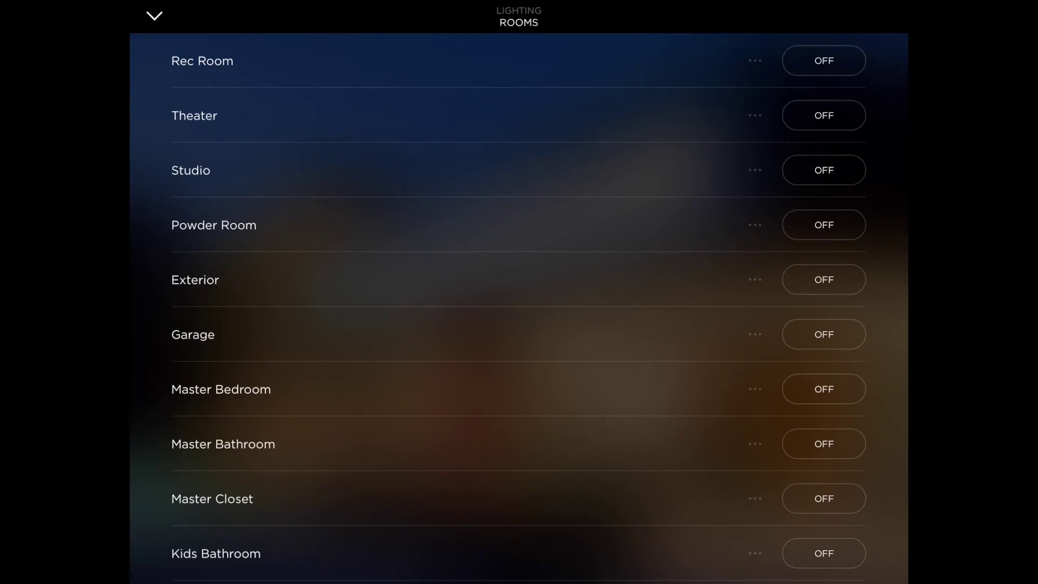
pyautogui.click(202, 61)
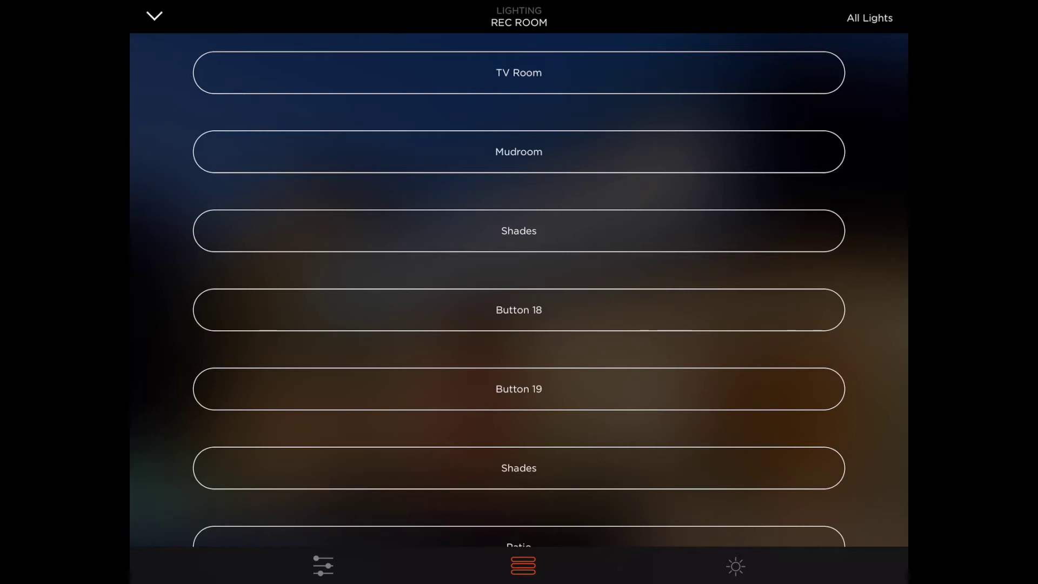
pyautogui.scroll(-5, 519, 292)
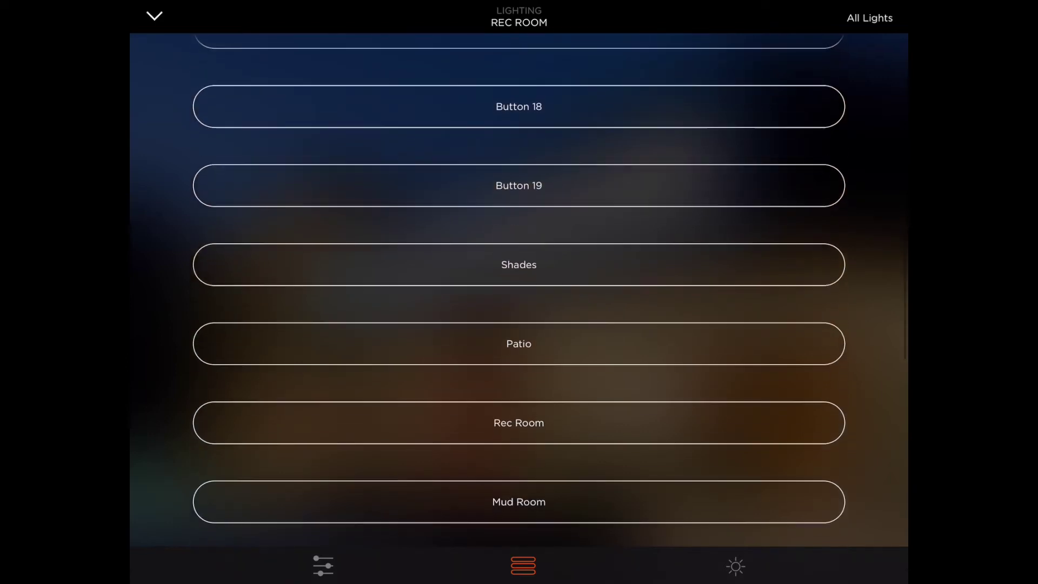
pyautogui.scroll(-2, 519, 292)
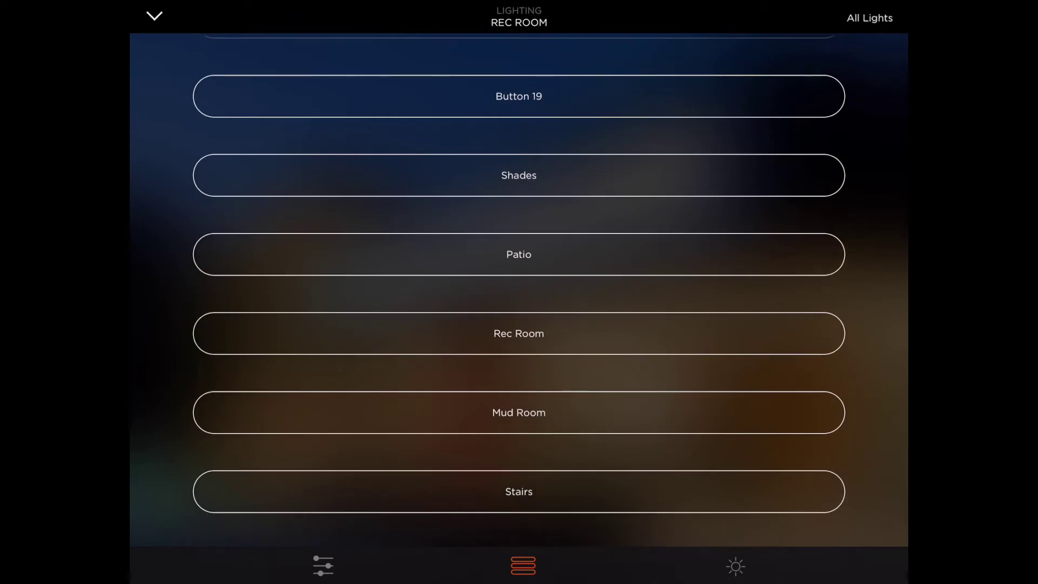
pyautogui.scroll(5, 519, 292)
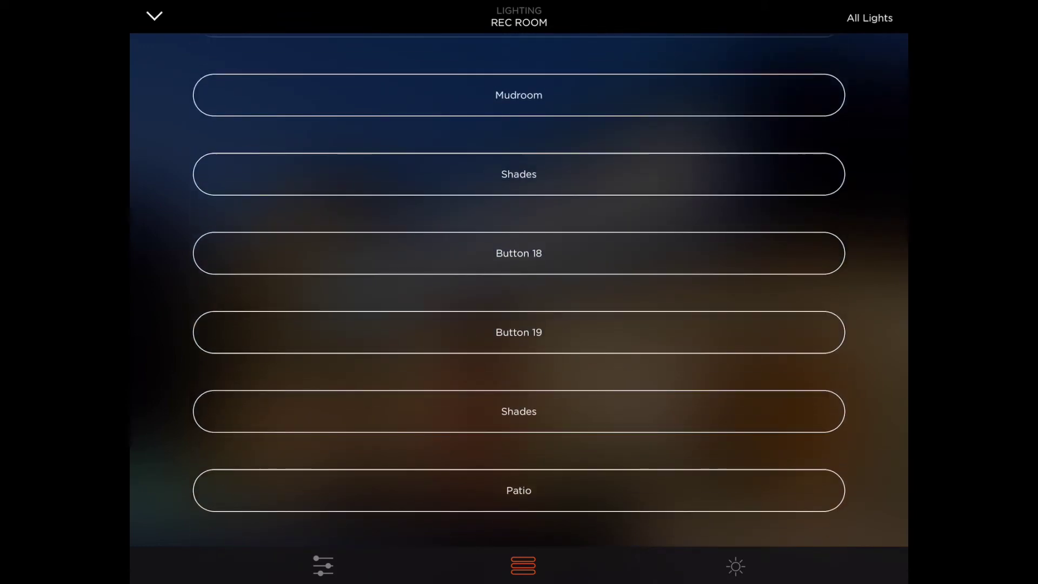
pyautogui.scroll(2, 519, 291)
pyautogui.click(519, 254)
pyautogui.scroll(-5, 519, 292)
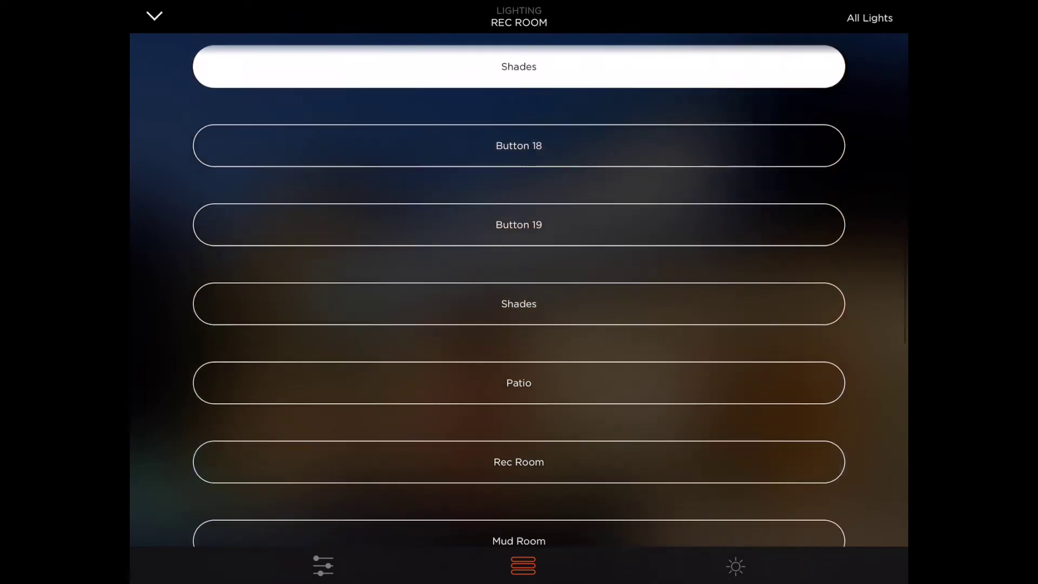
pyautogui.scroll(-5, 519, 292)
pyautogui.scroll(-2, 519, 292)
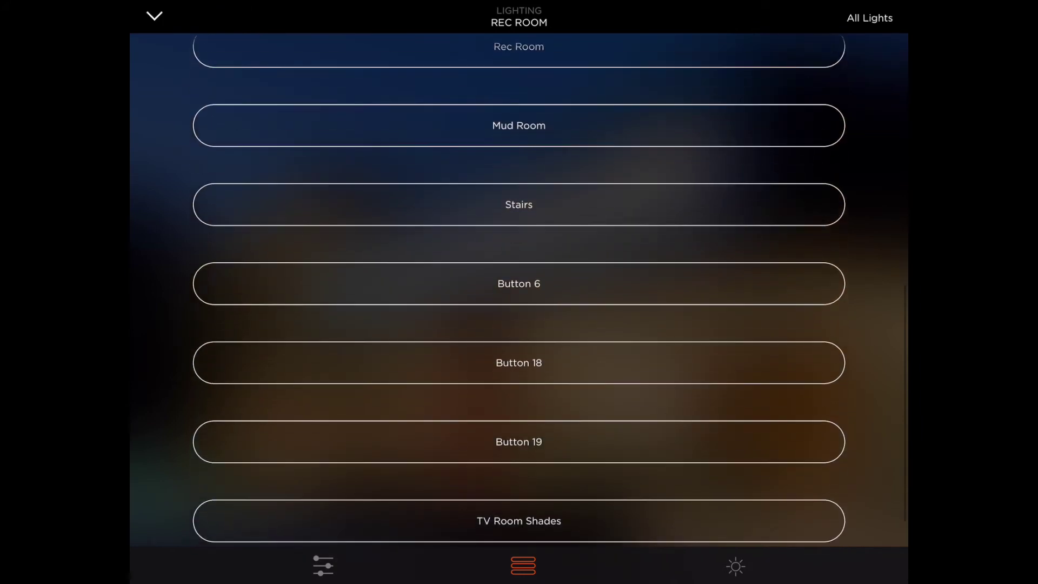
pyautogui.scroll(-2, 519, 292)
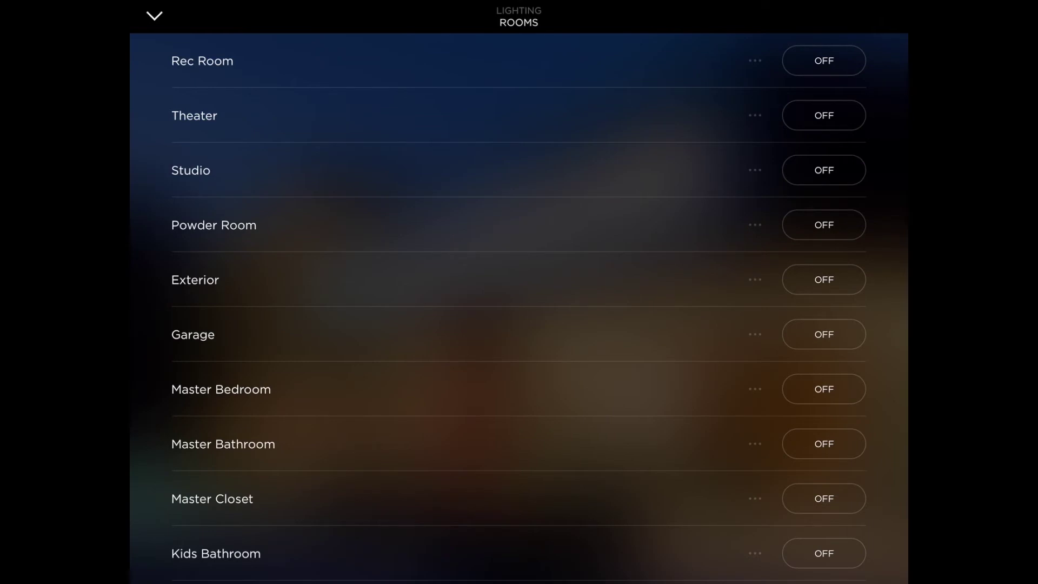
# - Show the individual Gallery light dimmers on the sliders tab
pyautogui.scroll(-3, 519, 308)
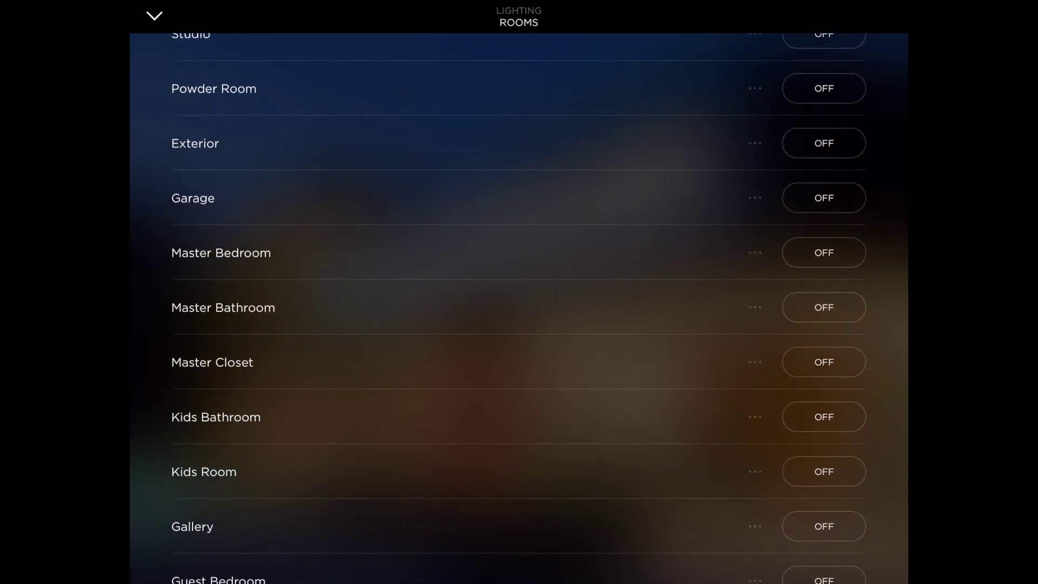
pyautogui.scroll(-3, 519, 308)
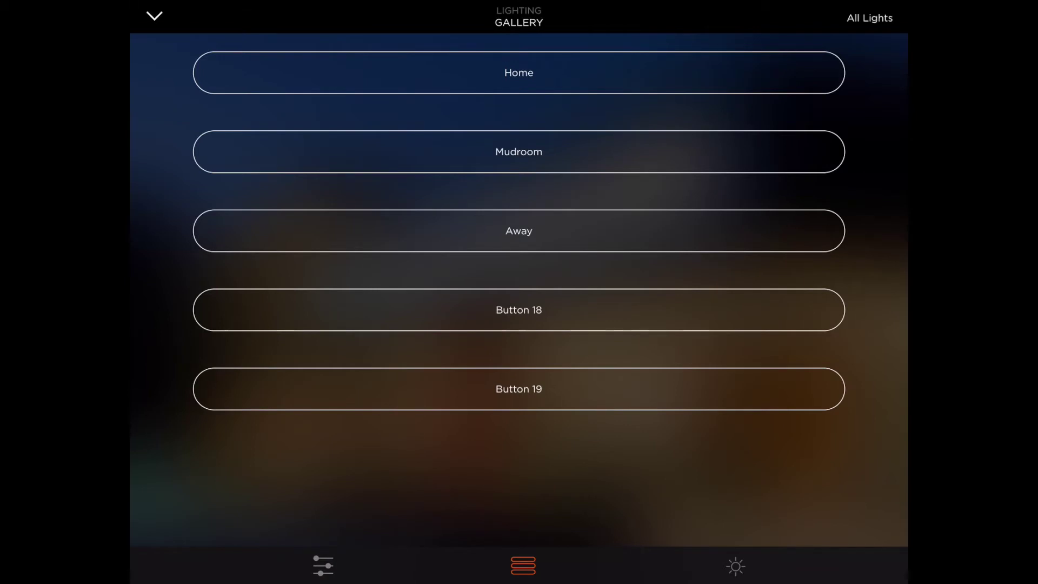
pyautogui.click(323, 566)
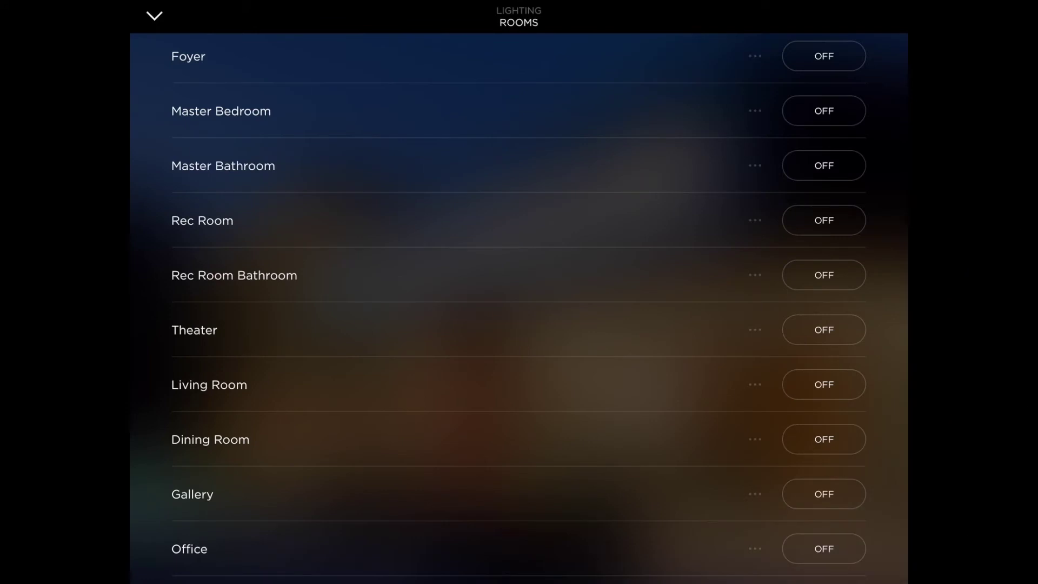
pyautogui.scroll(3, 519, 303)
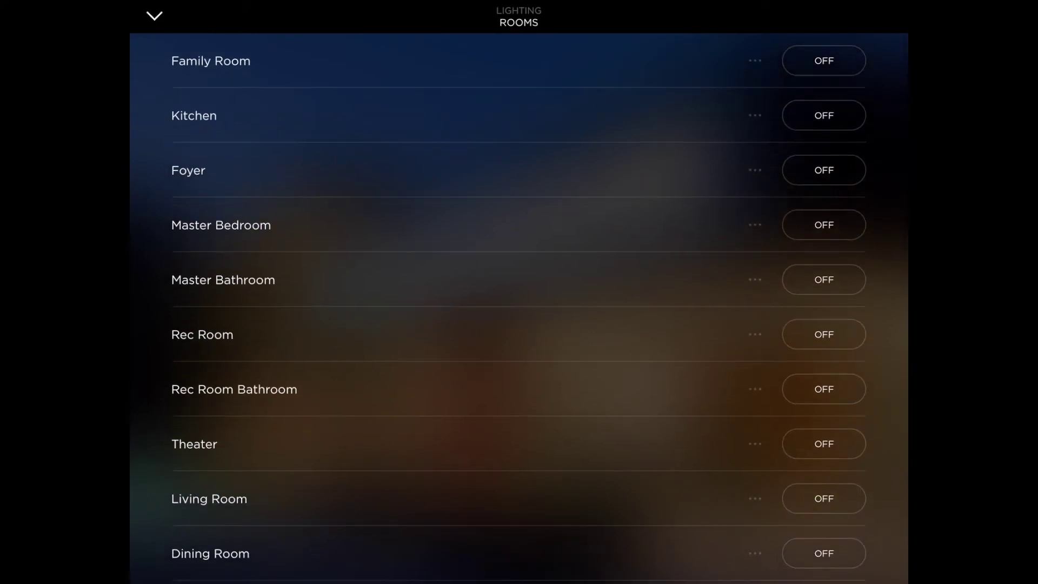
pyautogui.click(188, 170)
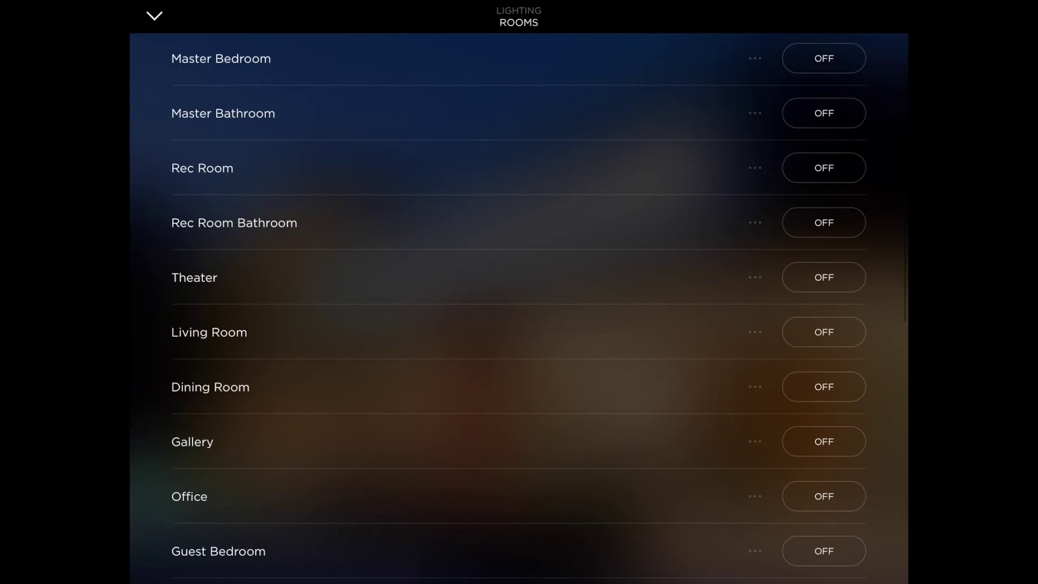
pyautogui.click(210, 387)
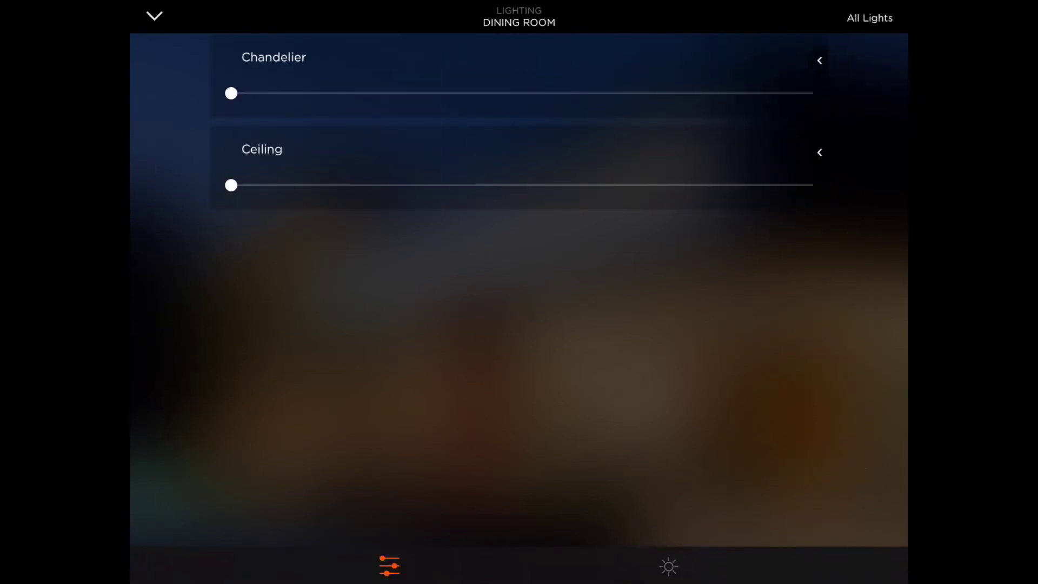
pyautogui.click(820, 60)
pyautogui.scroll(-5, 519, 308)
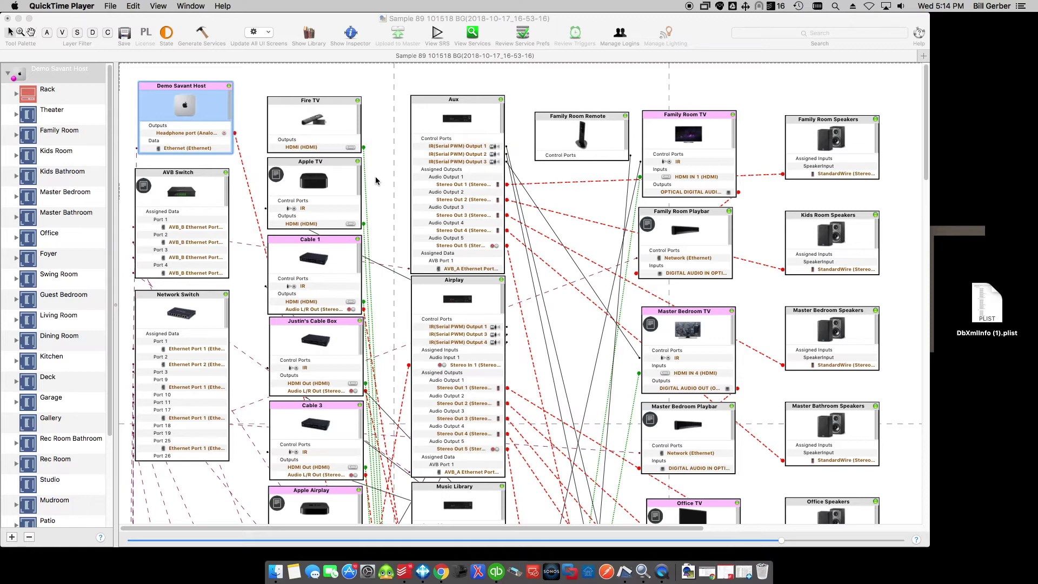
# - Bring Blueprint forward and choose Tools > Organize Zone Groups
pyautogui.click(335, 24)
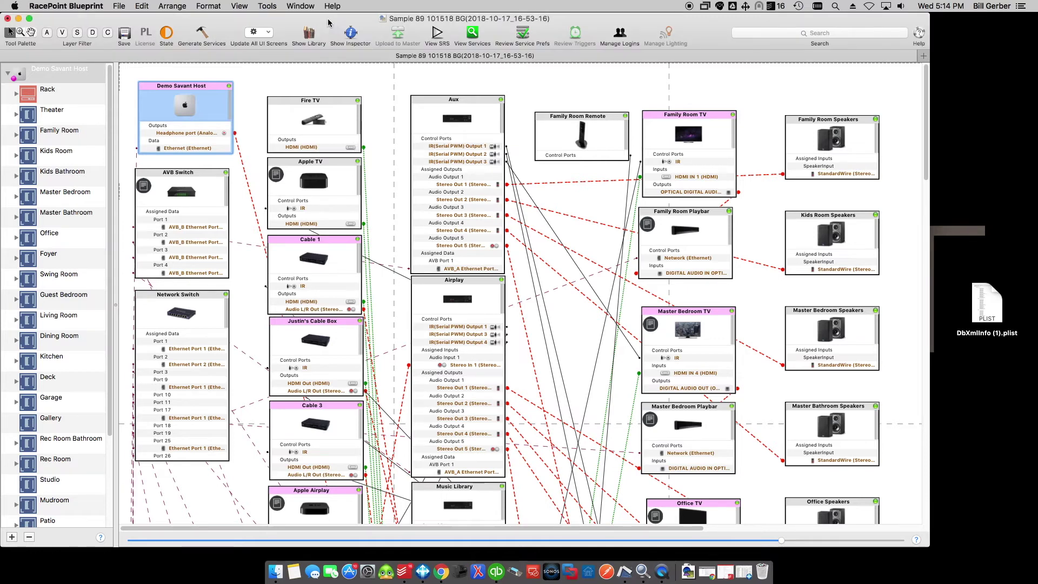
pyautogui.click(267, 6)
pyautogui.moveTo(315, 214)
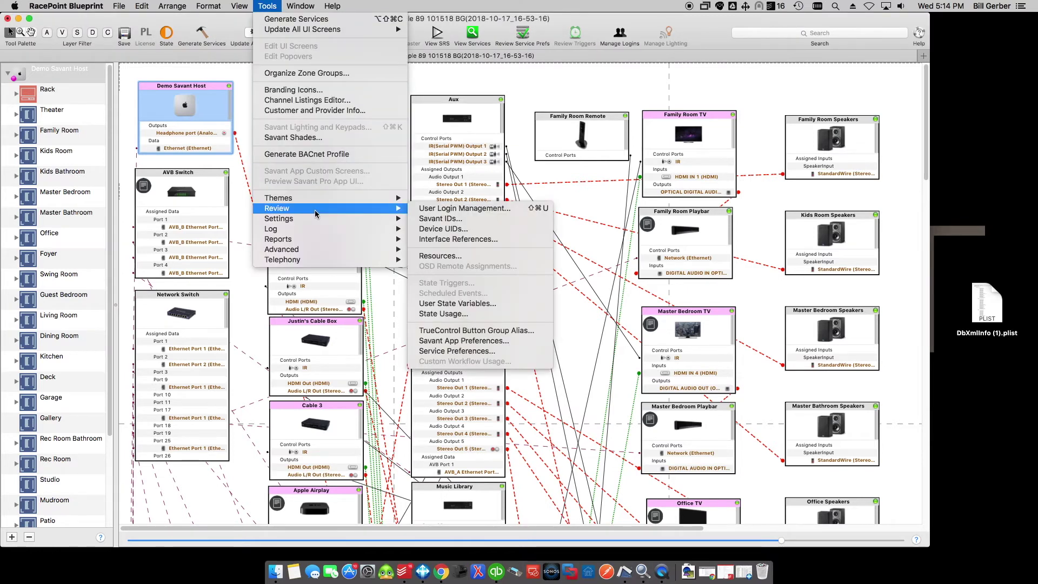
pyautogui.click(313, 74)
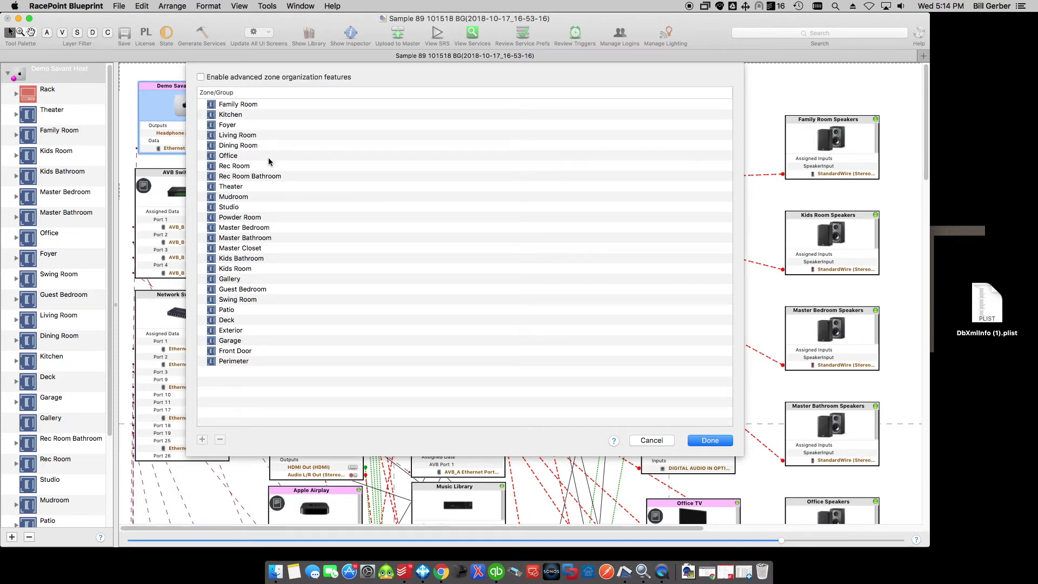
# - Move Kitchen to the top of the zone list and Rec Room Bathroom just below Foyer
pyautogui.click(234, 116)
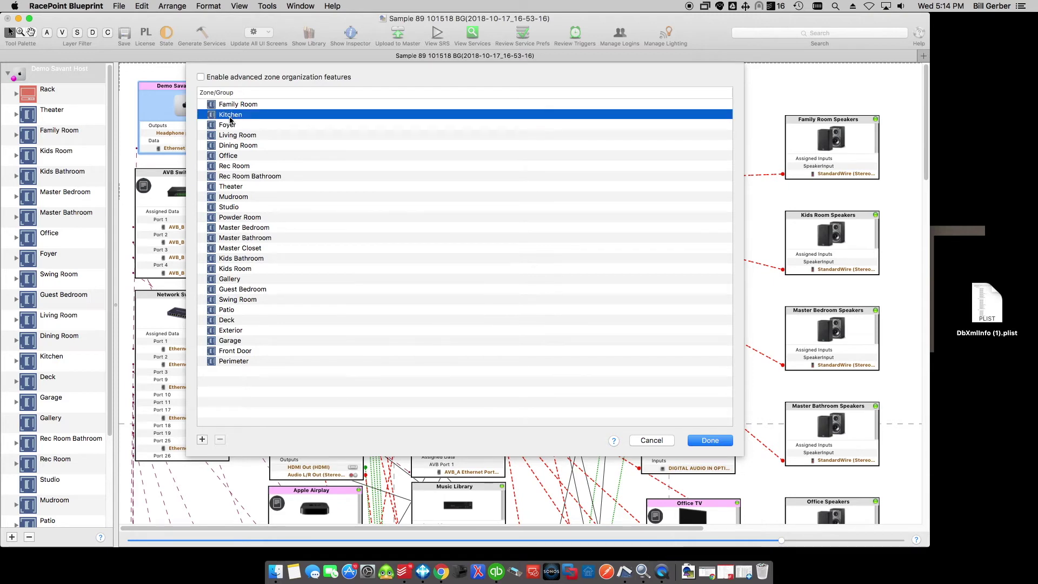
pyautogui.moveTo(230, 118); pyautogui.dragTo(231, 105)
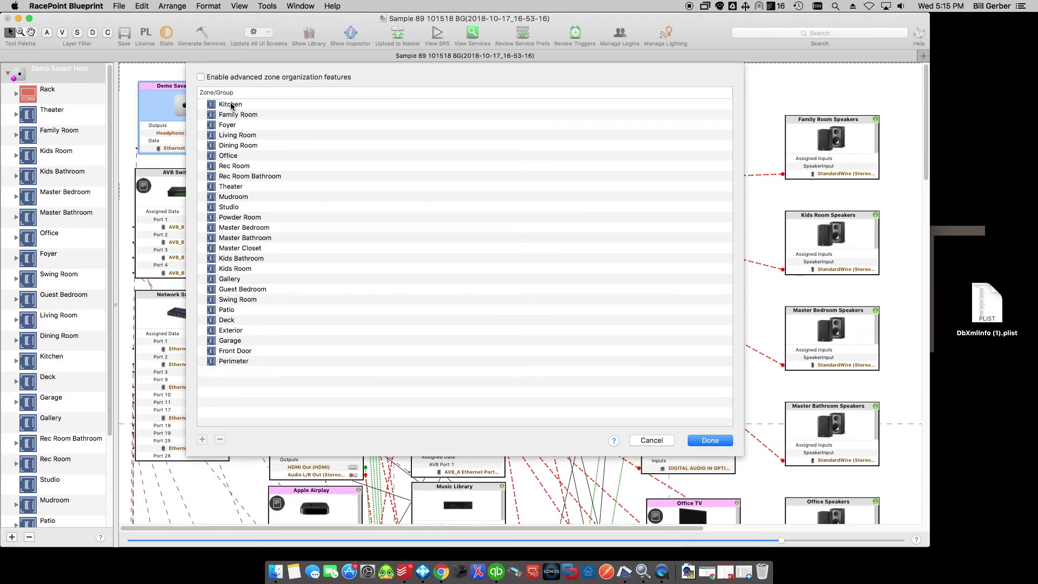
pyautogui.click(236, 177)
pyautogui.moveTo(236, 180); pyautogui.dragTo(236, 135)
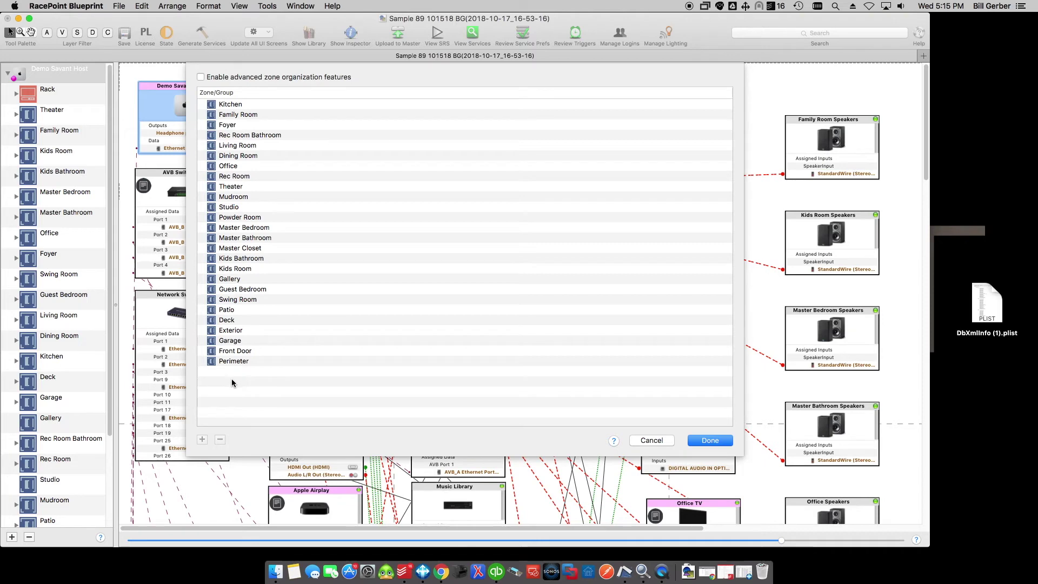
pyautogui.click(232, 363)
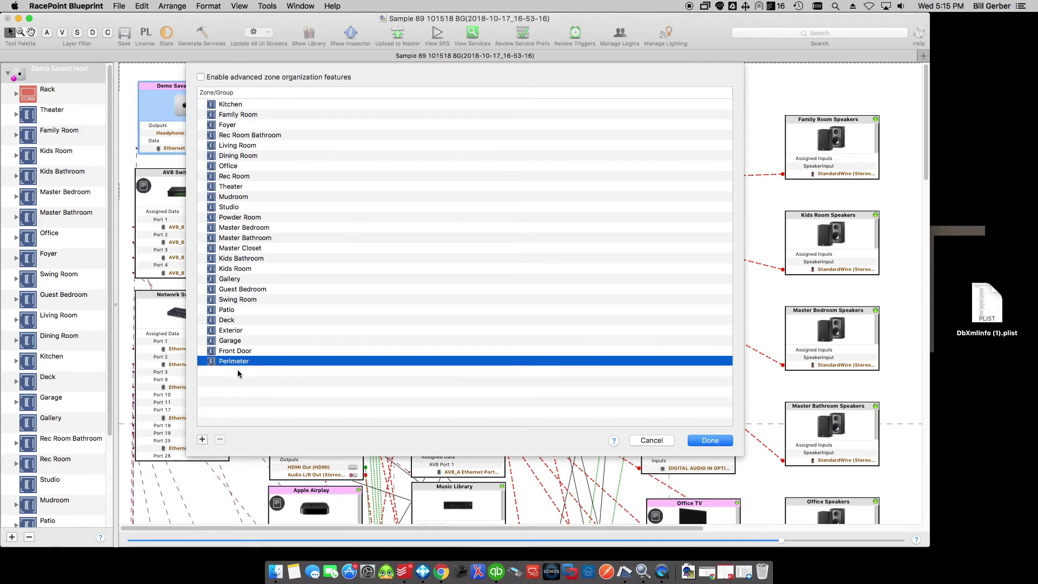
# - Select the six outdoor zones from Patio through Perimeter and group them
pyautogui.keyDown('super'); pyautogui.click(228, 310); pyautogui.keyUp('super')
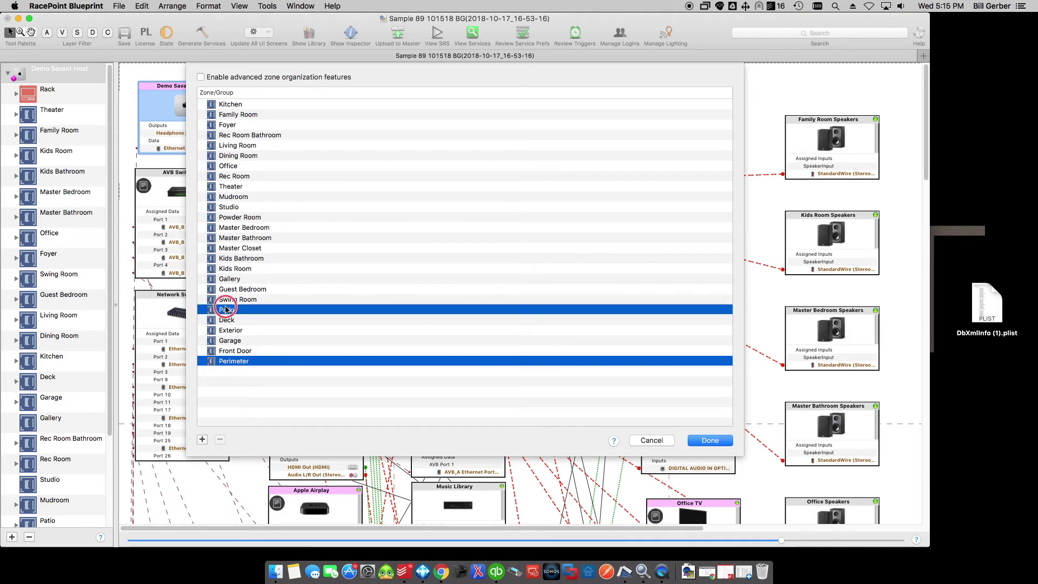
pyautogui.keyDown('super'); pyautogui.click(227, 269); pyautogui.keyUp('super')
pyautogui.keyDown('super'); pyautogui.click(227, 218); pyautogui.keyUp('super')
pyautogui.keyDown('super'); pyautogui.click(230, 187); pyautogui.keyUp('super')
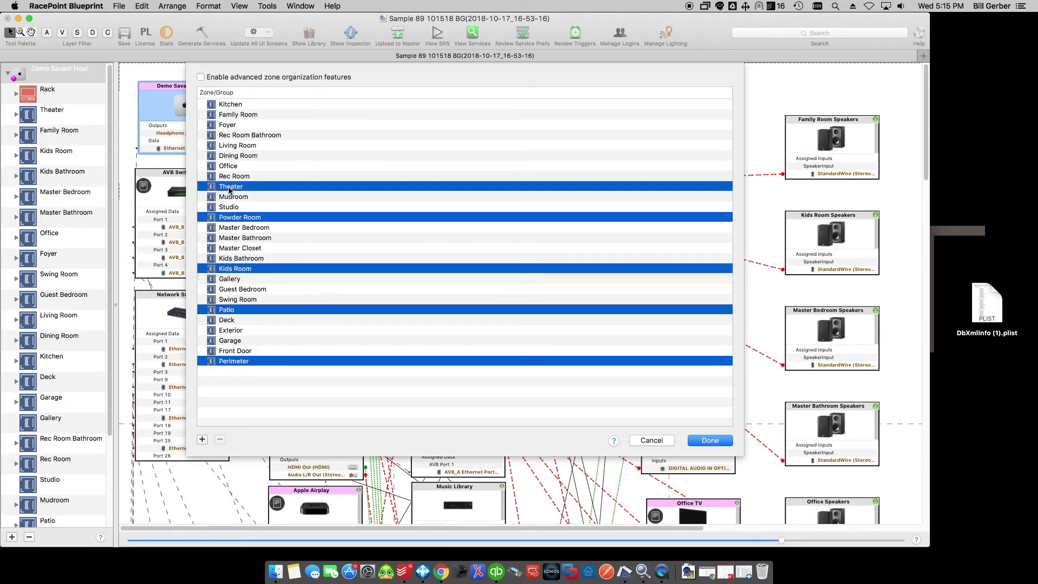
pyautogui.click(240, 381)
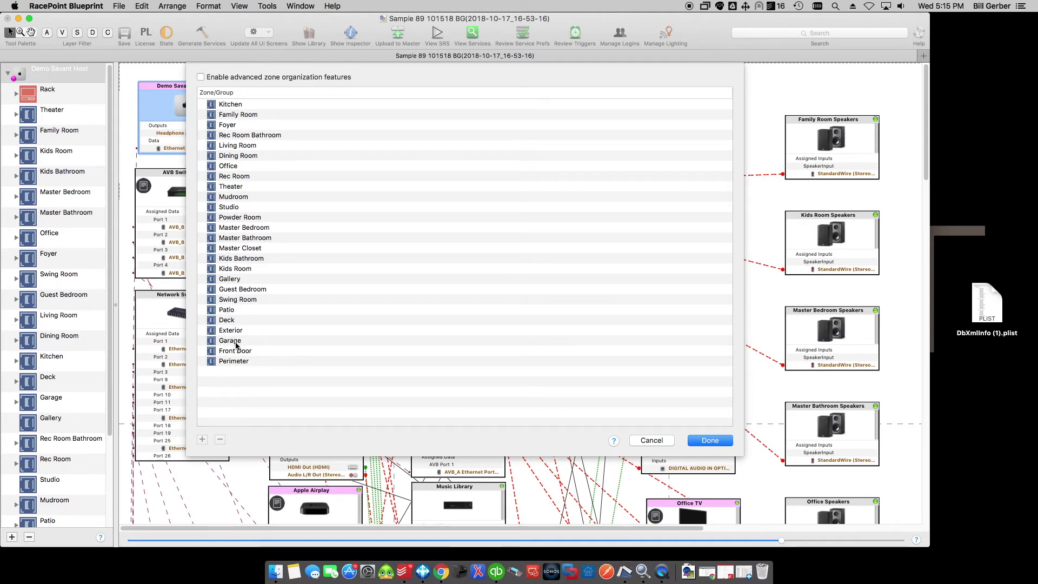
pyautogui.click(236, 312)
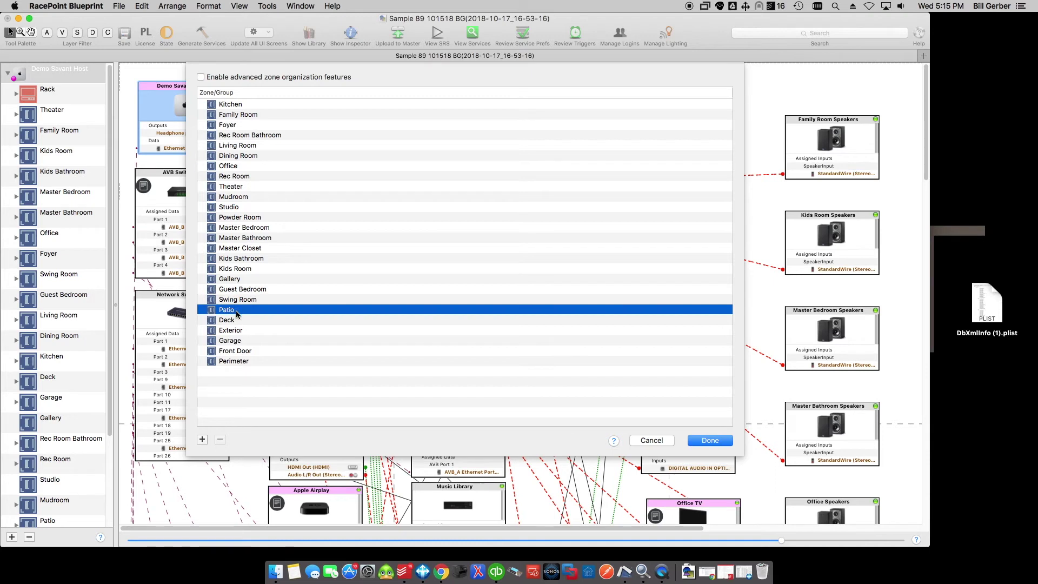
pyautogui.keyDown('shift'); pyautogui.click(238, 363); pyautogui.keyUp('shift')
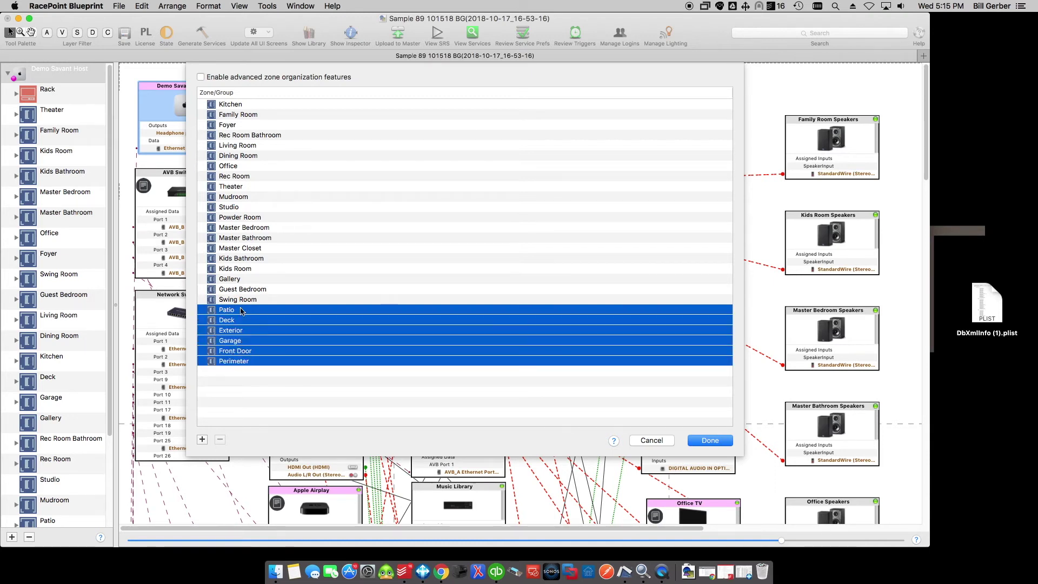
pyautogui.click(202, 439)
# - Rename the new group to 'Outside' and expand Other Rooms
pyautogui.click(234, 106)
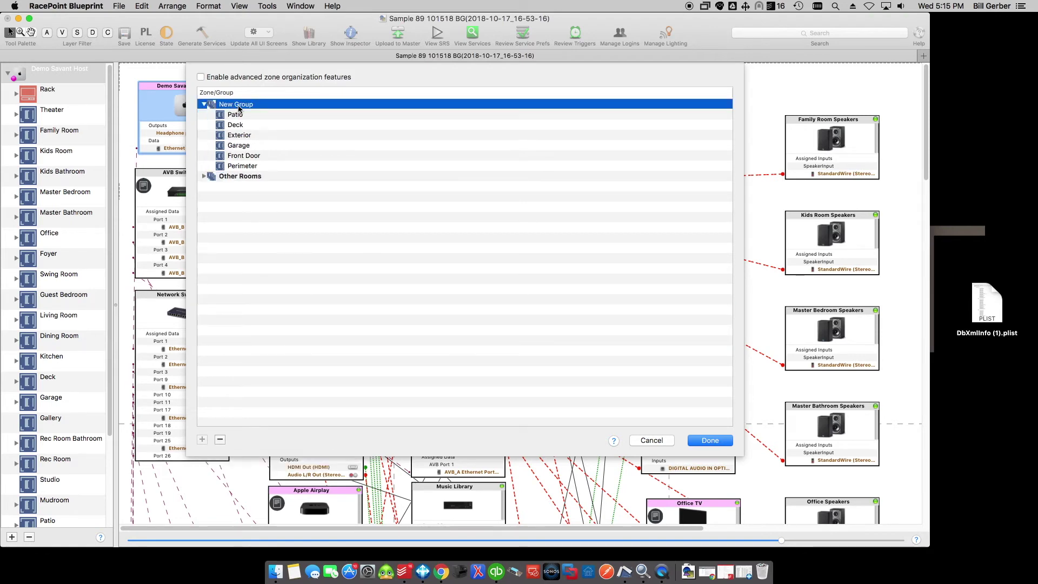
pyautogui.click(240, 108)
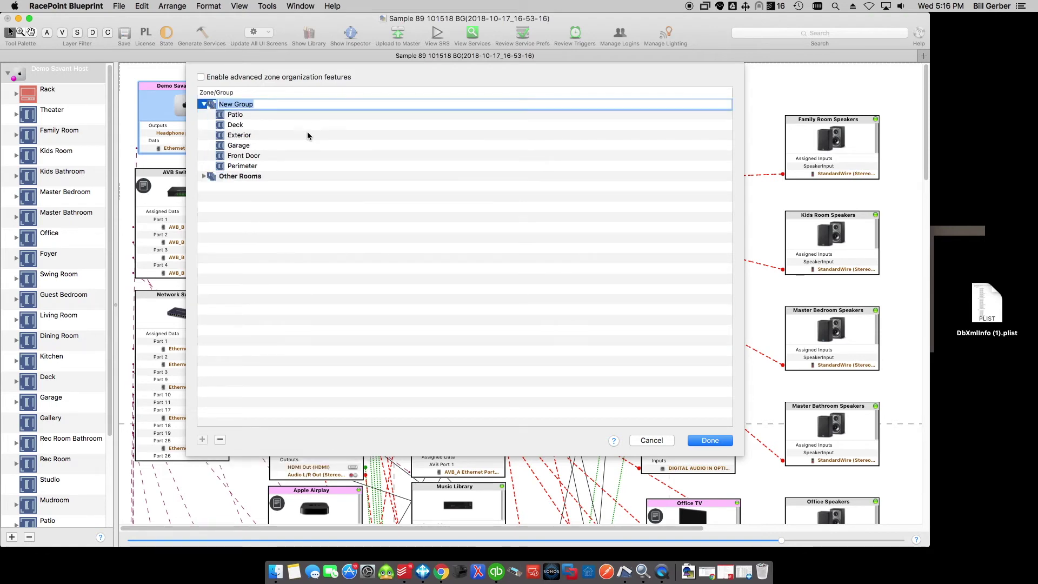
pyautogui.write('Outside')
pyautogui.press('Return')
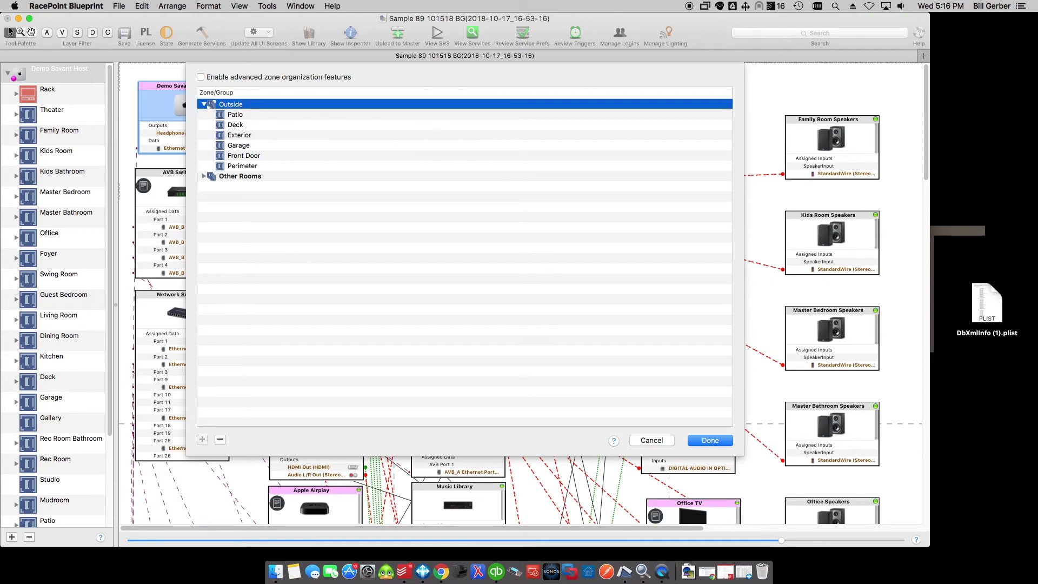
pyautogui.click(204, 176)
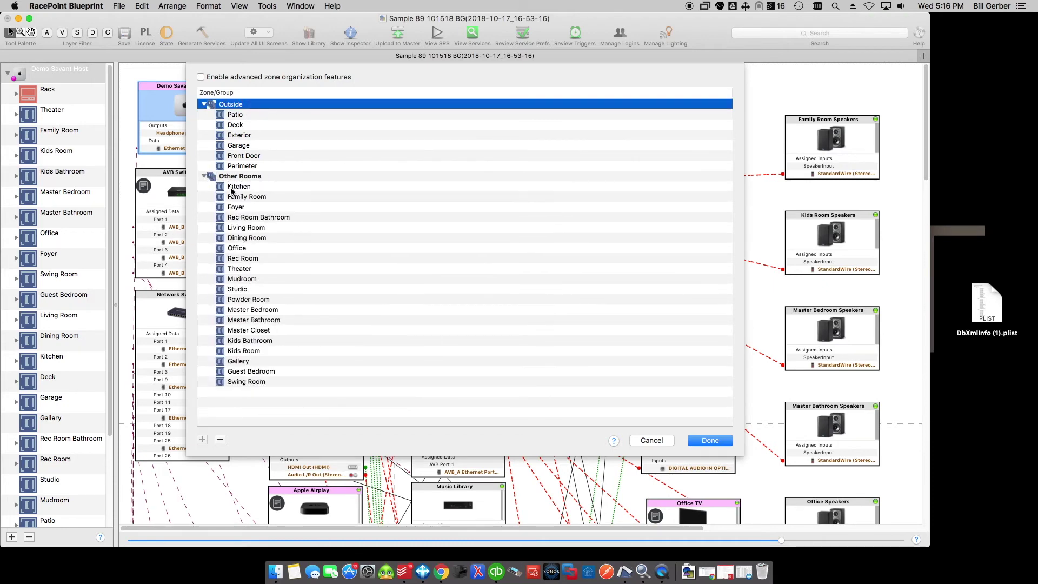
# - Group the eight upstairs zones, Master Bedroom to Swing Room, and name the group '3rd Floor'
pyautogui.click(251, 382)
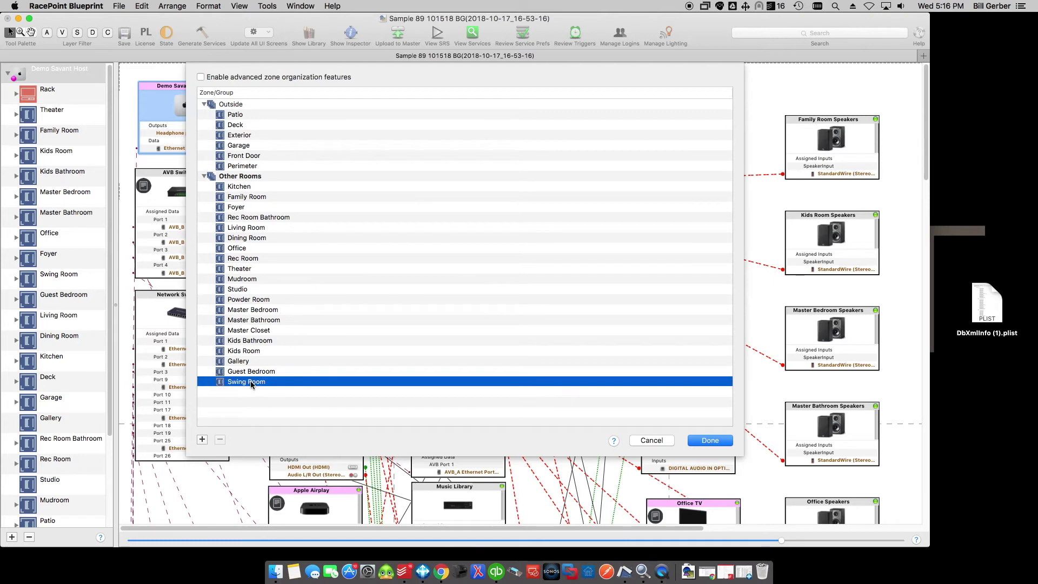
pyautogui.keyDown('shift'); pyautogui.click(248, 311); pyautogui.keyUp('shift')
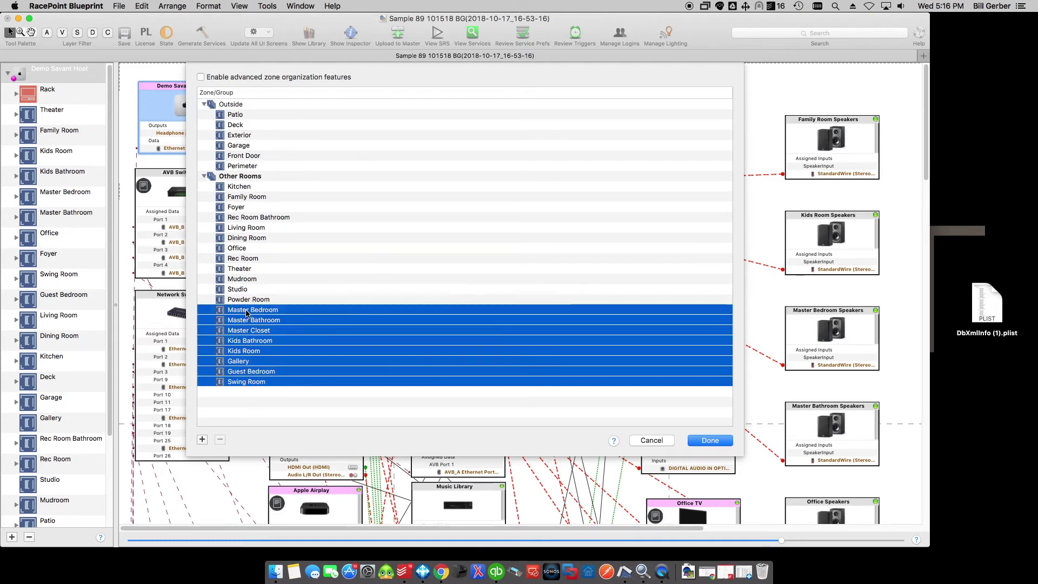
pyautogui.click(202, 440)
pyautogui.click(230, 313)
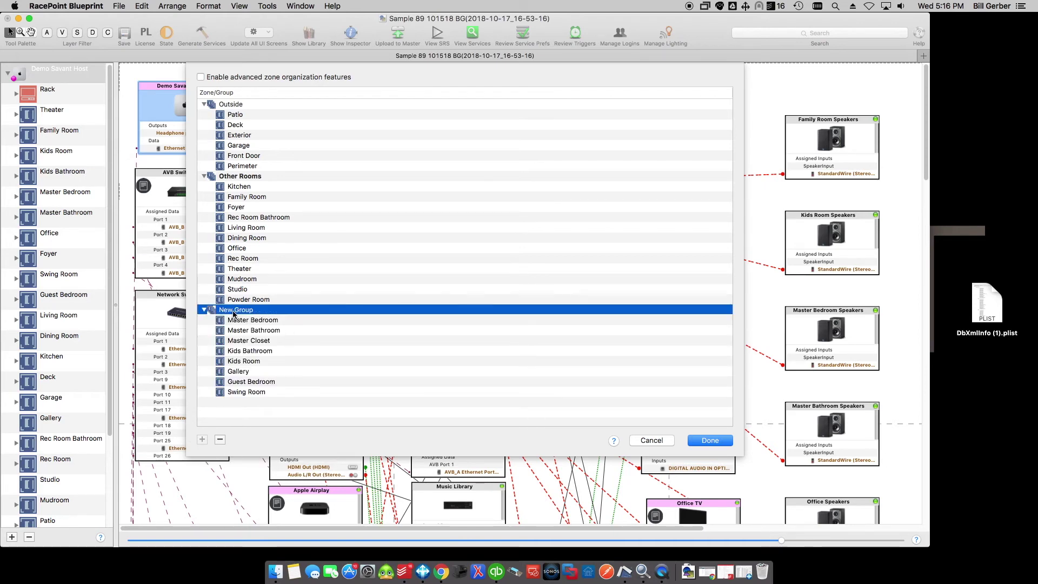
pyautogui.click(232, 310)
pyautogui.write('3')
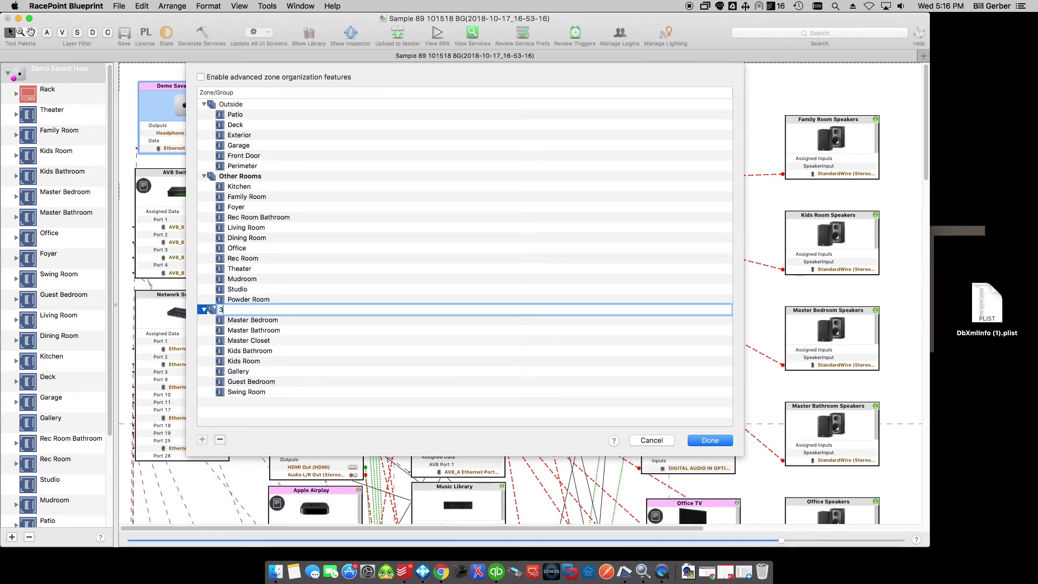
pyautogui.write('rd Floor')
pyautogui.press('Return')
pyautogui.click(233, 303)
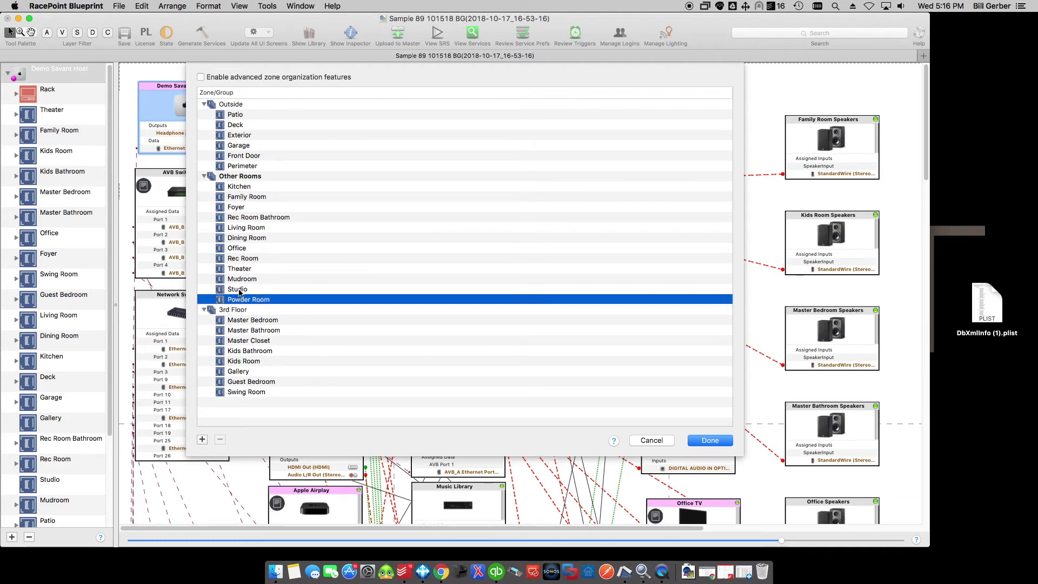
pyautogui.click(243, 258)
# - Group the five zones from Rec Room to Powder Room as '1st Floor'
pyautogui.keyDown('shift'); pyautogui.click(240, 298); pyautogui.keyUp('shift')
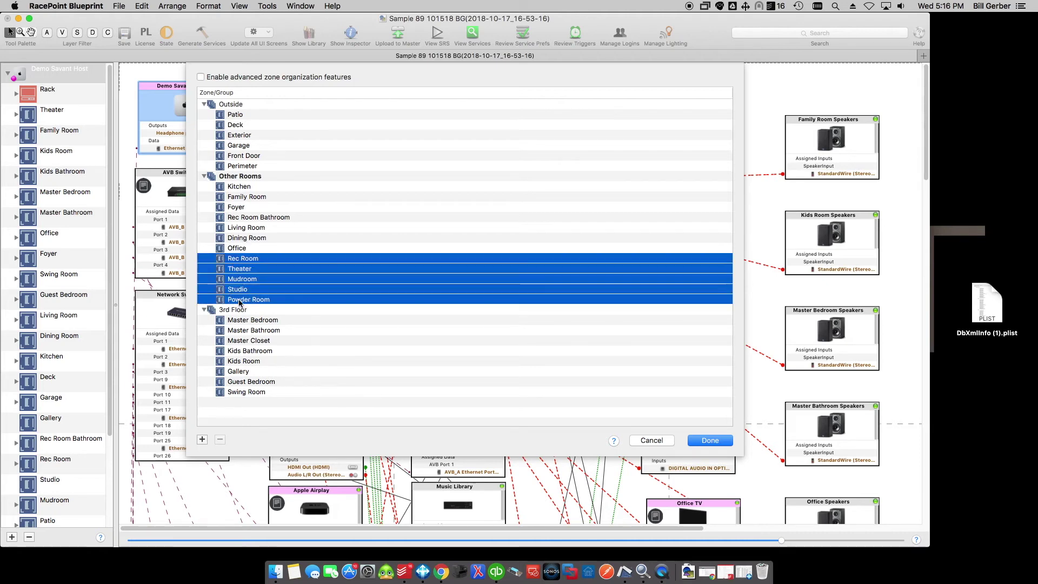
pyautogui.click(202, 440)
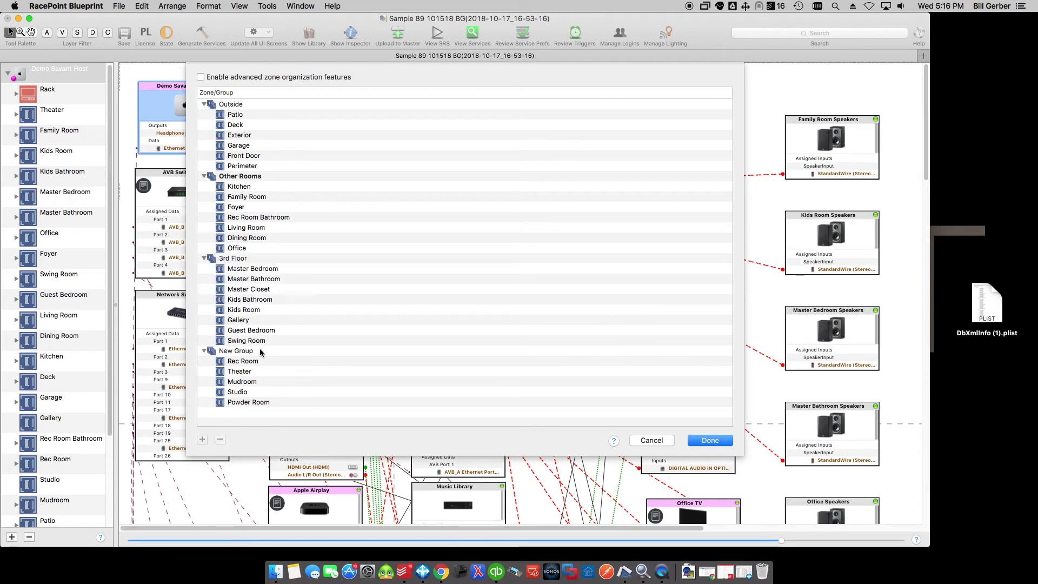
pyautogui.doubleClick(235, 352)
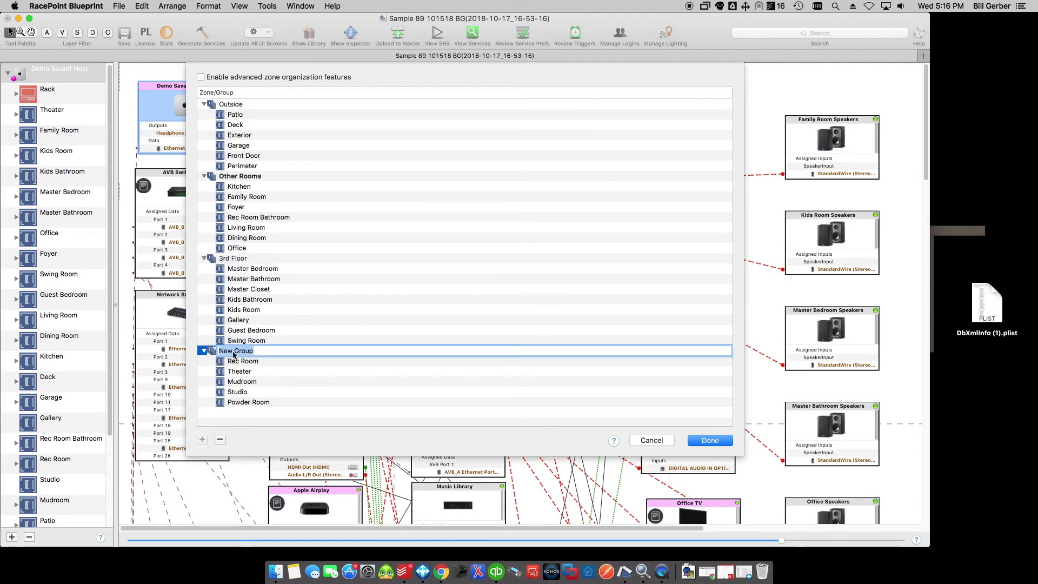
pyautogui.write('1st Floor')
pyautogui.press('Return')
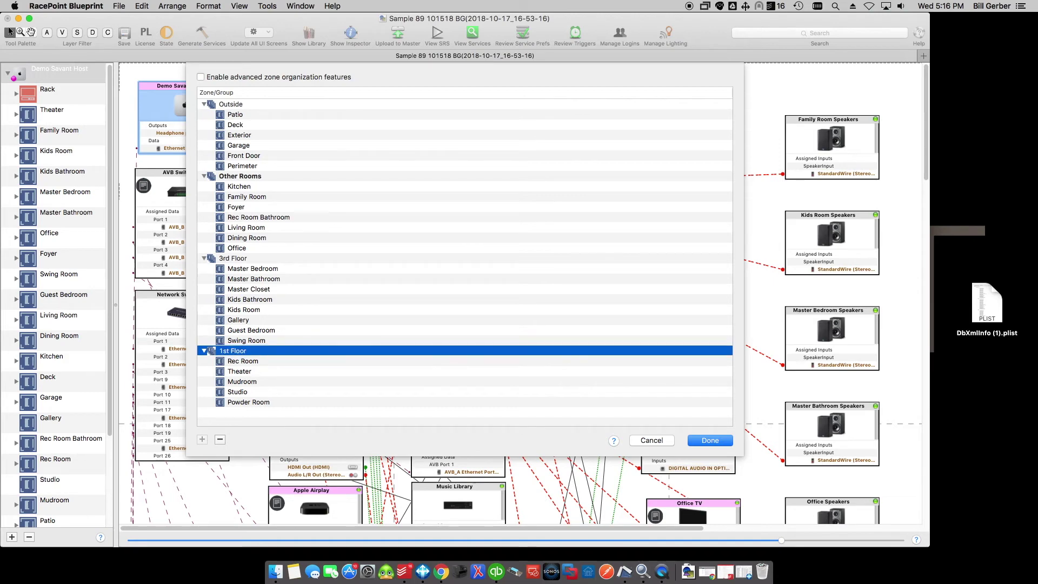
# - Group the seven rooms from Kitchen to Office as 'Main Floor'
pyautogui.click(240, 248)
pyautogui.keyDown('shift'); pyautogui.click(238, 186); pyautogui.keyUp('shift')
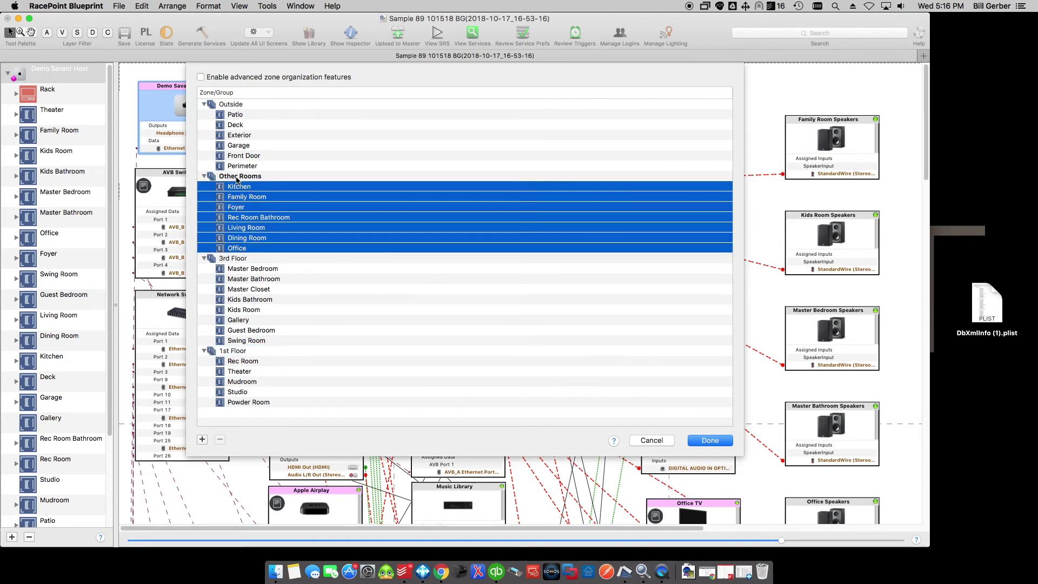
pyautogui.click(201, 439)
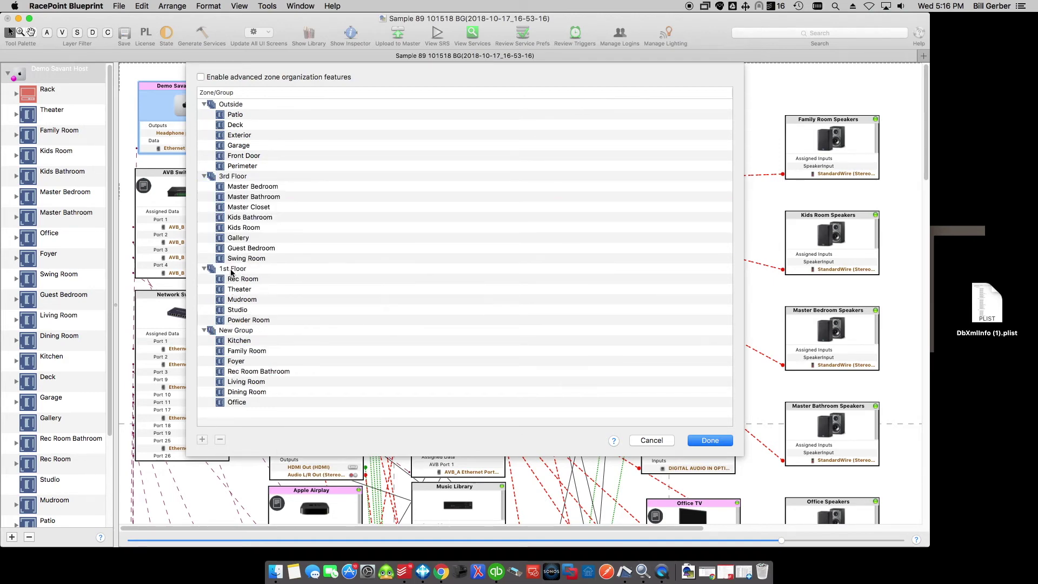
pyautogui.doubleClick(249, 329)
pyautogui.write('M')
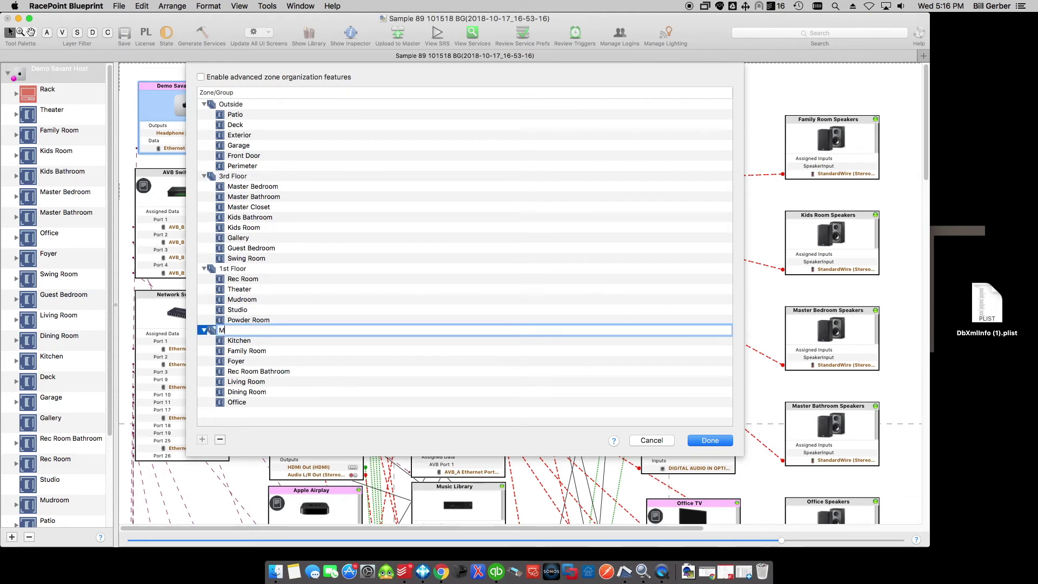
pyautogui.write('ain Floor')
pyautogui.press('Return')
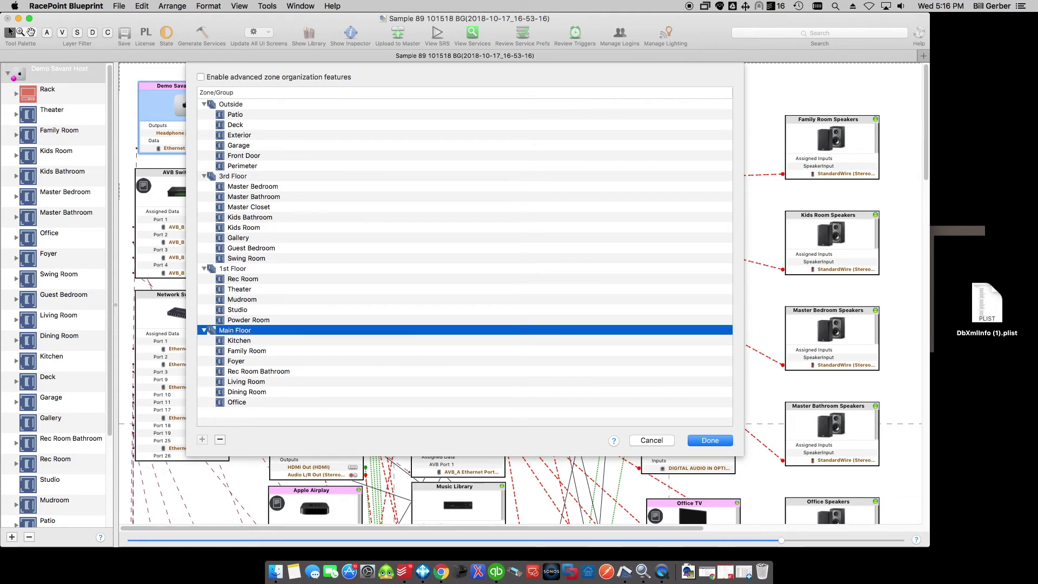
# - Drag Main Floor to the top of the group list and 3rd Floor above Outside
pyautogui.click(231, 332)
pyautogui.moveTo(230, 334); pyautogui.dragTo(208, 101)
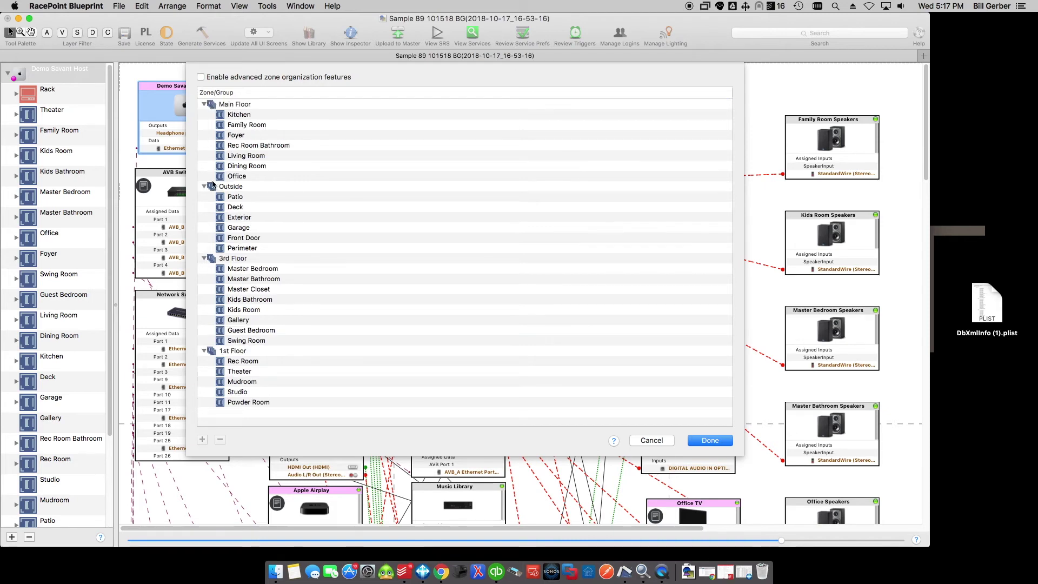
pyautogui.click(229, 261)
pyautogui.moveTo(229, 262); pyautogui.dragTo(209, 185)
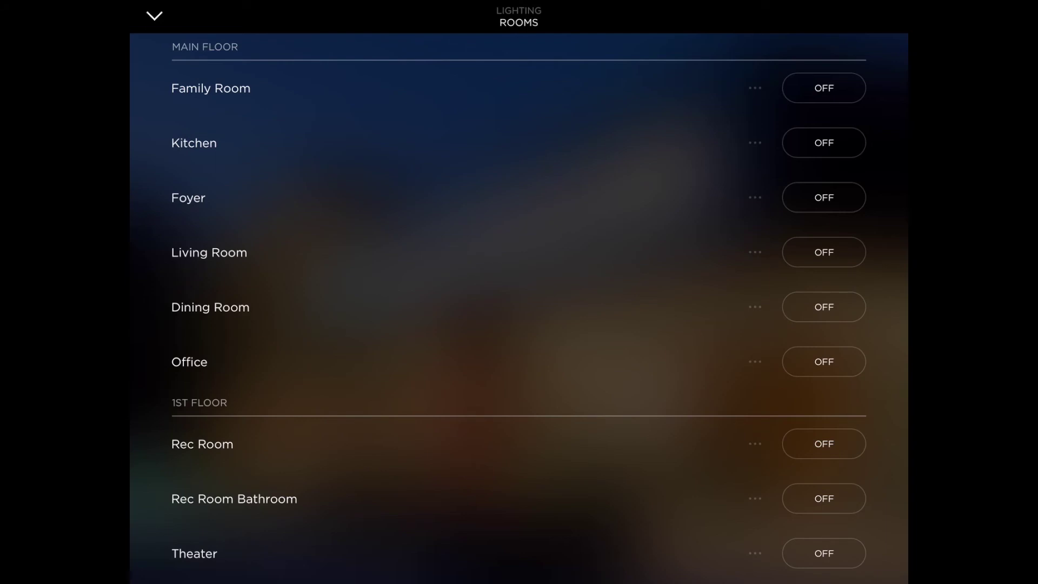
# - View the Kids Room Lamp, Closet, Ceiling and Chandelier sliders, then return to the rooms list
pyautogui.scroll(-7, 519, 308)
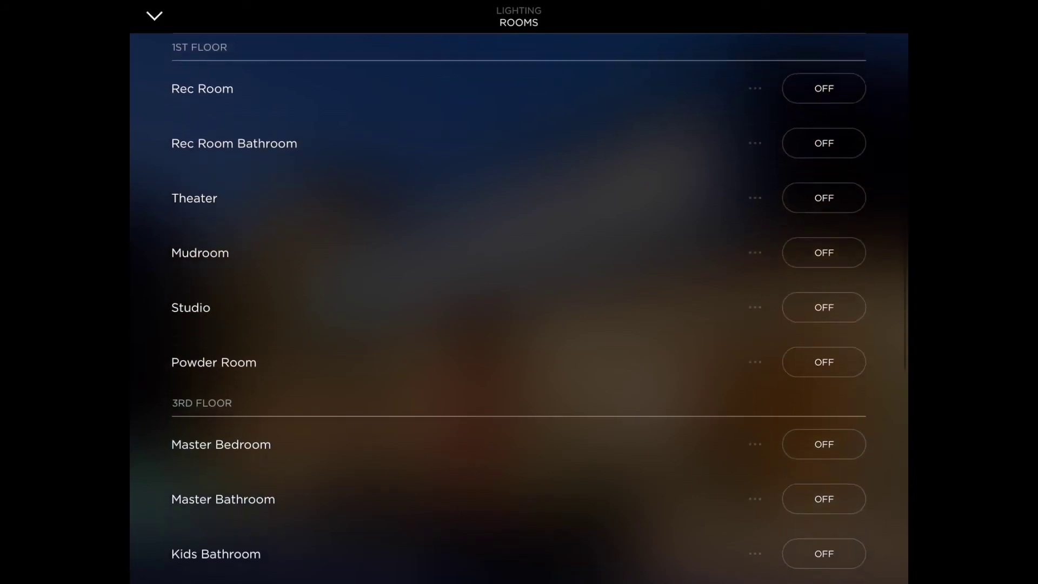
pyautogui.scroll(-8, 519, 309)
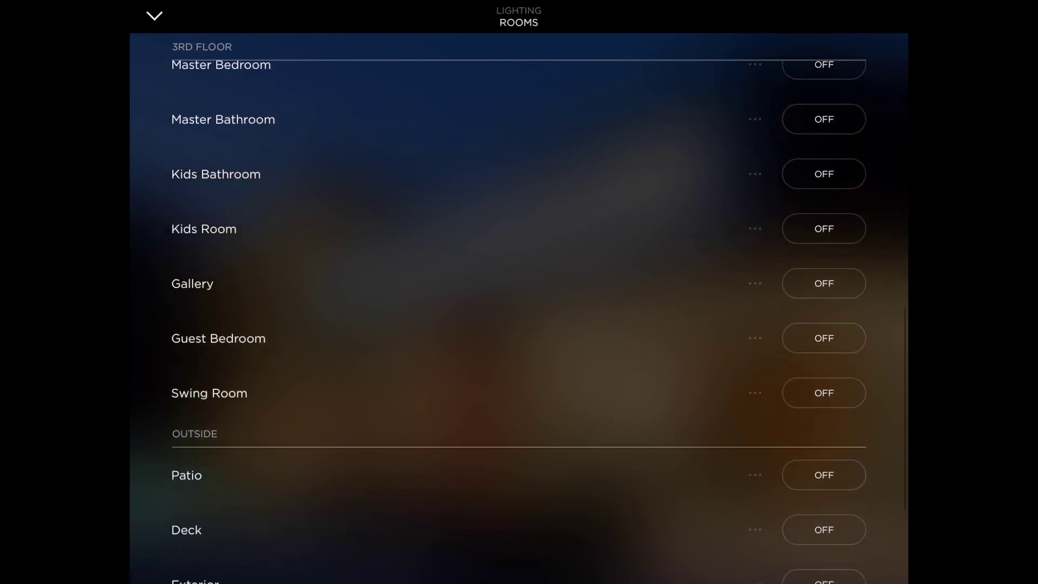
pyautogui.scroll(12, 519, 308)
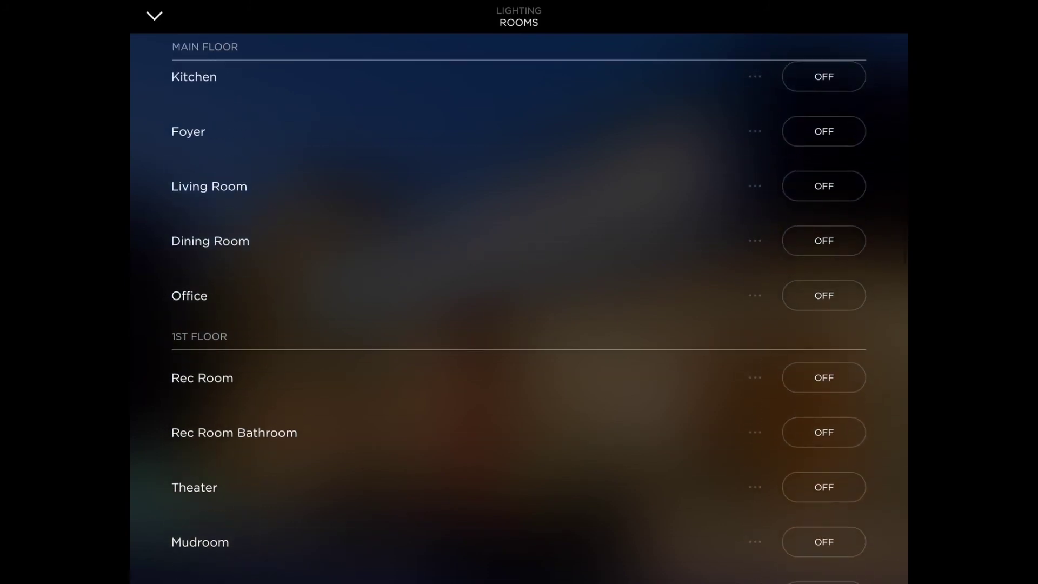
pyautogui.scroll(2, 519, 309)
pyautogui.scroll(-9, 519, 308)
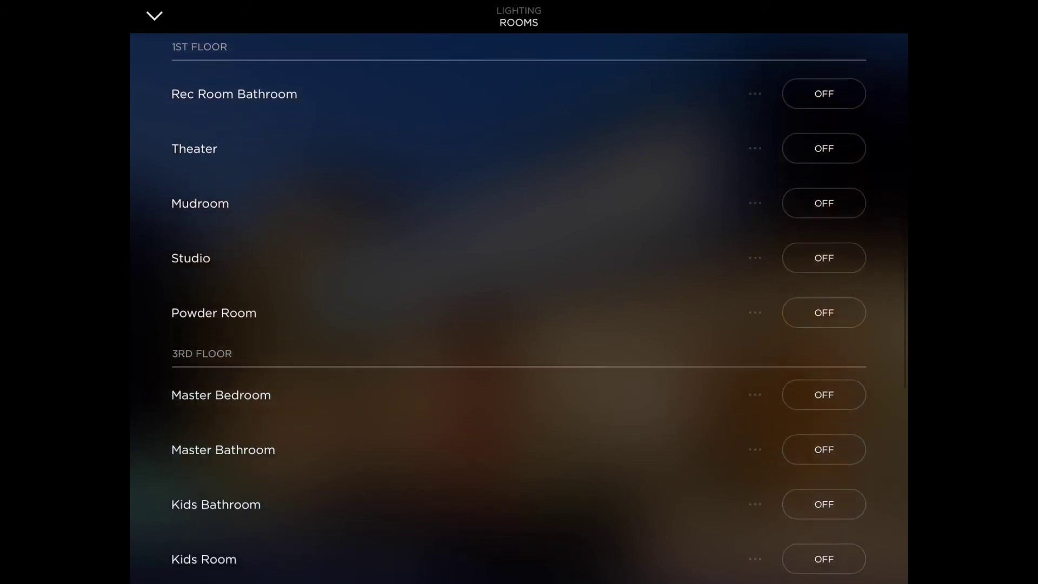
pyautogui.scroll(-3, 519, 308)
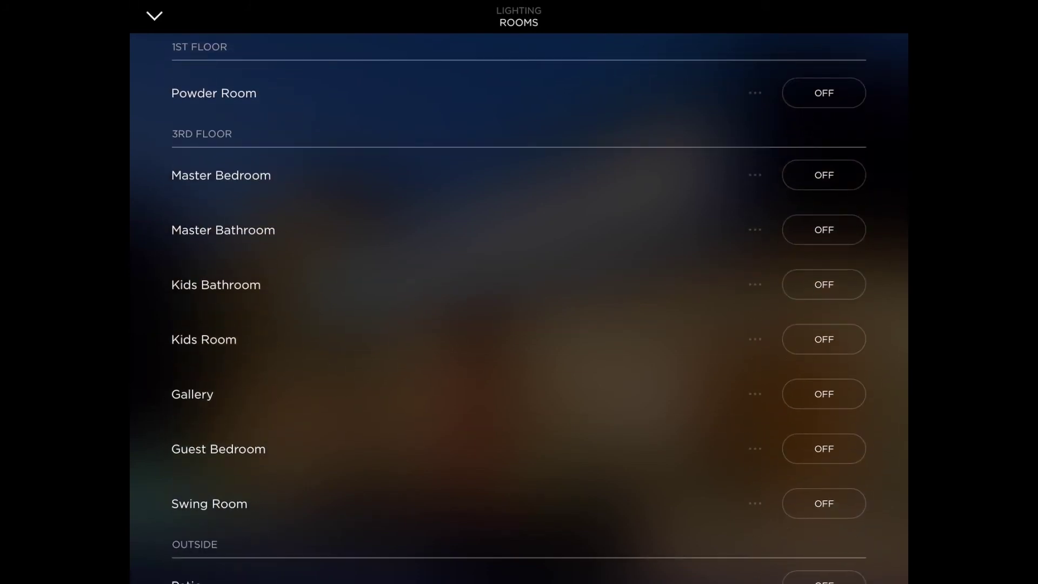
pyautogui.click(204, 339)
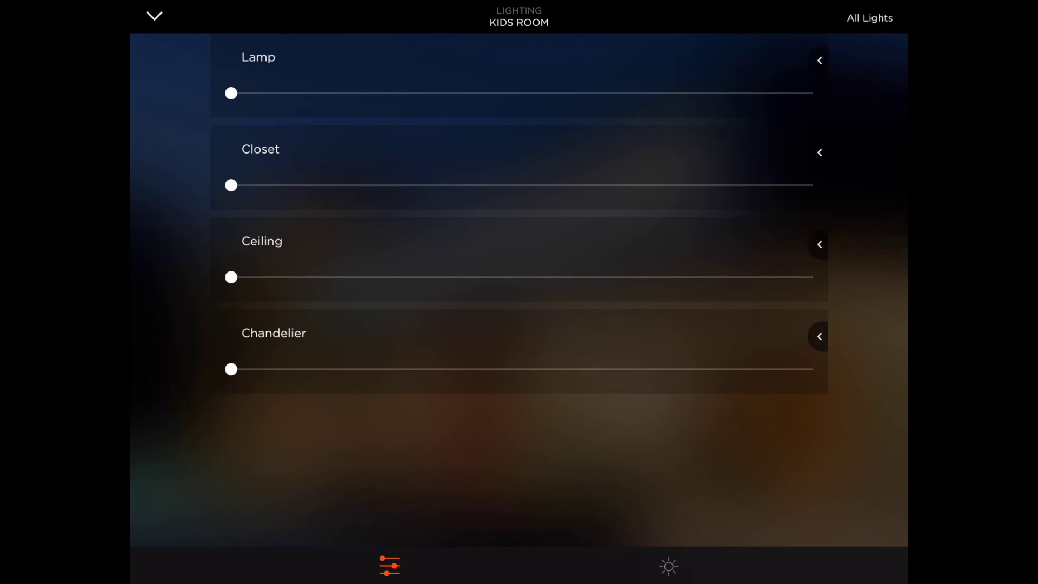
pyautogui.click(155, 15)
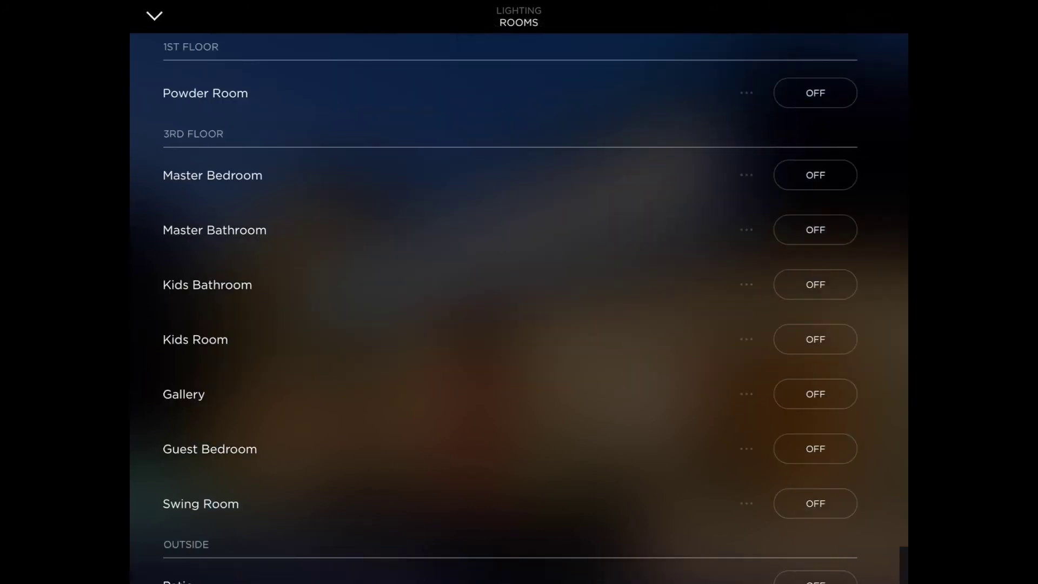
pyautogui.scroll(12, 520, 309)
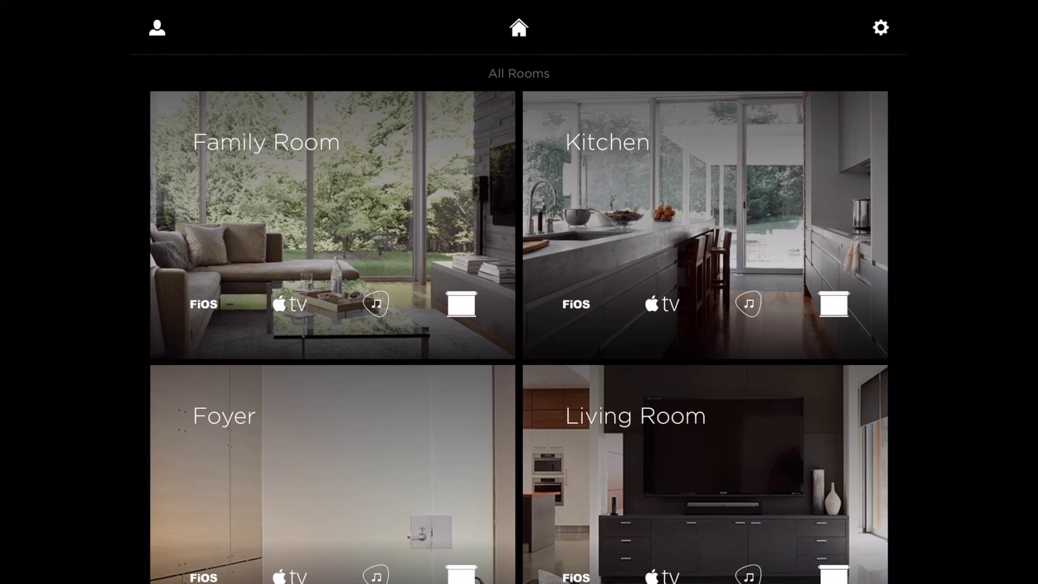
# - Filter the rooms by Main Floor, then 3rd Floor, then Outside
pyautogui.click(519, 73)
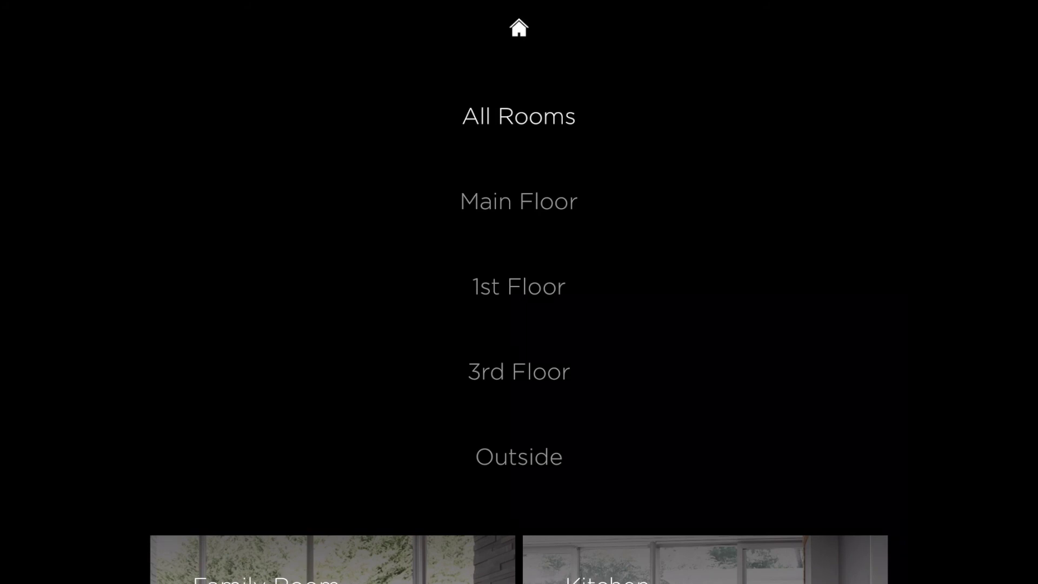
pyautogui.click(520, 201)
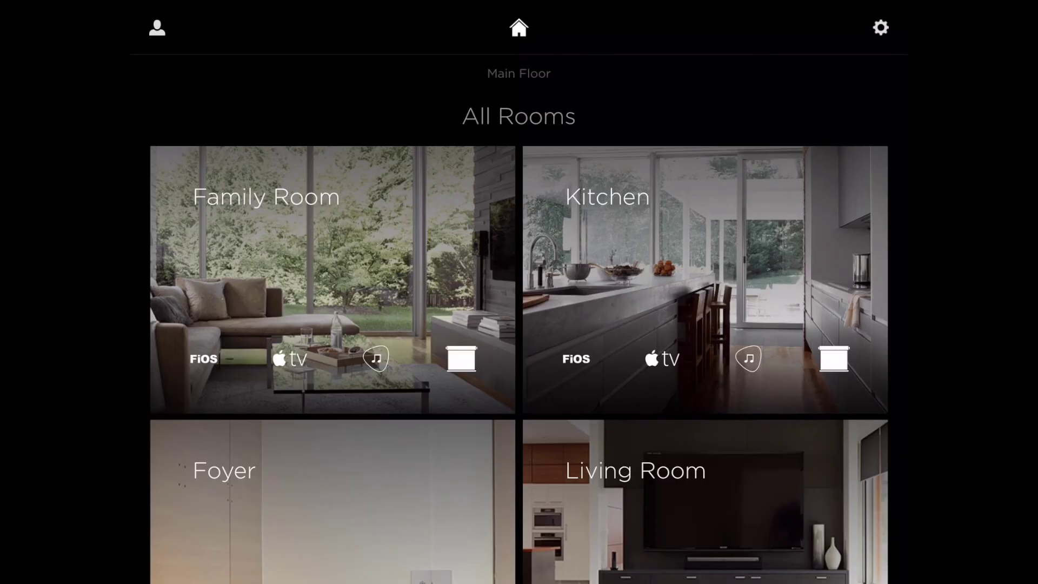
pyautogui.scroll(-5, 520, 327)
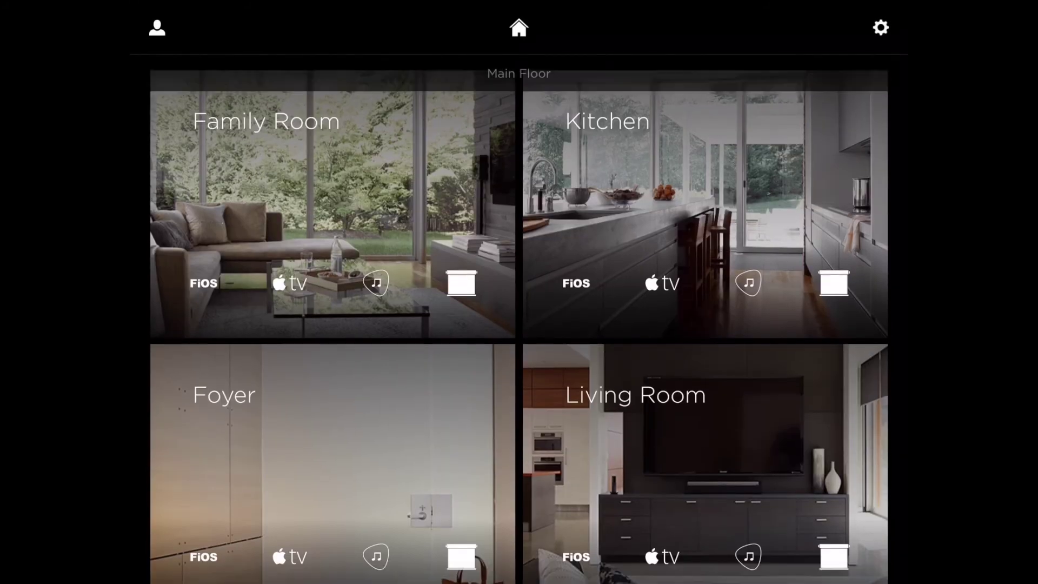
pyautogui.scroll(5, 519, 327)
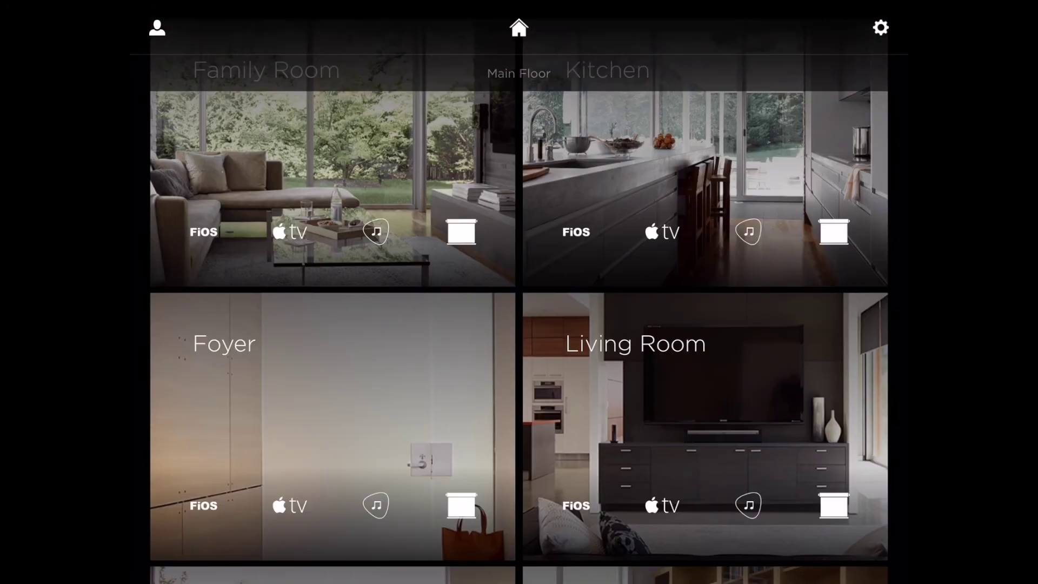
pyautogui.click(519, 73)
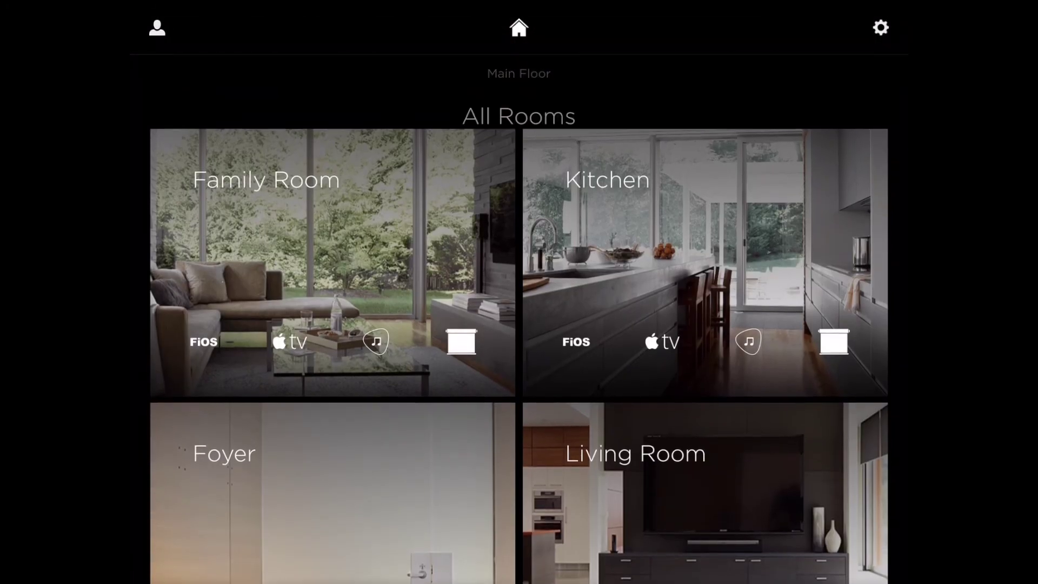
pyautogui.click(519, 372)
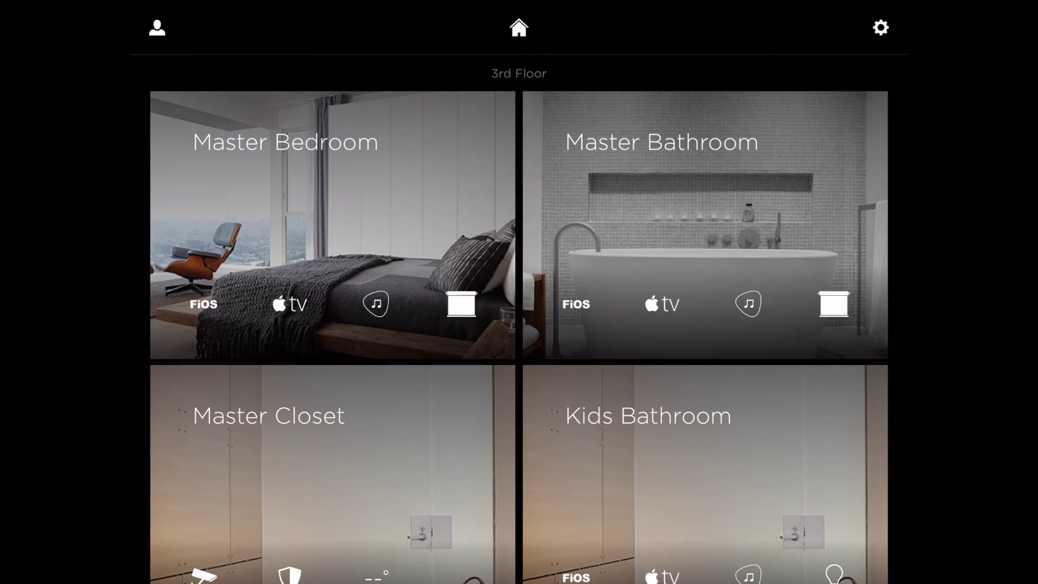
pyautogui.scroll(-3, 519, 325)
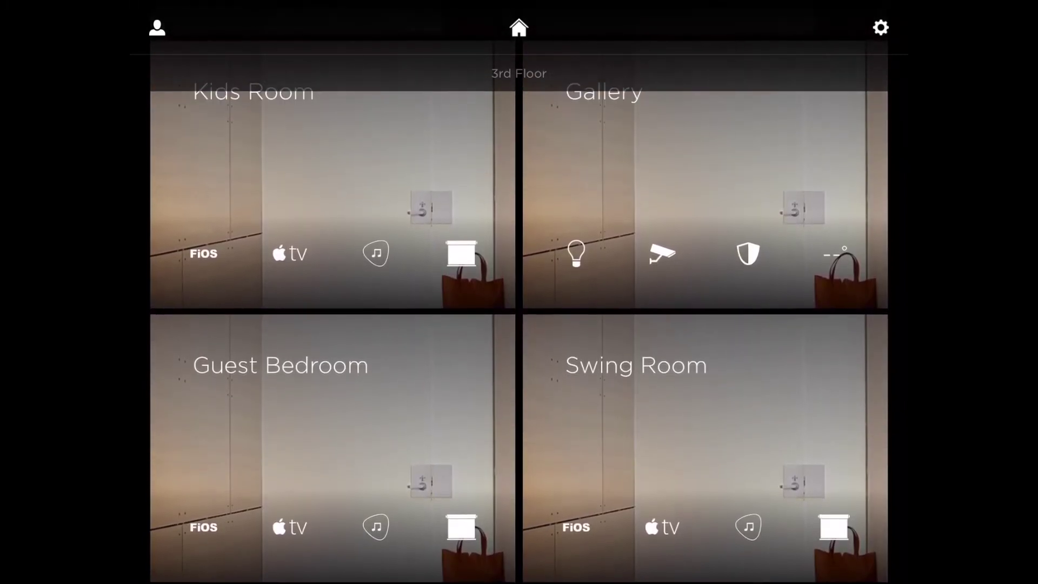
pyautogui.click(519, 73)
pyautogui.click(519, 457)
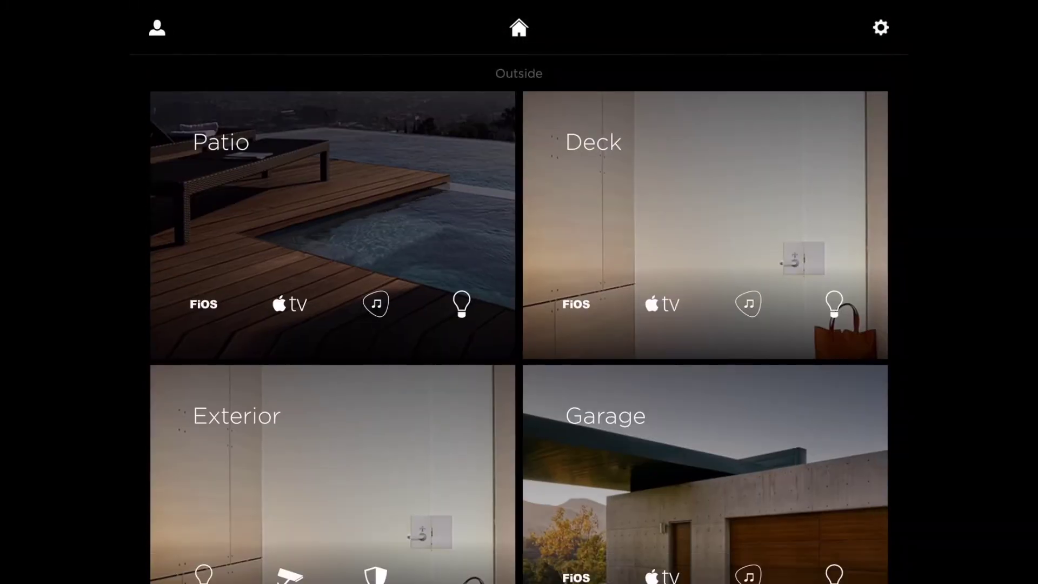
pyautogui.scroll(-5, 519, 325)
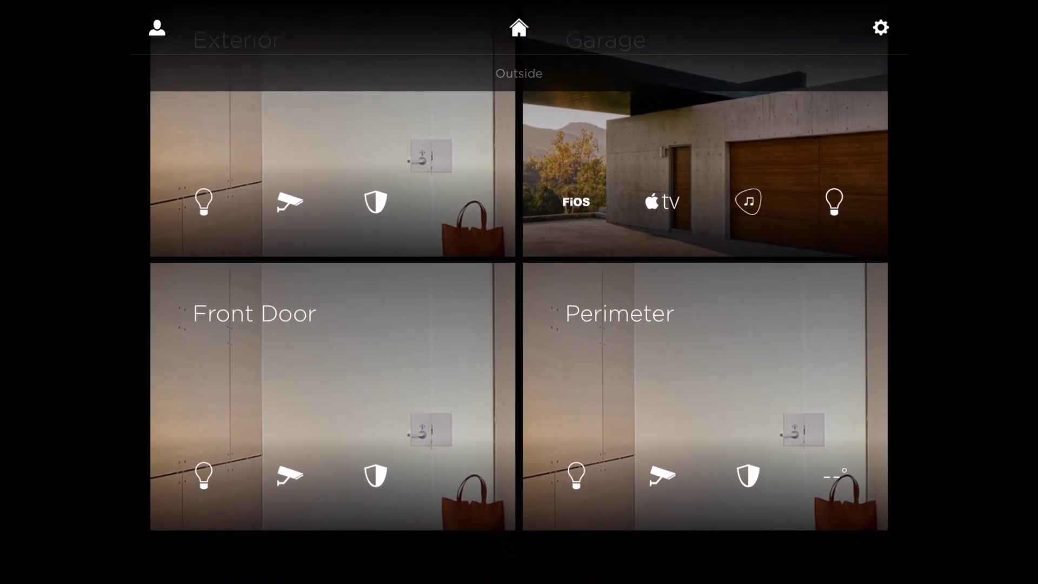
pyautogui.scroll(5, 519, 324)
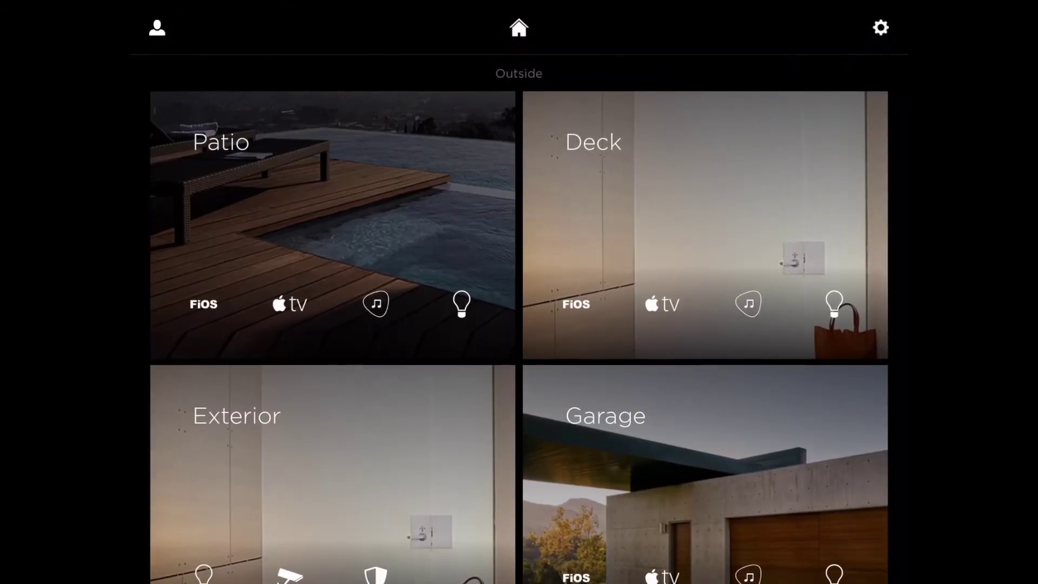
# - Go back Home and open the Lighting rooms list
pyautogui.click(519, 27)
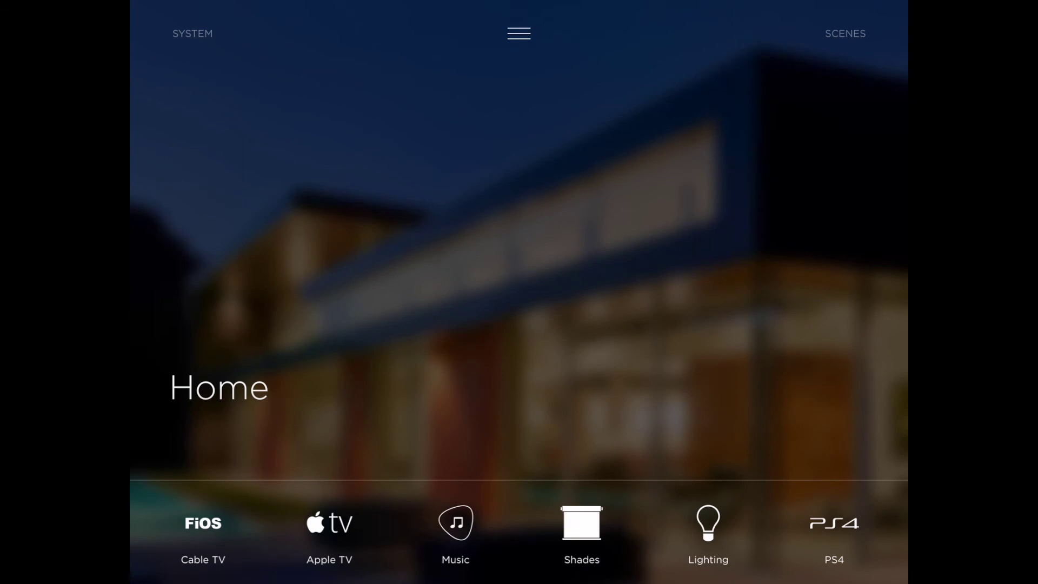
pyautogui.click(709, 533)
pyautogui.scroll(-20, 519, 308)
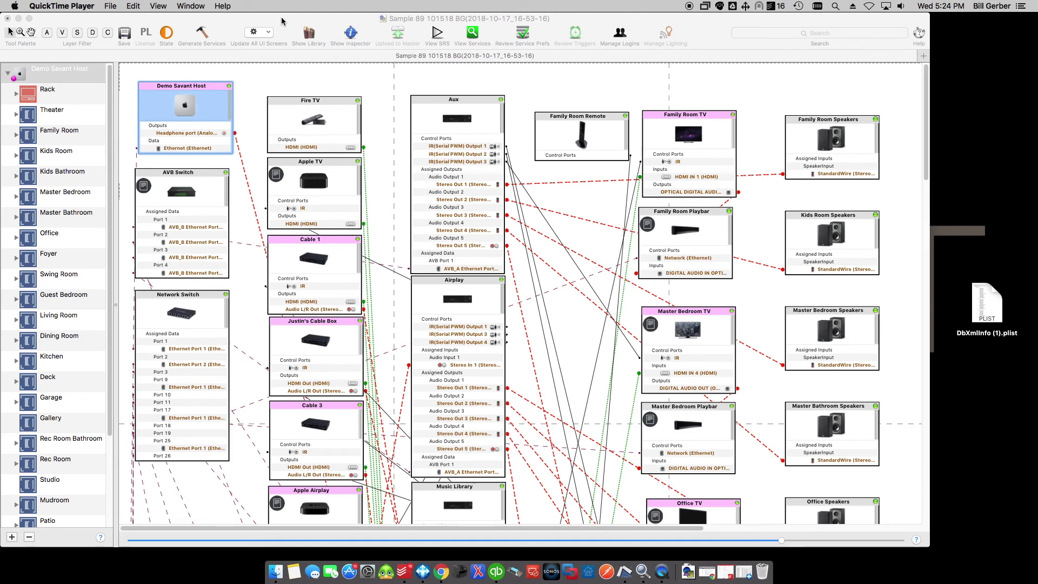
# - Open Lighting Settings via Tools > Settings > Lighting in the Blueprint project window
pyautogui.click(231, 18)
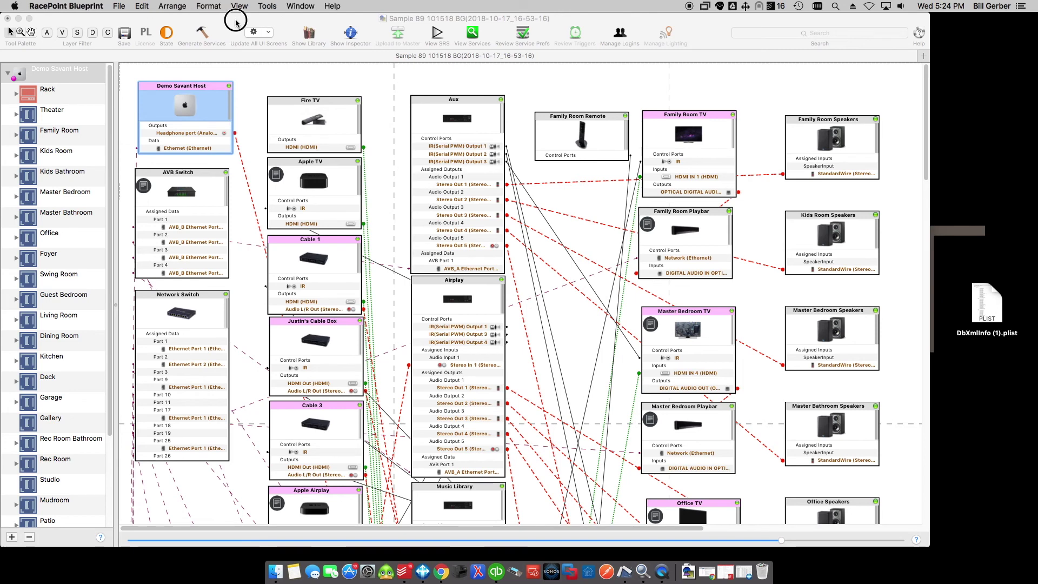
pyautogui.click(261, 6)
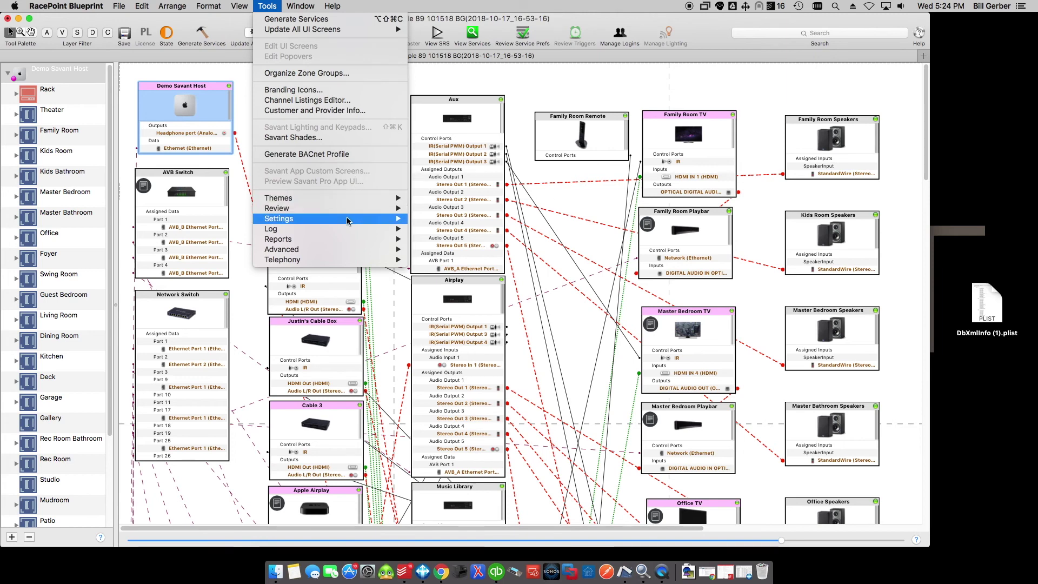
pyautogui.moveTo(348, 219)
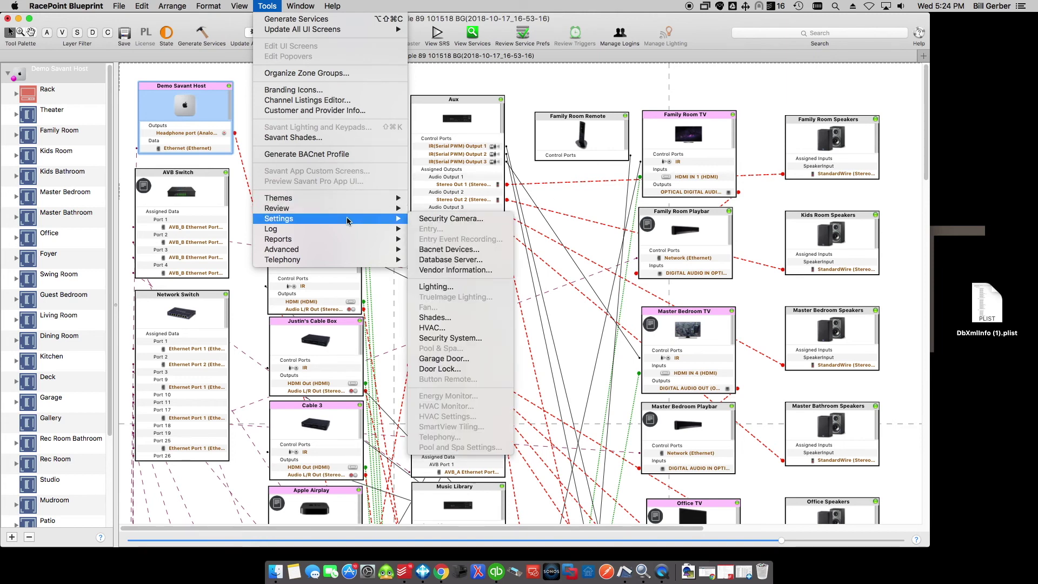
pyautogui.click(461, 293)
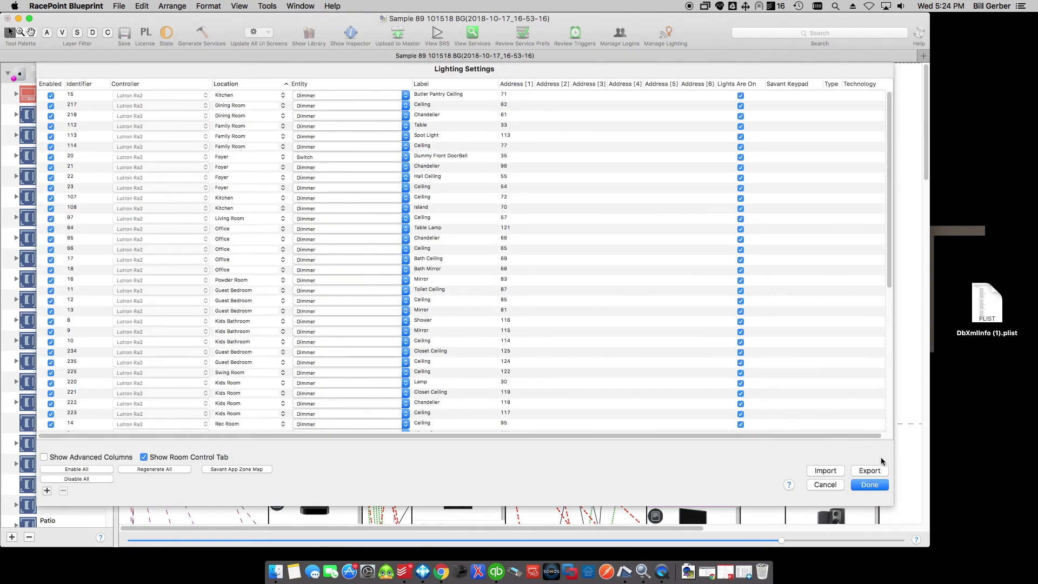
# - Export the lighting table to the Desktop as 'Lighting Table Backup 101718'
pyautogui.click(872, 474)
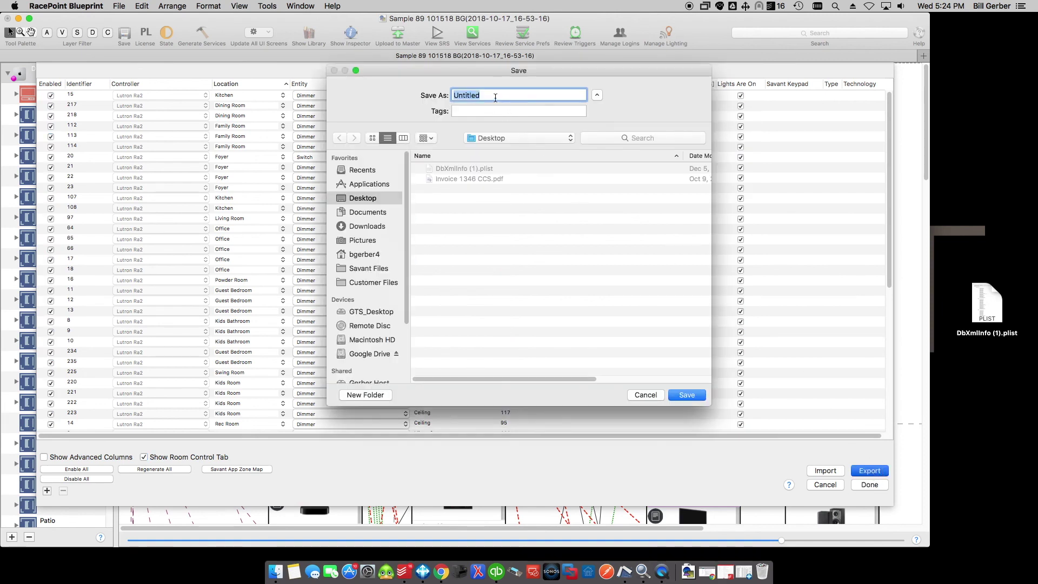
pyautogui.write('Lighting Bac')
pyautogui.press('BackSpace')
pyautogui.press('BackSpace')
pyautogui.press('BackSpace')
pyautogui.write('Table B')
pyautogui.write('ackup')
pyautogui.write(' 101')
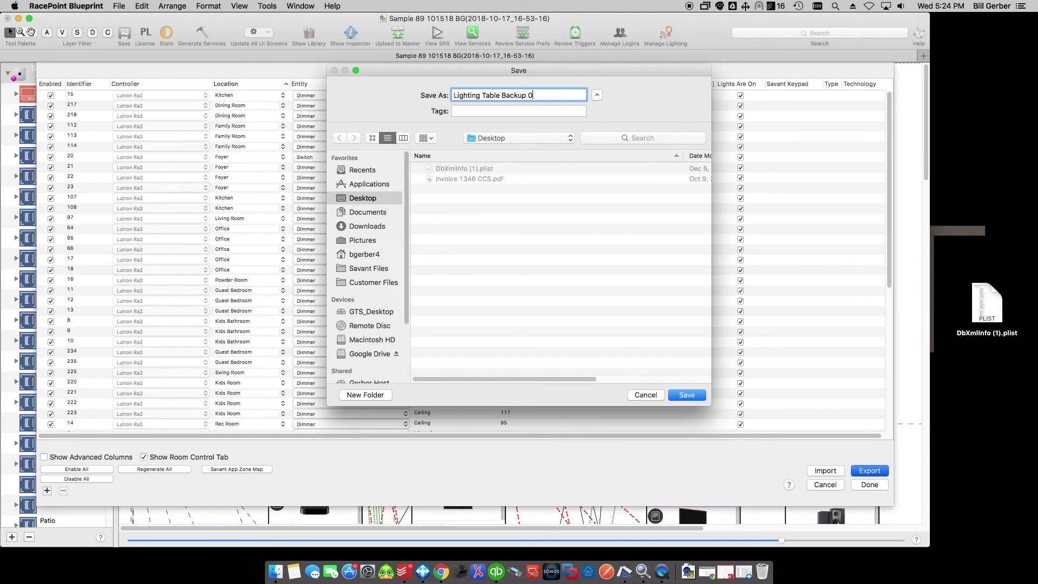
pyautogui.write('718')
pyautogui.press('Return')
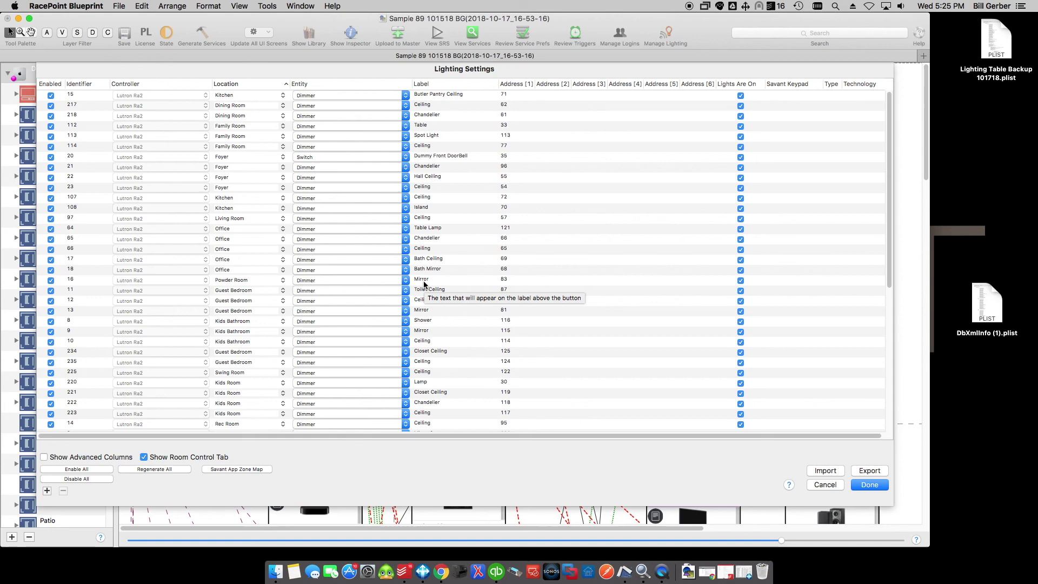
# - Select every row of the lighting table and delete them
pyautogui.click(532, 425)
pyautogui.press('super+a')
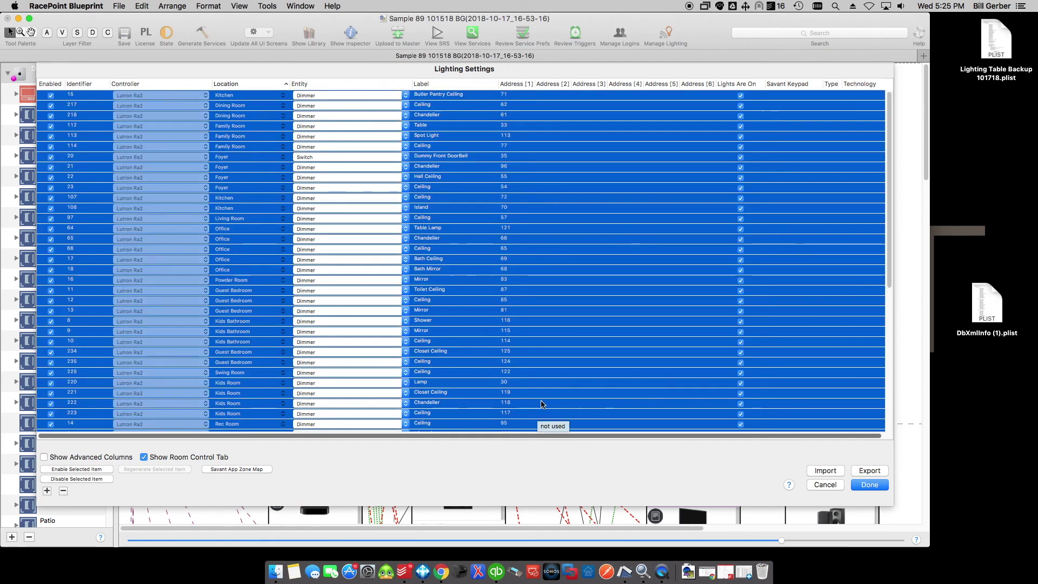
pyautogui.click(64, 491)
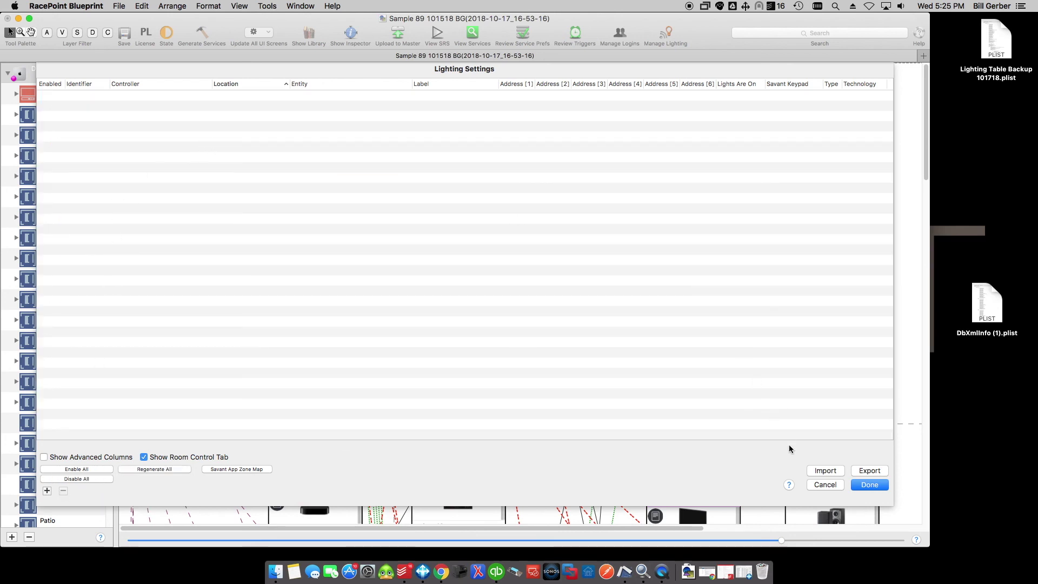
# - Import Lighting Table Backup 101718 to reload the lighting table
pyautogui.click(823, 470)
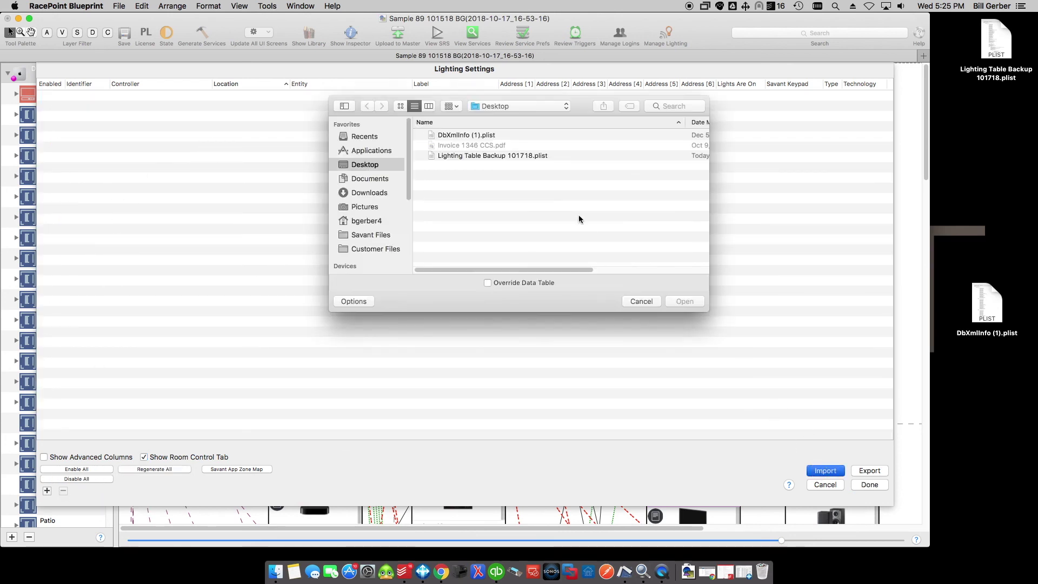
pyautogui.click(486, 156)
pyautogui.click(685, 301)
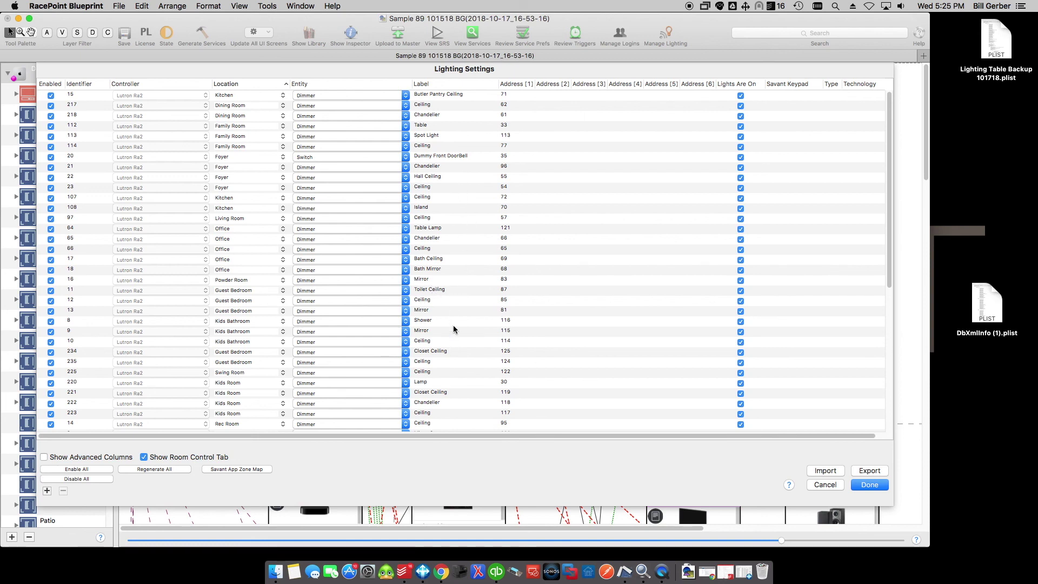
# - Move the Kids Room Chandelier row above Lamp, and the Ceiling row directly beneath Chandelier
pyautogui.click(257, 387)
pyautogui.scroll(-2, 324, 400)
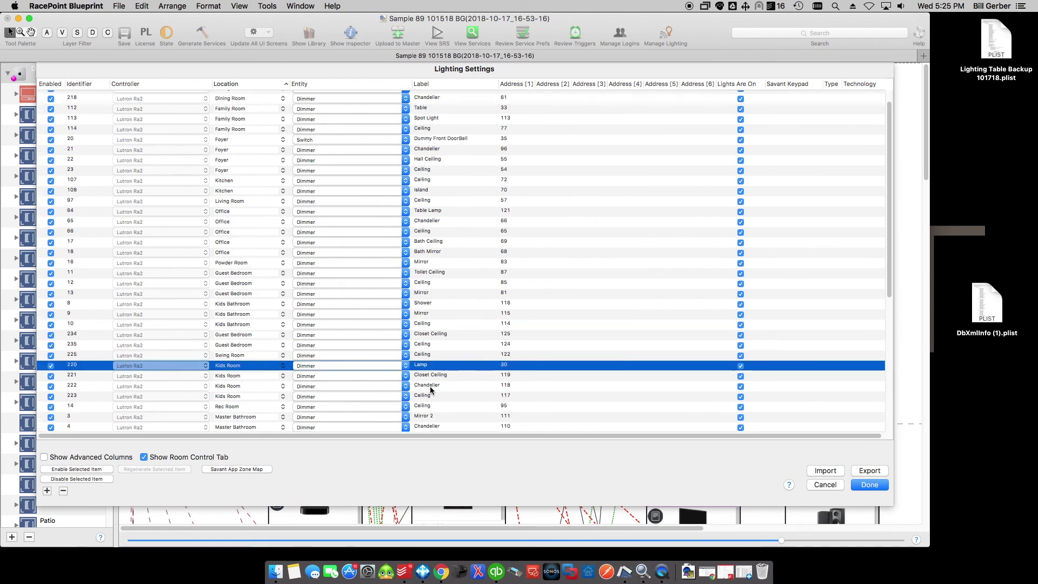
pyautogui.moveTo(430, 388)
pyautogui.mouseDown()
pyautogui.moveTo(427, 377)
pyautogui.moveTo(425, 385)
pyautogui.mouseUp()
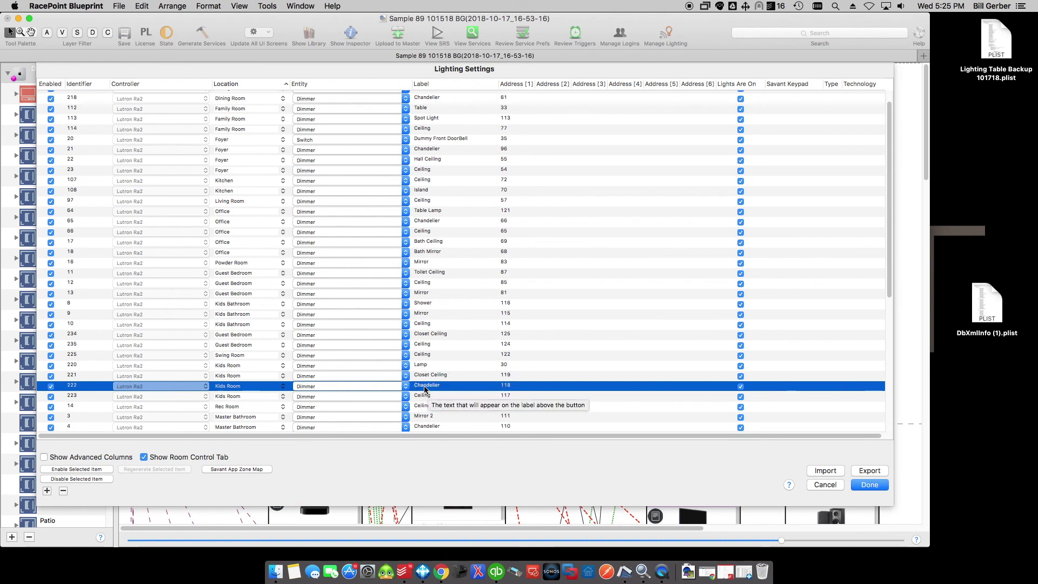
pyautogui.click(424, 389)
pyautogui.moveTo(424, 388); pyautogui.dragTo(427, 366)
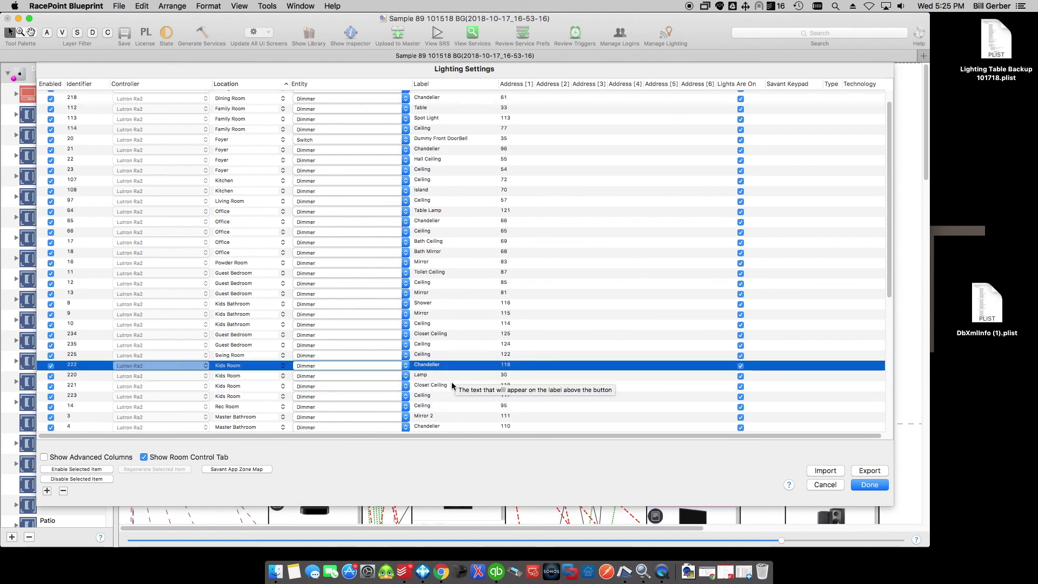
pyautogui.click(425, 398)
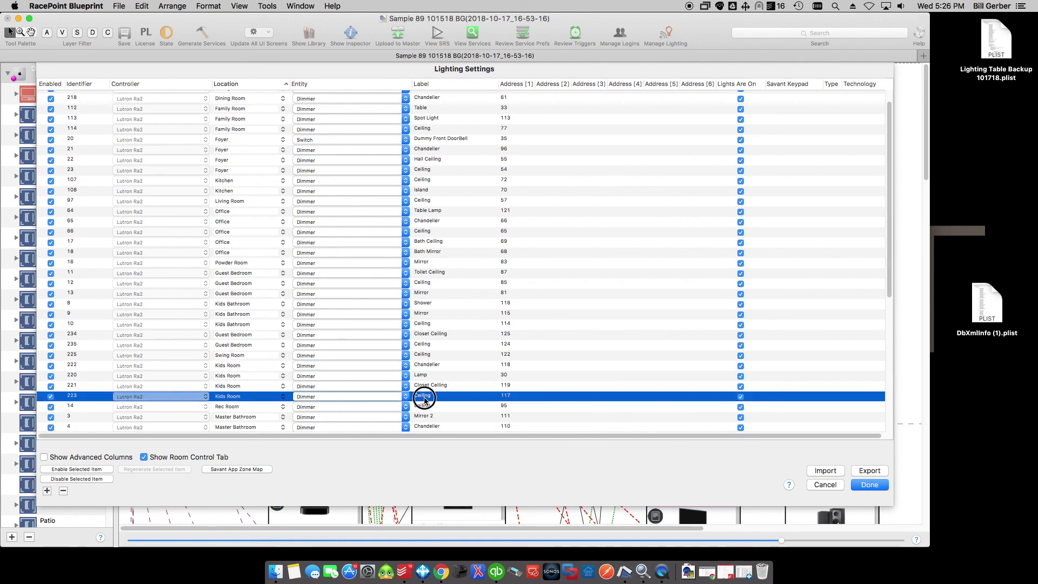
pyautogui.moveTo(425, 400); pyautogui.dragTo(434, 369)
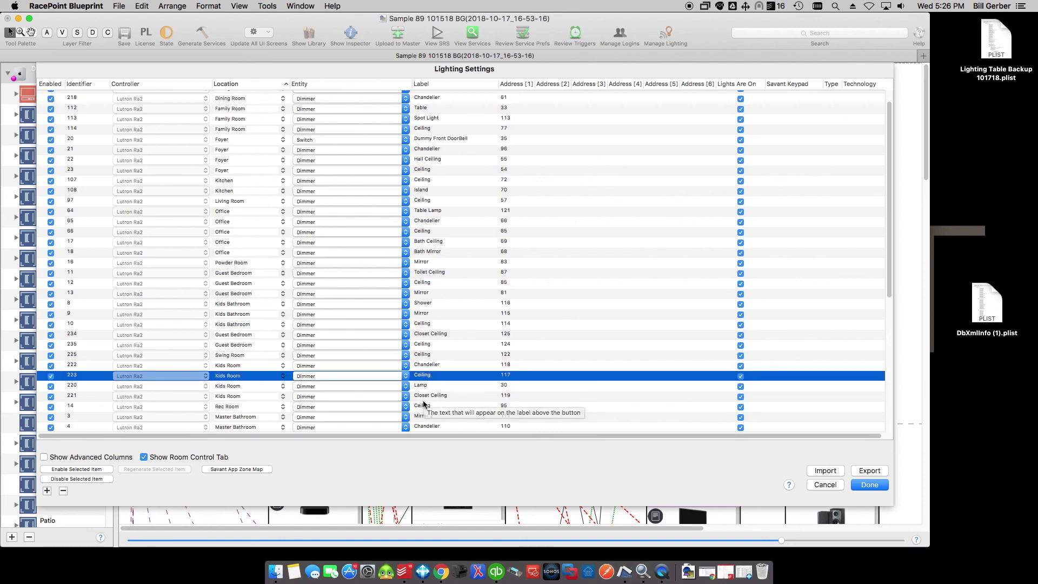